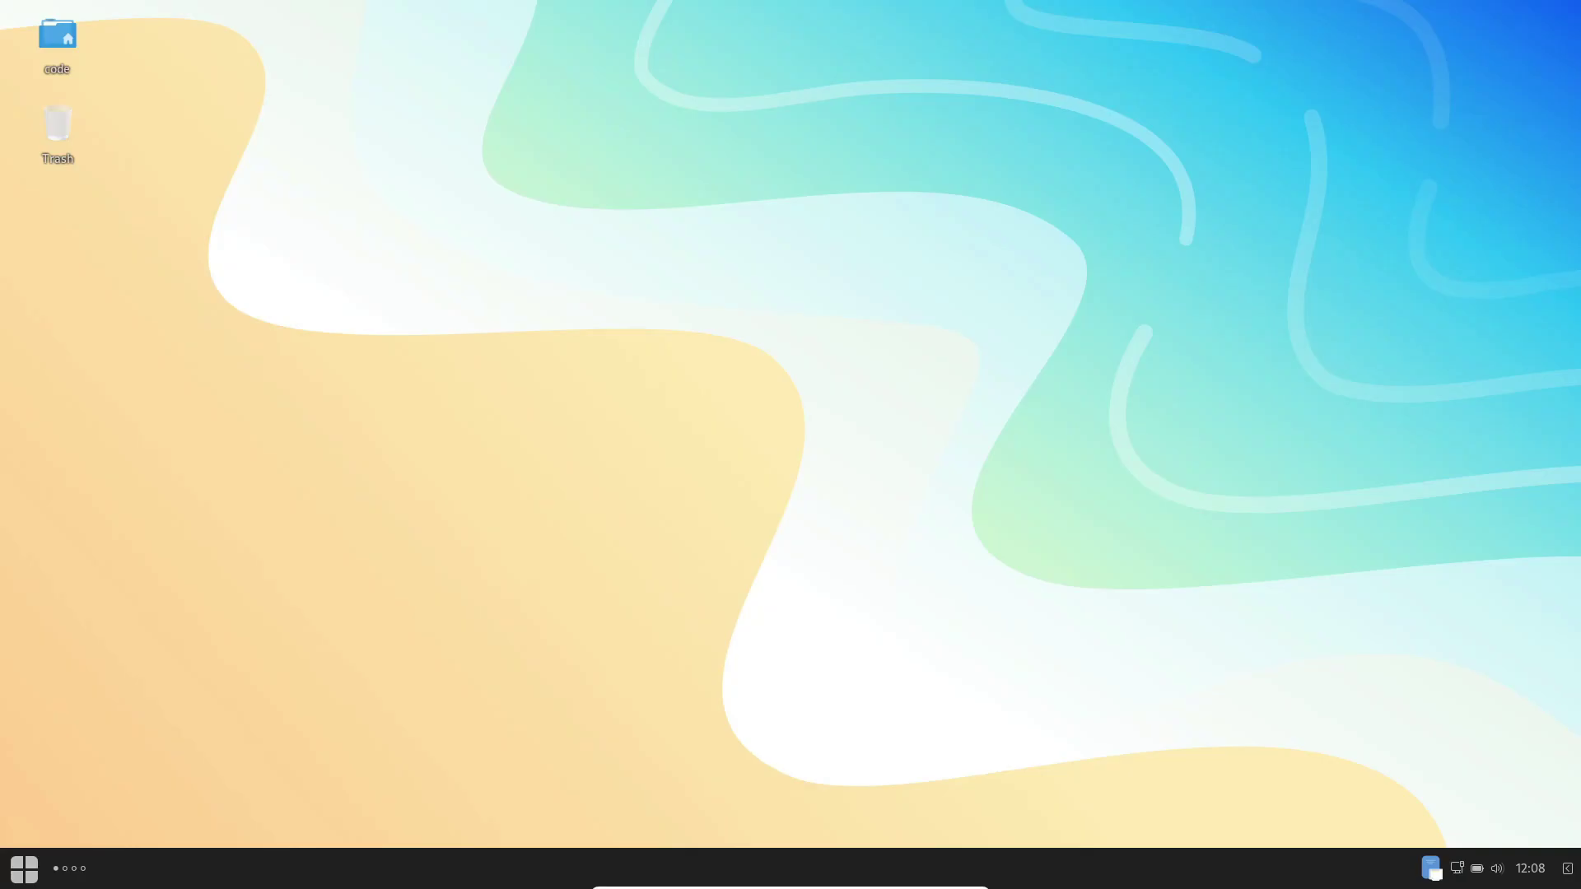
# Step: Open Control Center's About page and select the OS name Ultramarine Linux 38 and Budgie 10.8 version
pyautogui.click(24, 868)
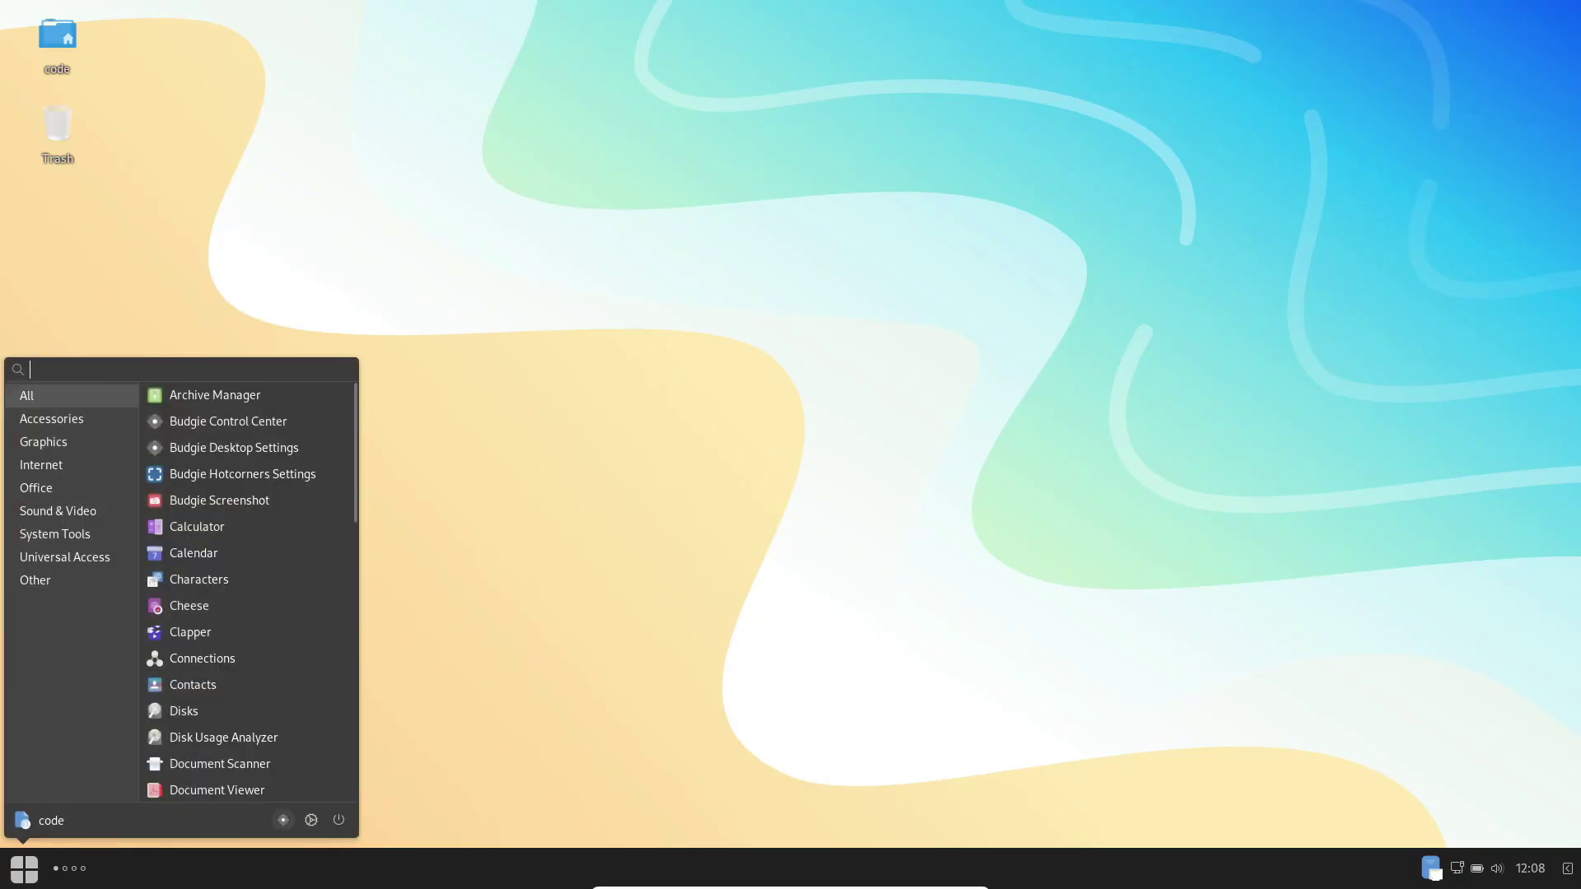
pyautogui.click(228, 421)
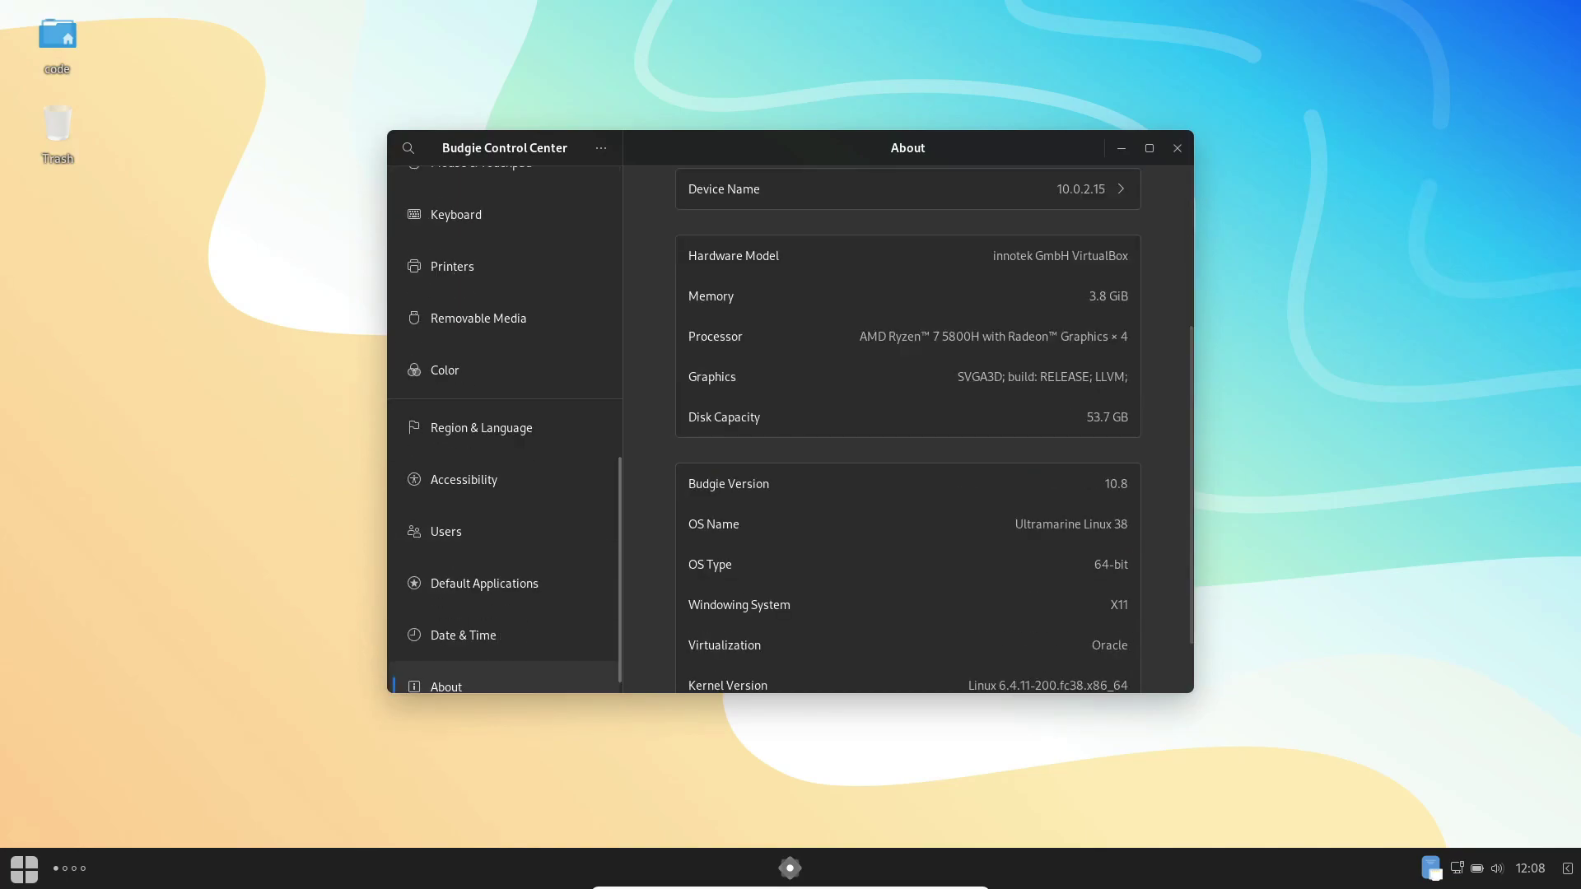
pyautogui.scroll(-5, 906, 428)
pyautogui.tripleClick(1070, 444)
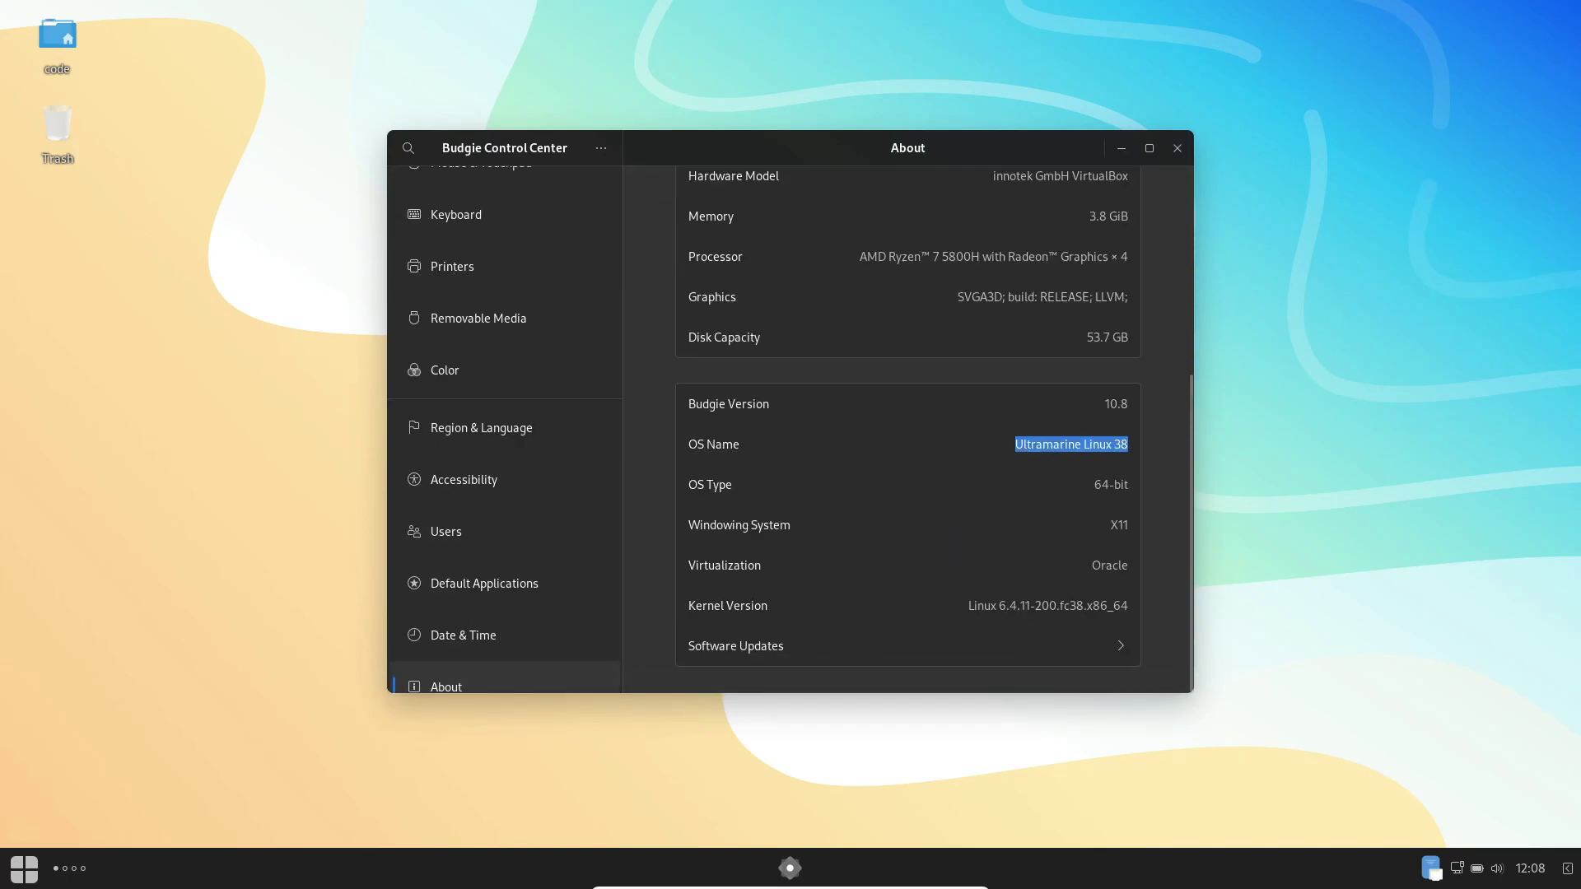
pyautogui.hotkey('shift', 'Tab')
pyautogui.scroll(5, 905, 429)
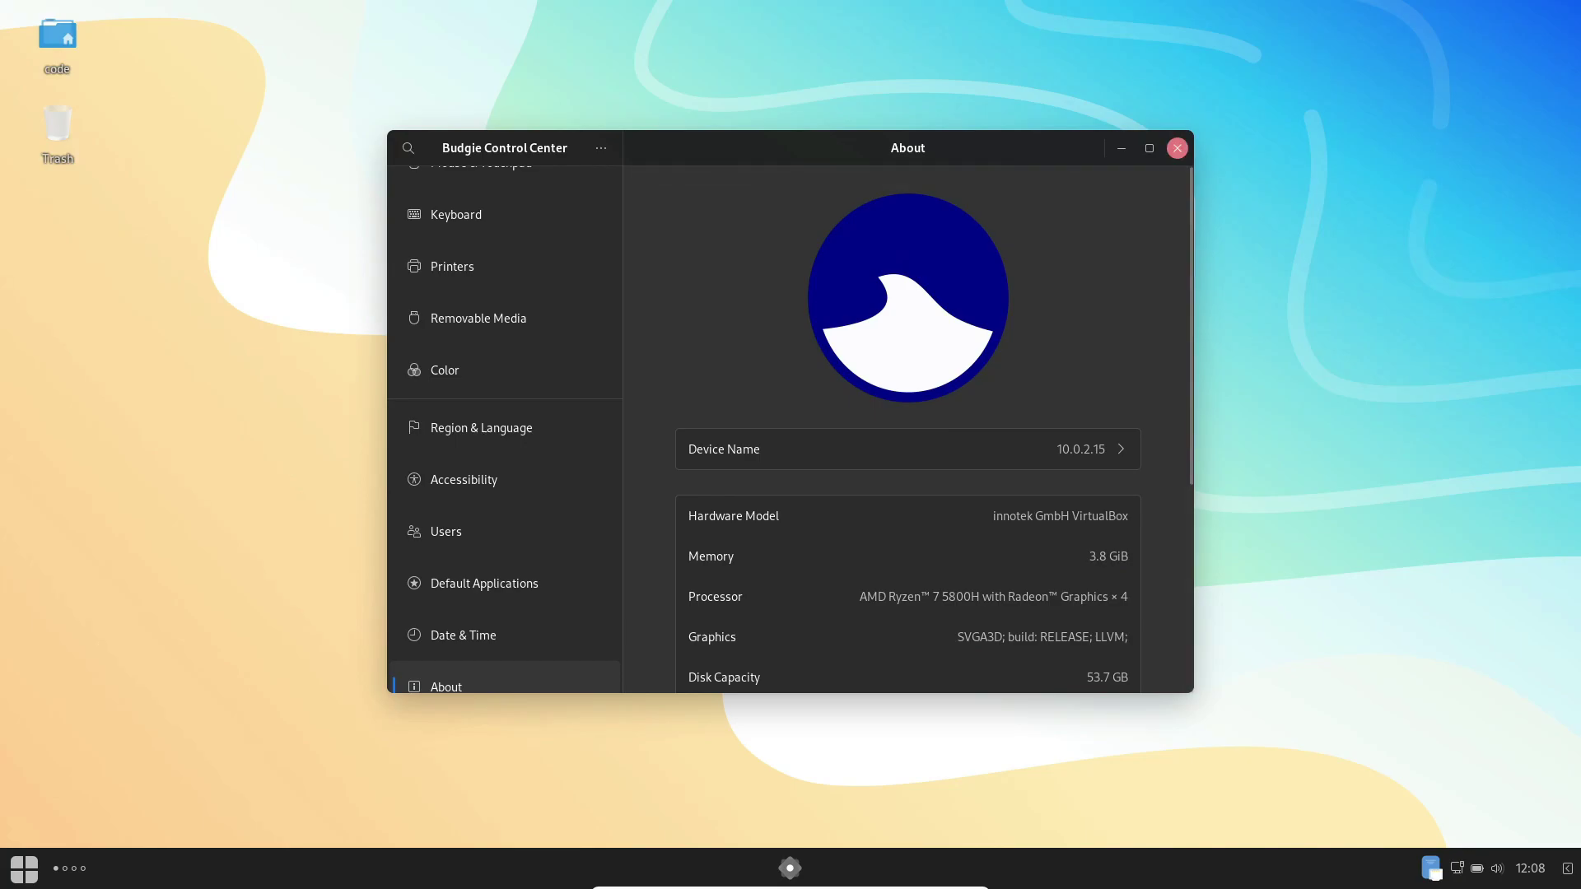
# Step: Close the settings window and launch Terminal by searching 'termi'
pyautogui.click(1177, 147)
pyautogui.press('super')
pyautogui.write('termi')
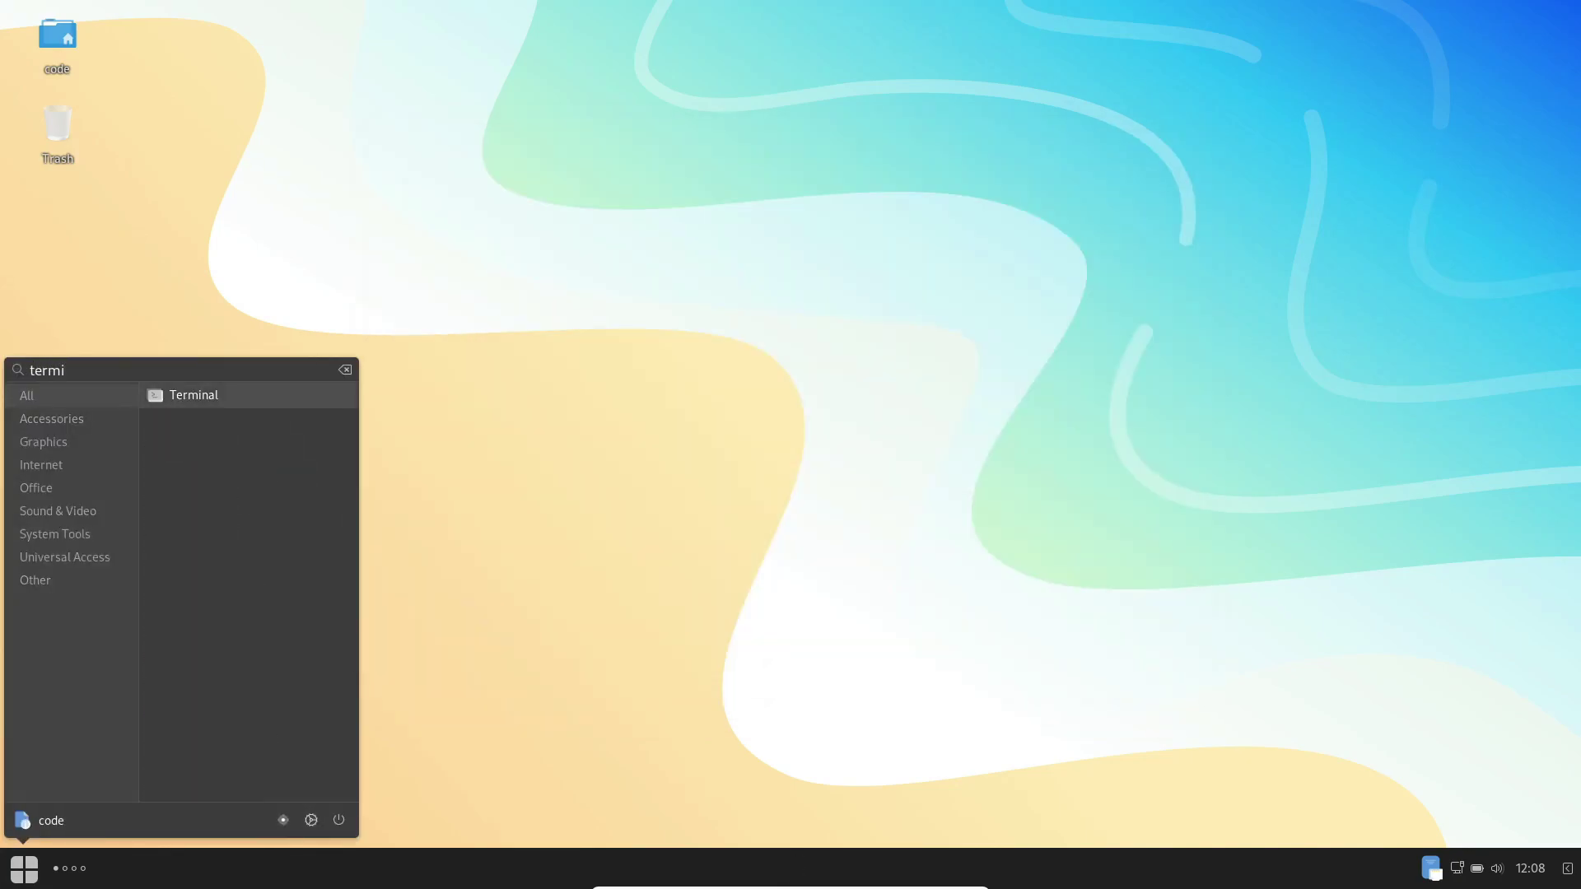
pyautogui.press('Return')
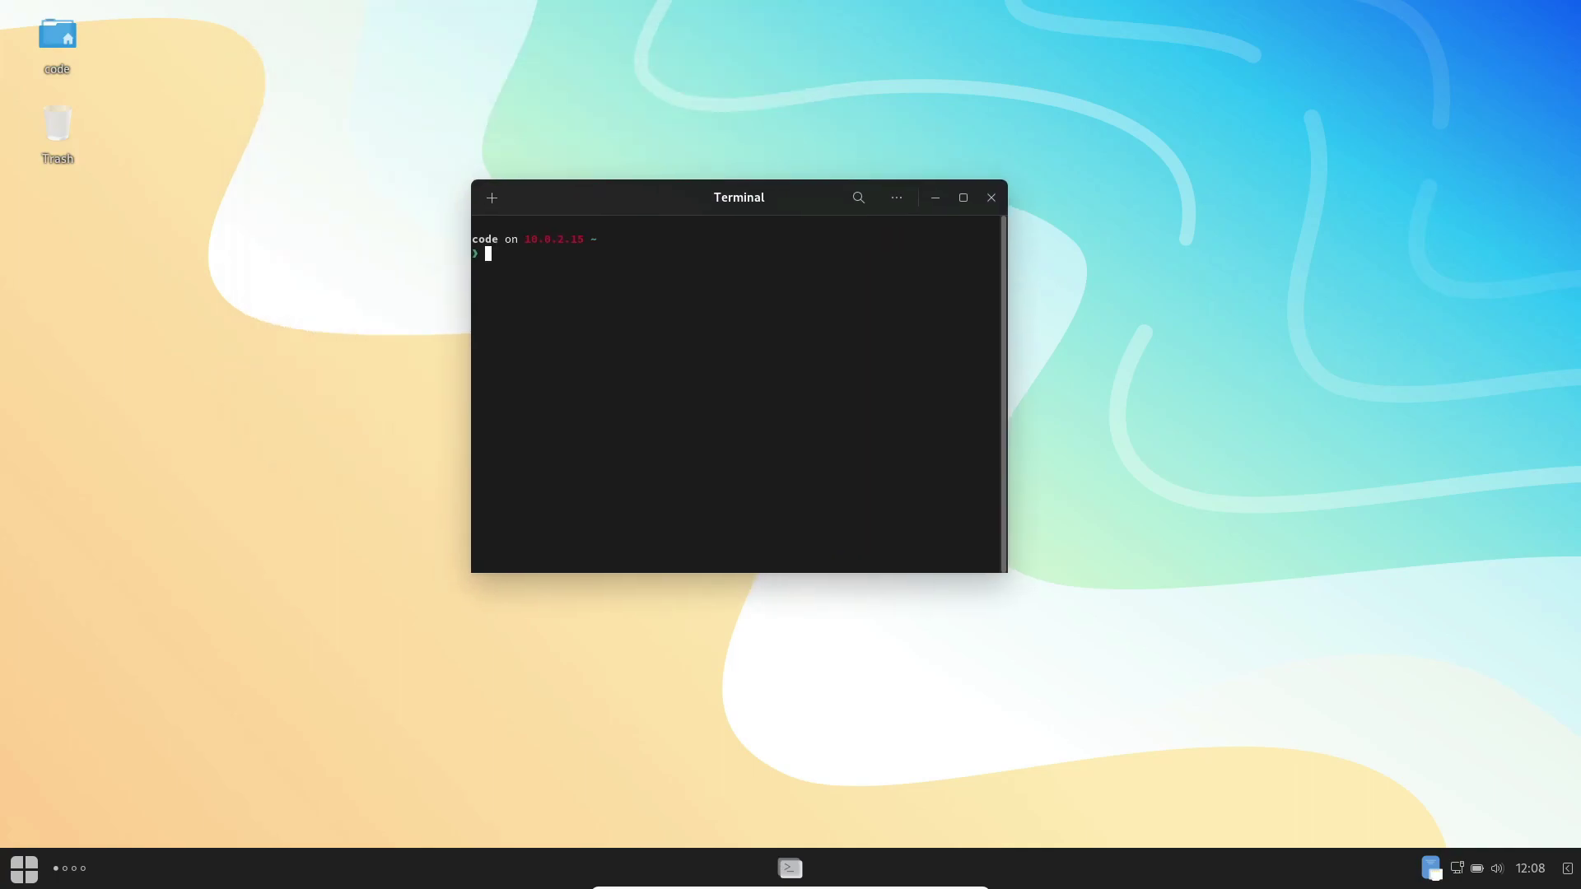
# Step: Run neofetch to show the Ultramarine logo with OS, kernel and hardware details
pyautogui.write('neofetch')
pyautogui.press('Return')
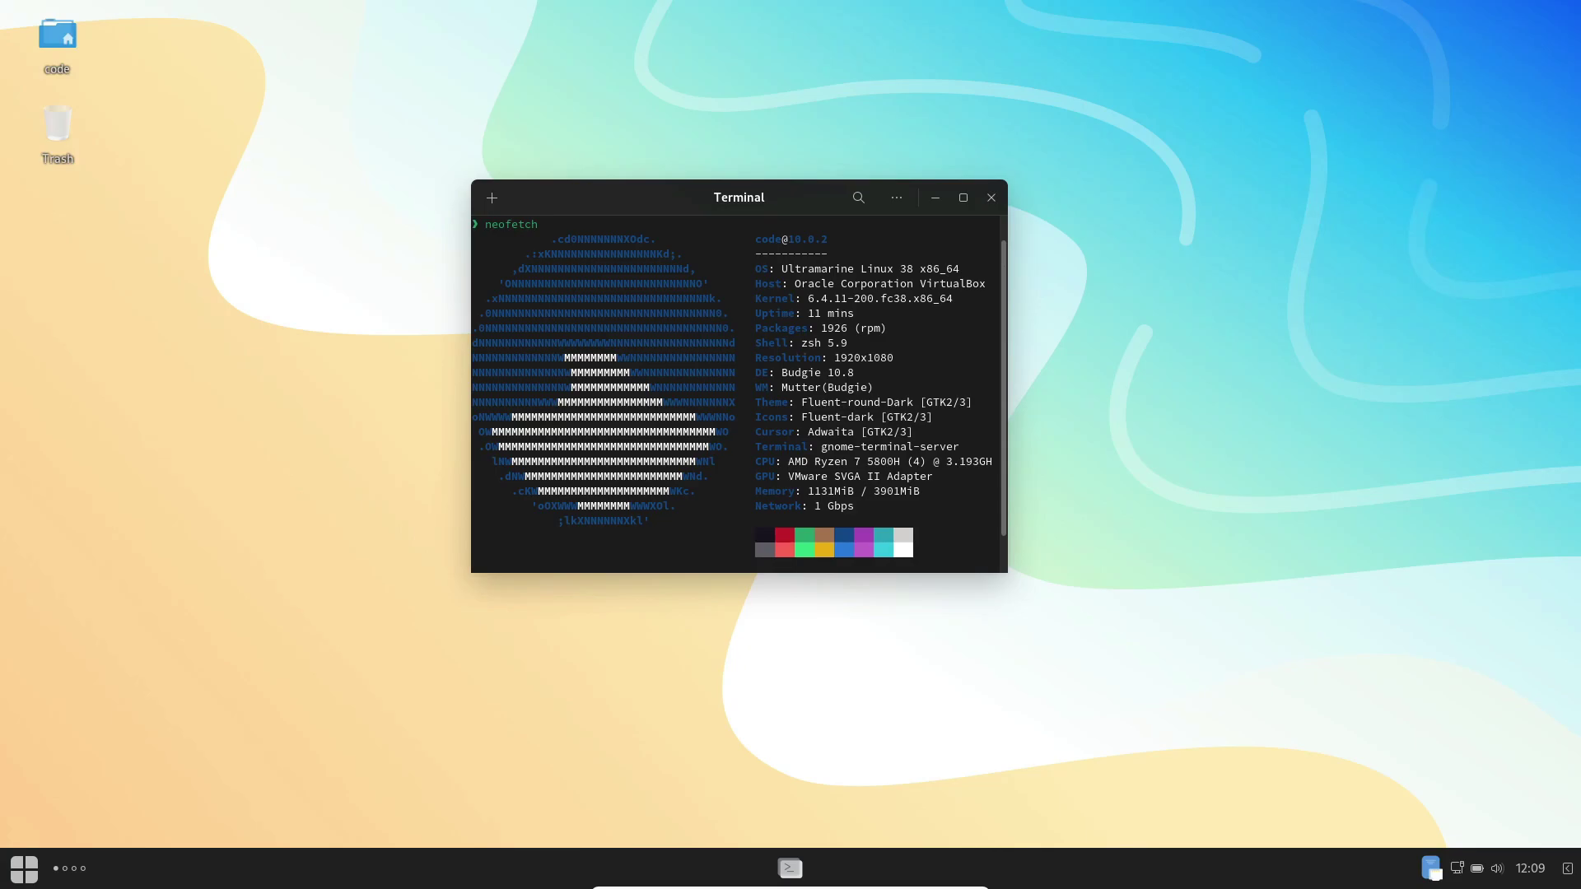
pyautogui.scroll(1, 738, 396)
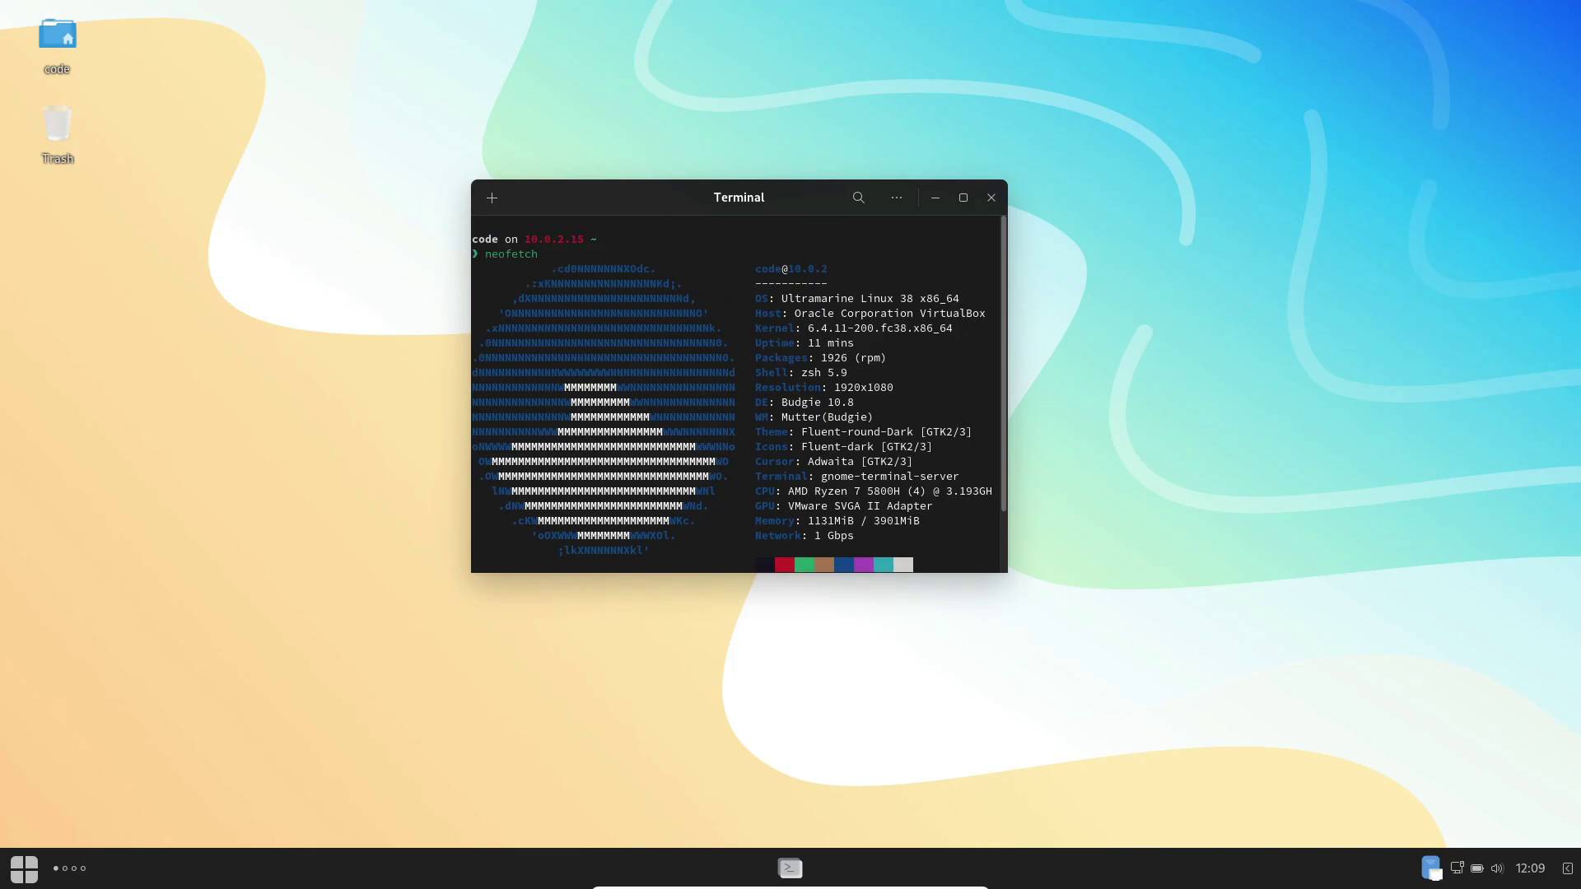
pyautogui.scroll(-1, 739, 395)
pyautogui.scroll(1, 739, 395)
# Step: Close the terminal and open the application launcher's full app list
pyautogui.click(991, 198)
pyautogui.click(24, 868)
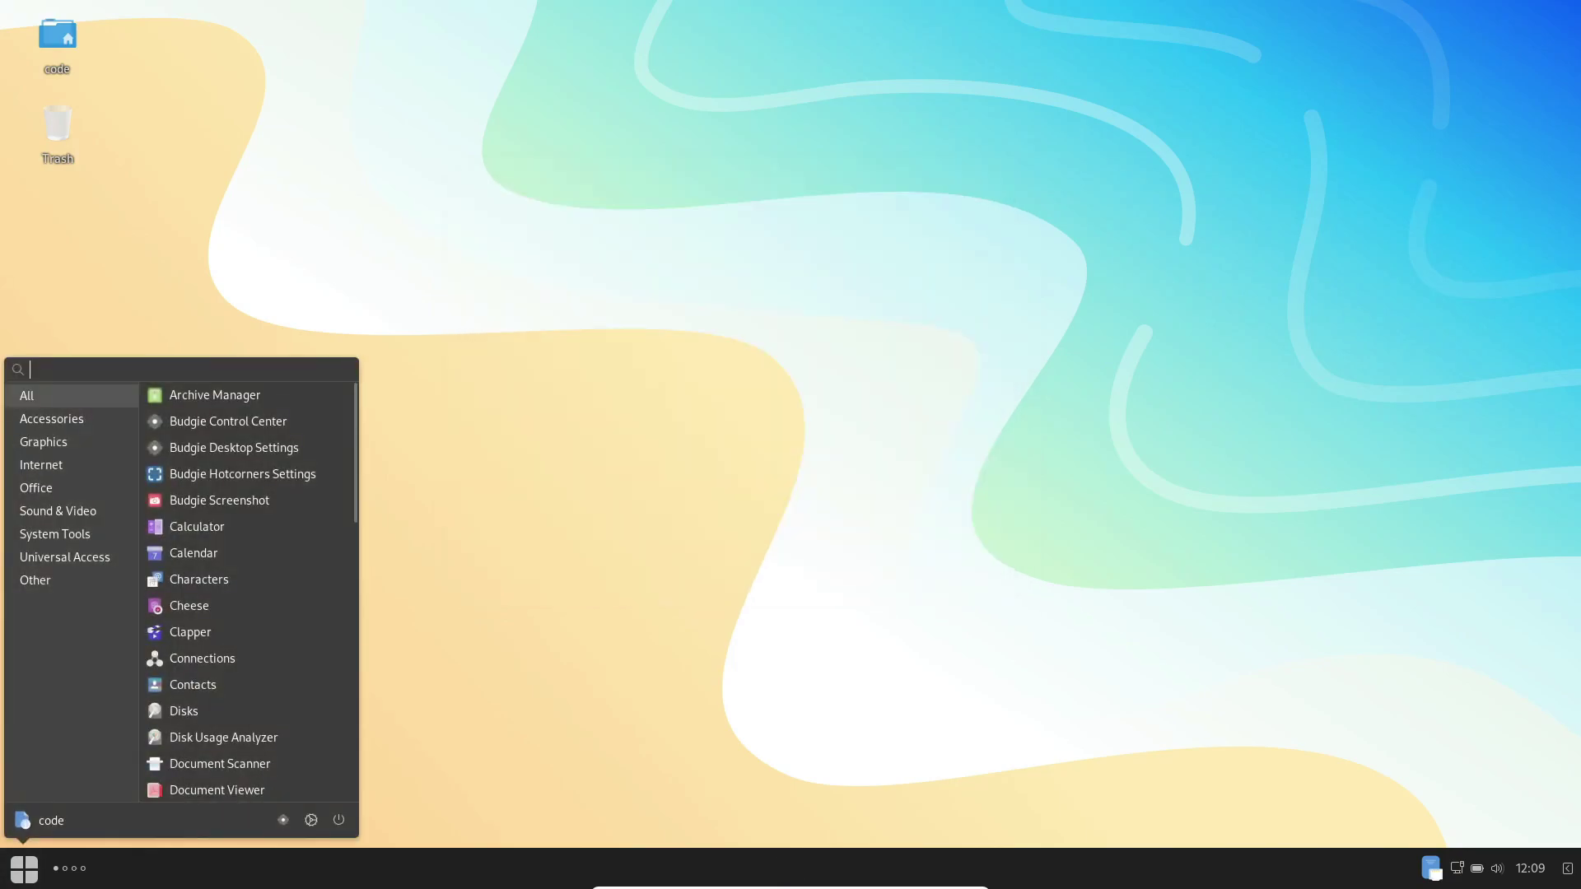
pyautogui.scroll(-10, 247, 498)
pyautogui.scroll(10, 247, 499)
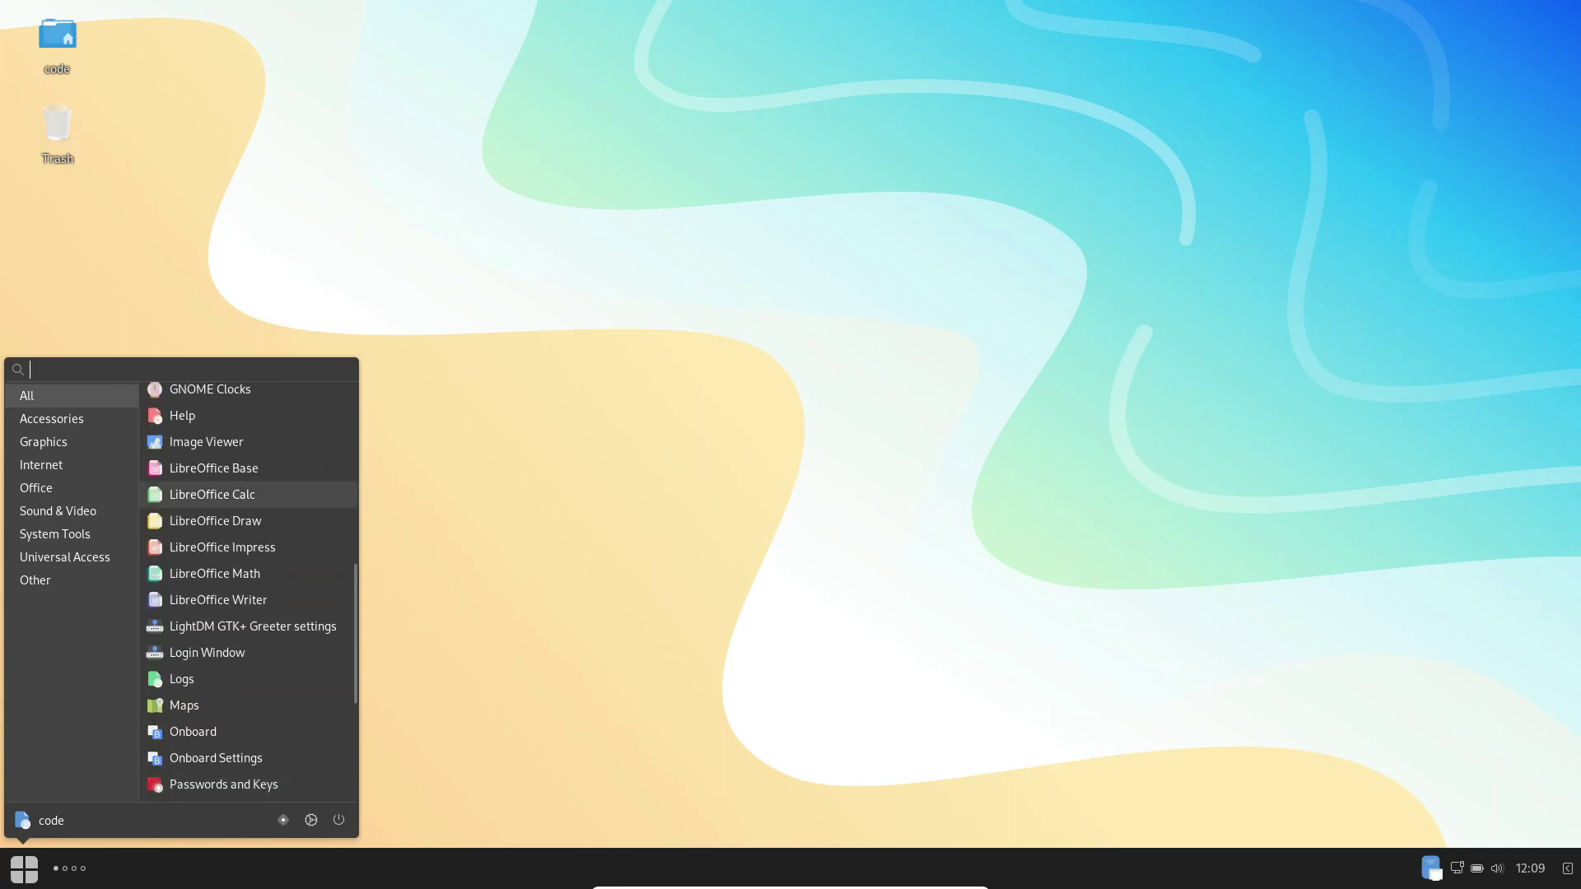
# Step: Browse the Accessories, Office, Universal Access and Other categories, then dismiss the launcher
pyautogui.click(51, 418)
pyautogui.scroll(1, 247, 499)
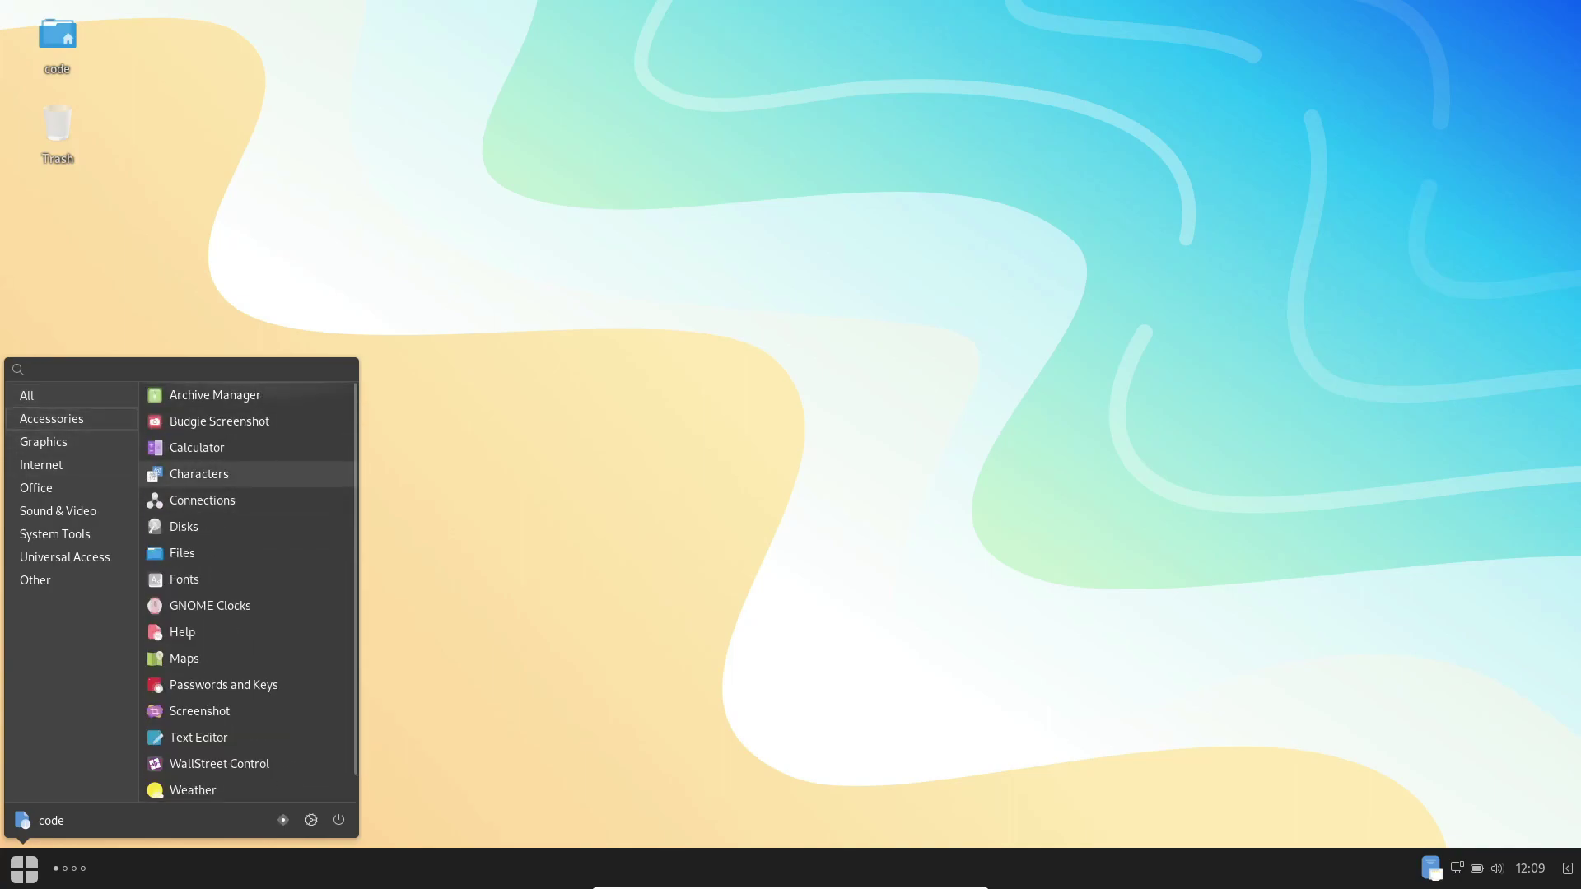
pyautogui.click(36, 488)
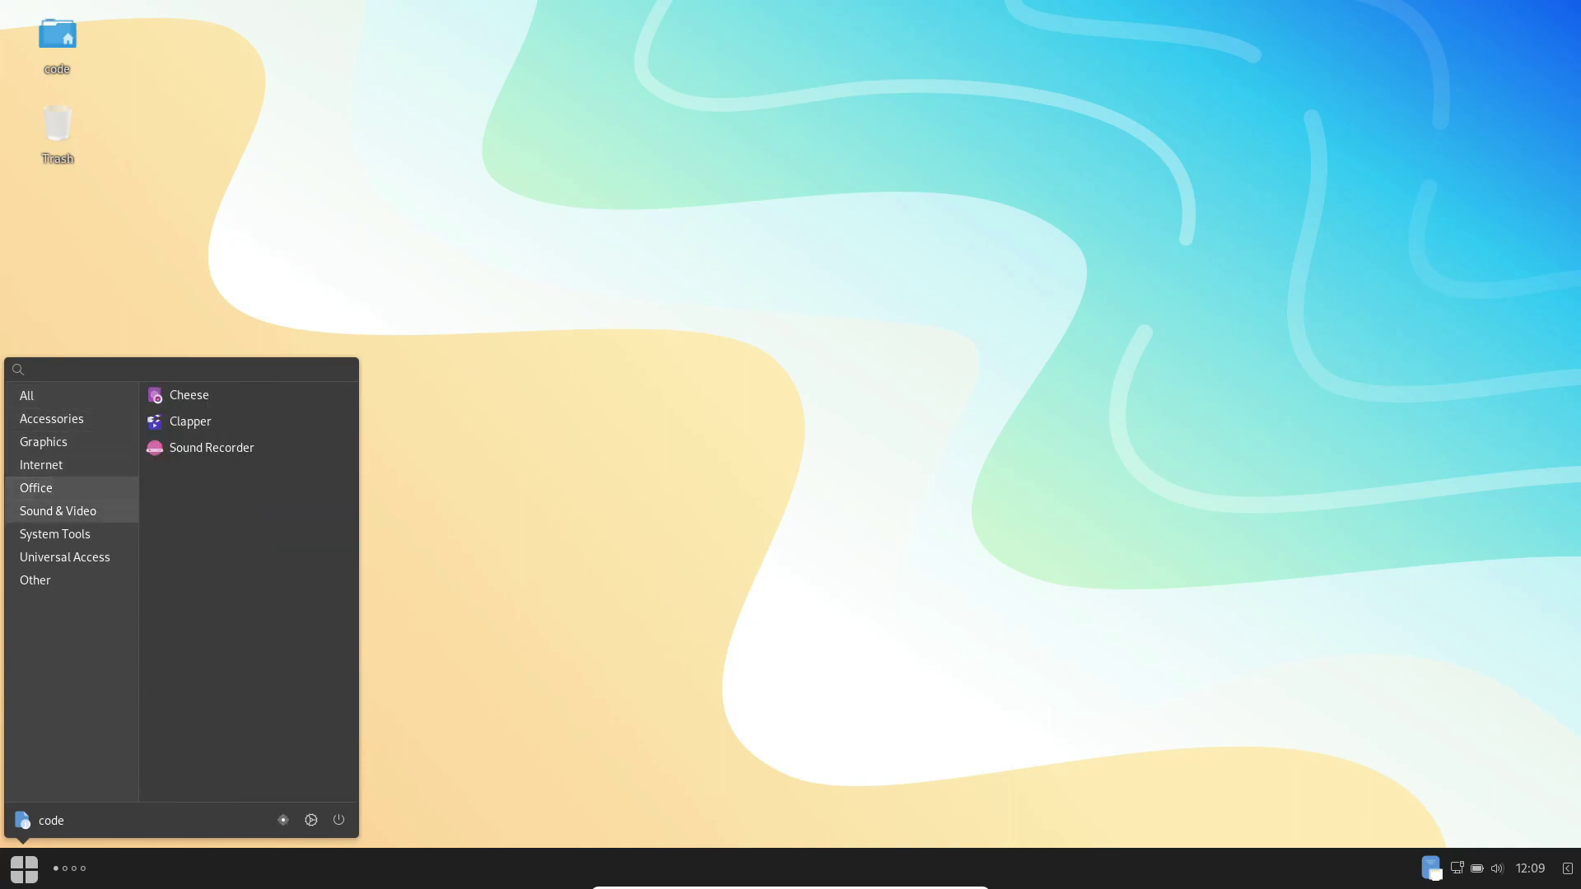
pyautogui.click(64, 557)
pyautogui.click(36, 580)
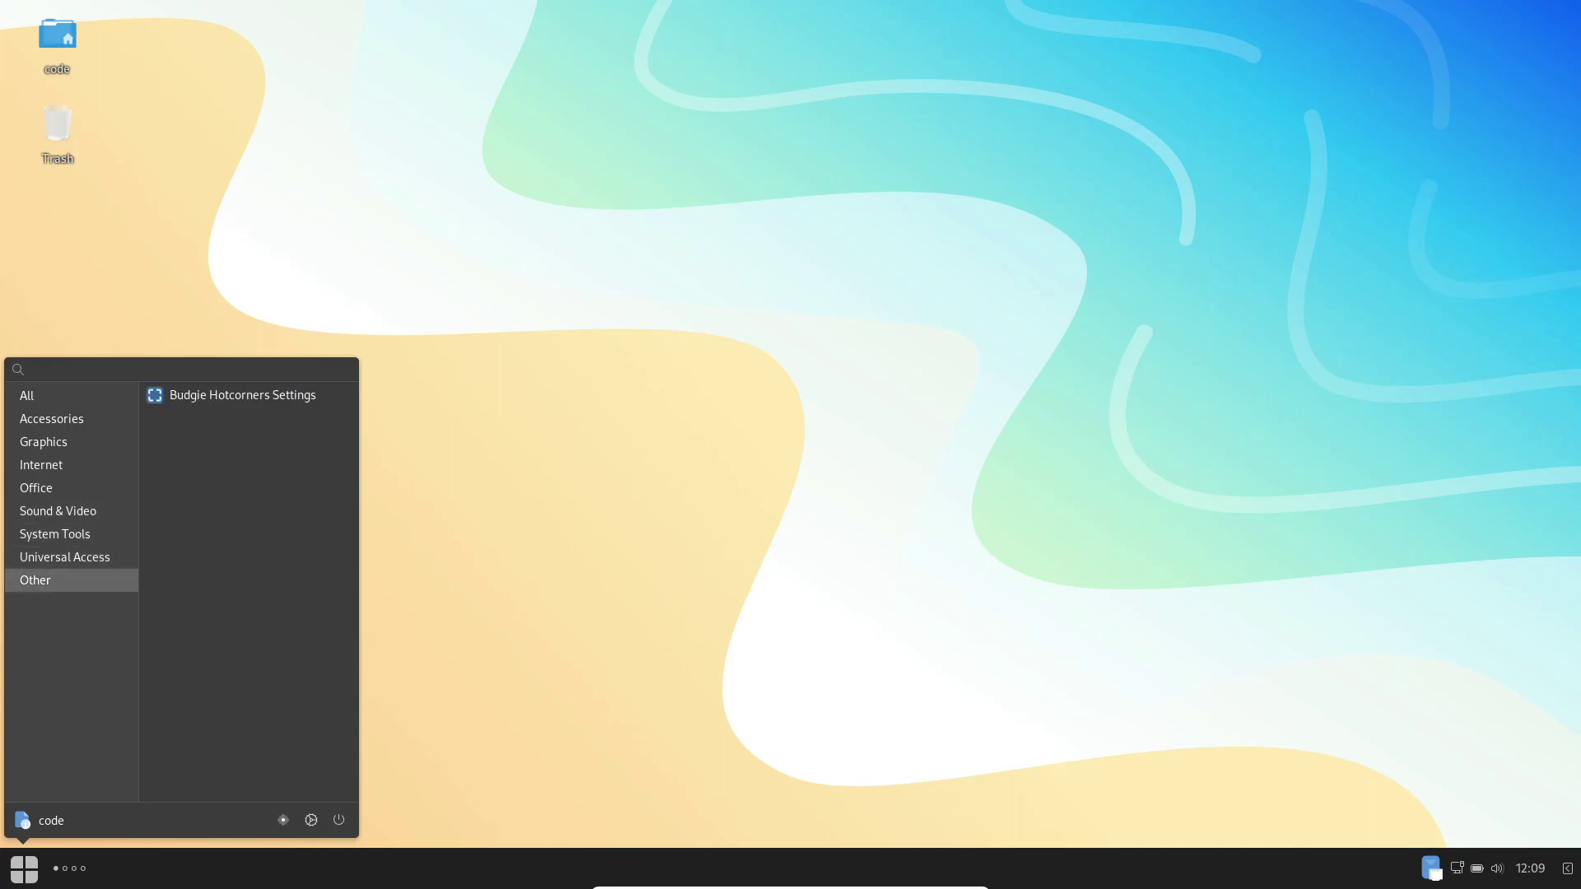
pyautogui.press('Escape')
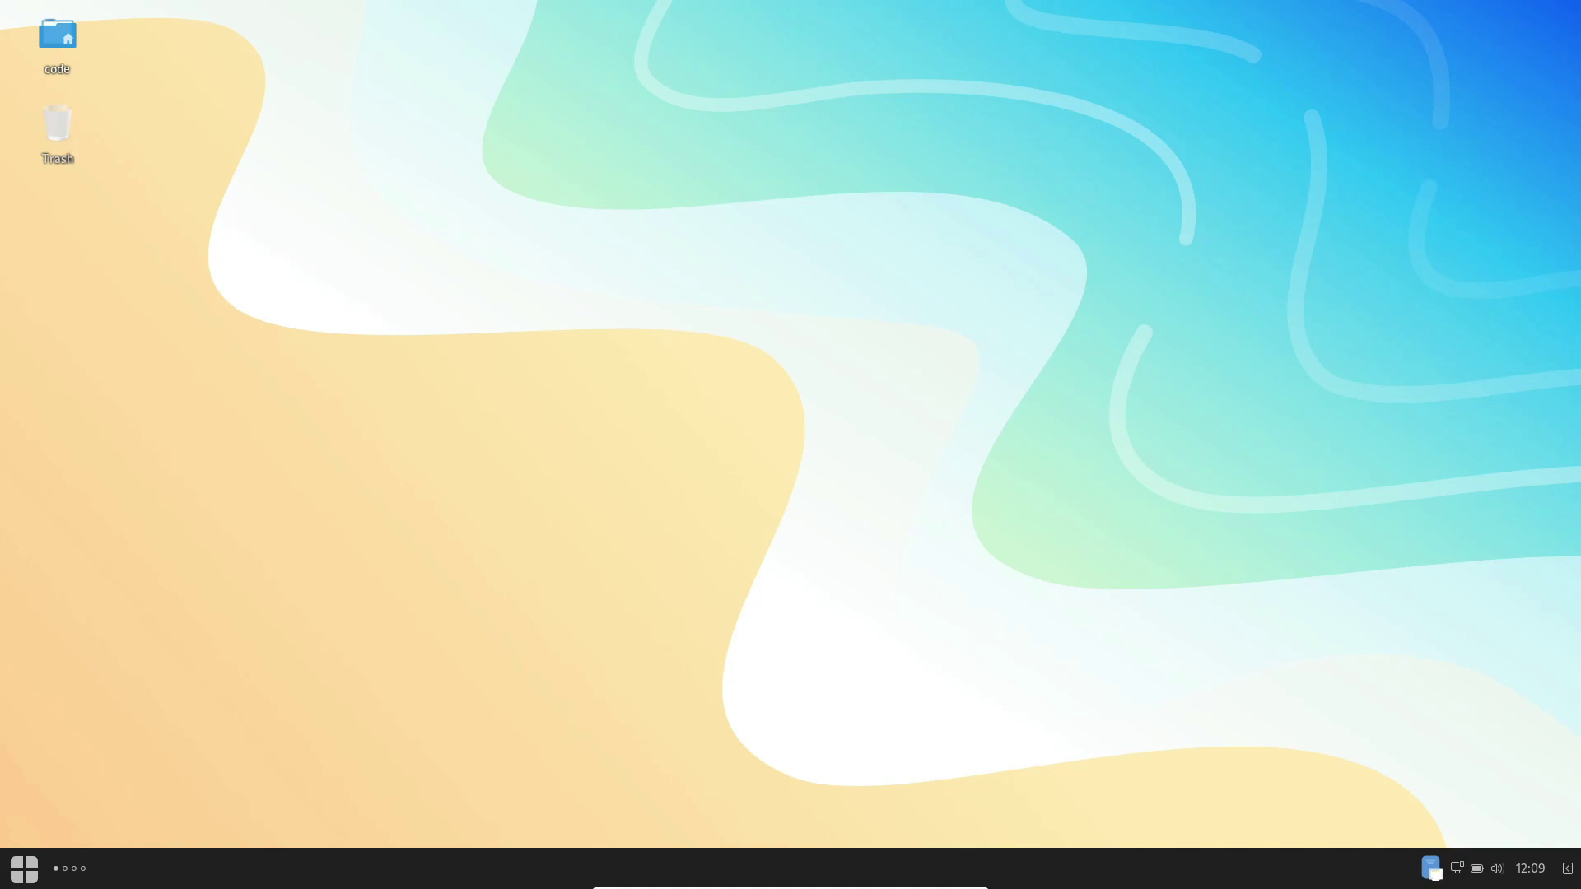
pyautogui.press('super+e')
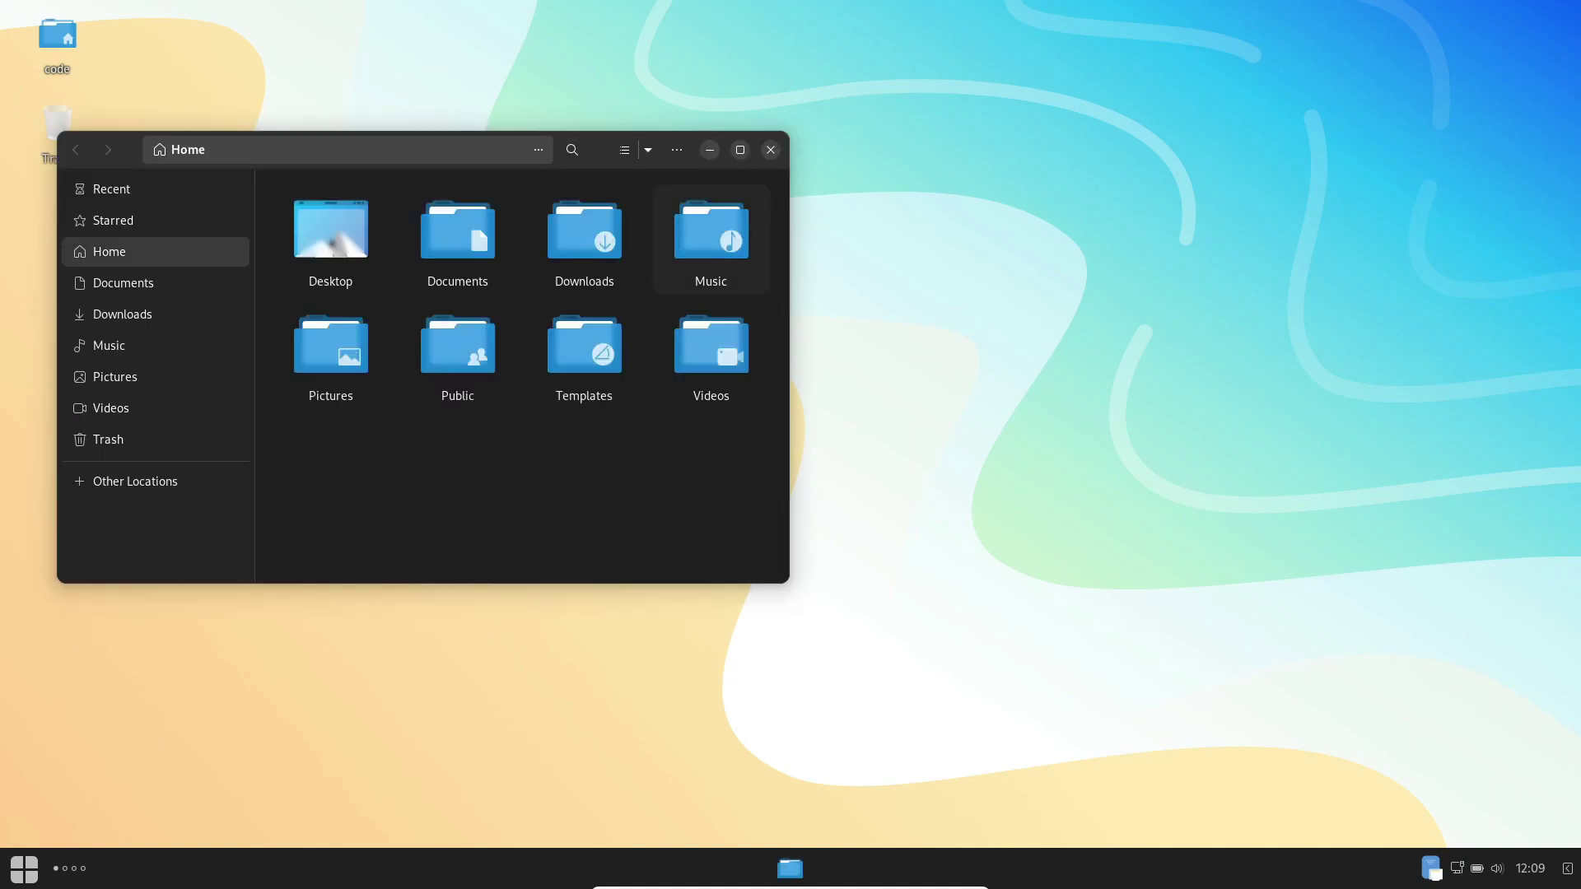
pyautogui.hotkey('alt', 'F4')
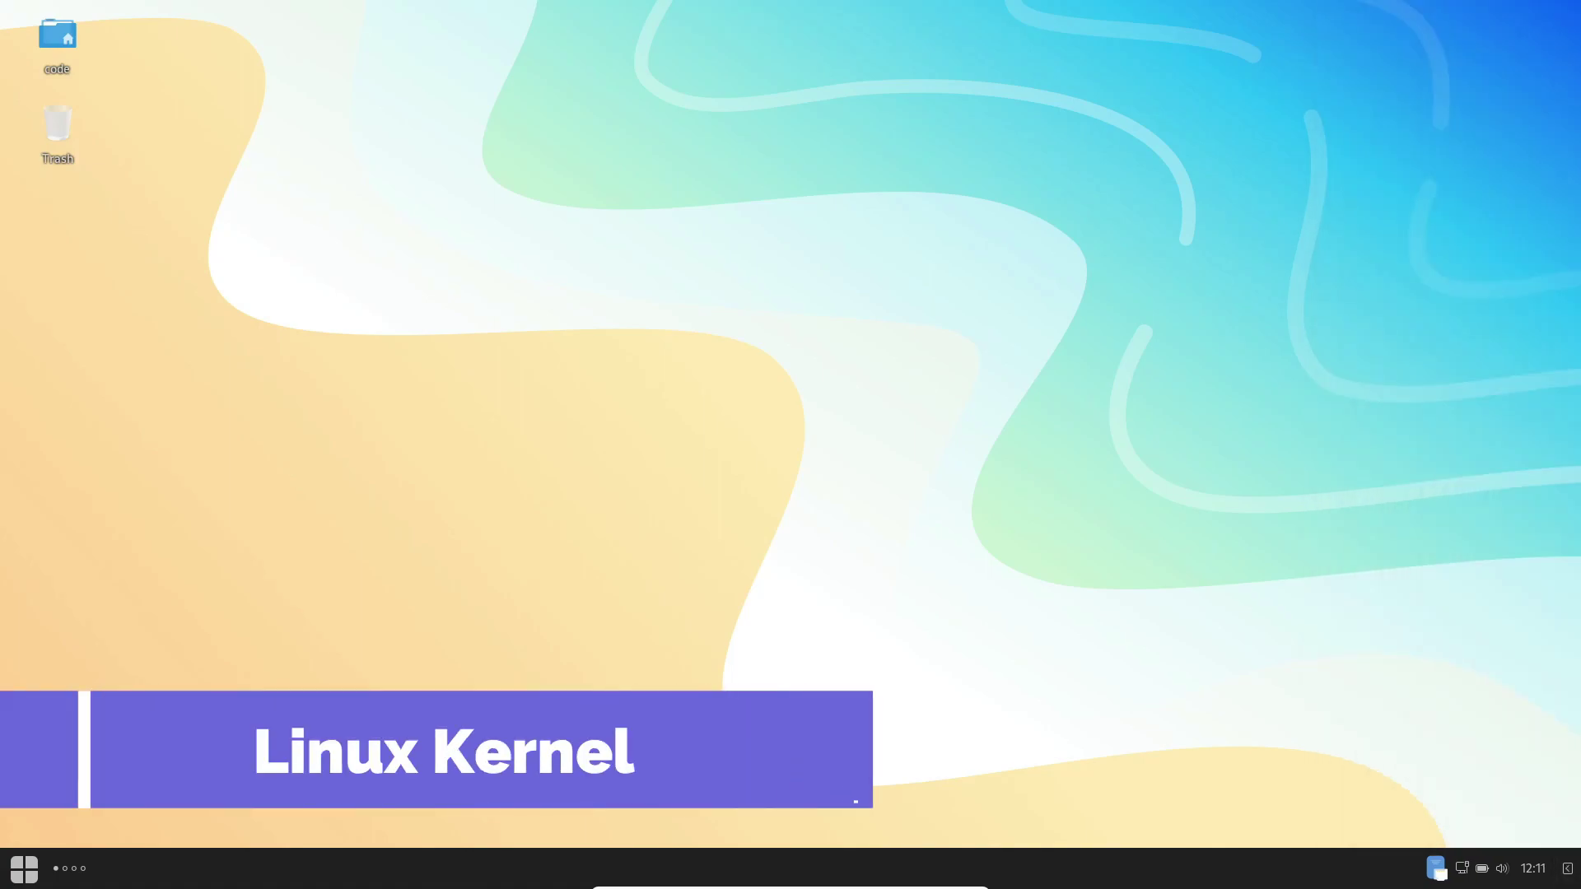
pyautogui.press('super')
pyautogui.write('t')
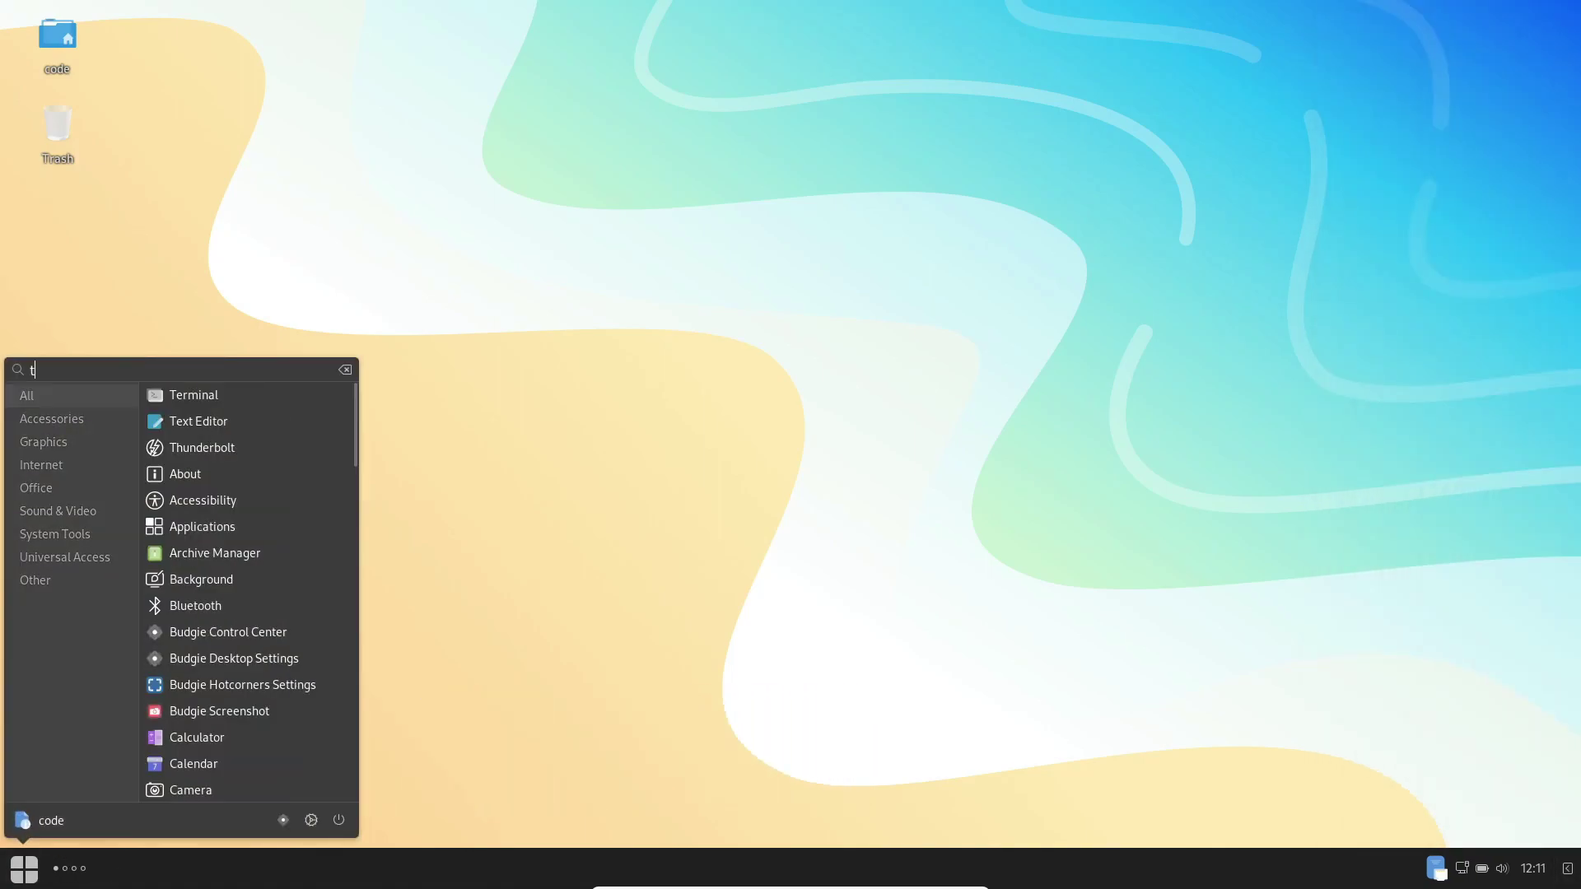
pyautogui.write('er')
pyautogui.press('Return')
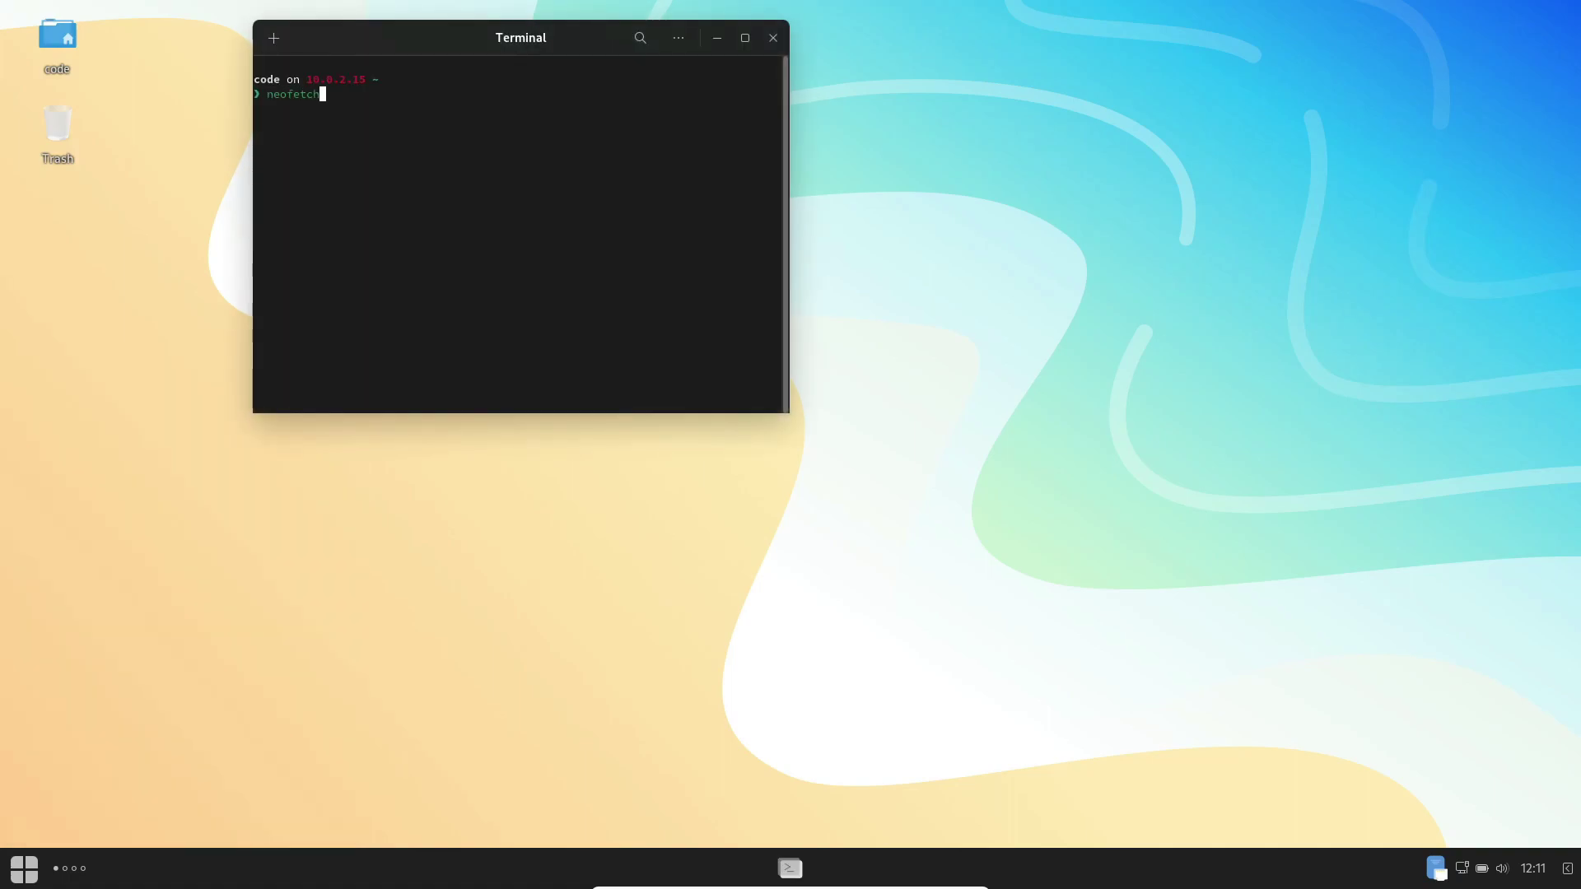
pyautogui.write('neofetch')
pyautogui.press('Return')
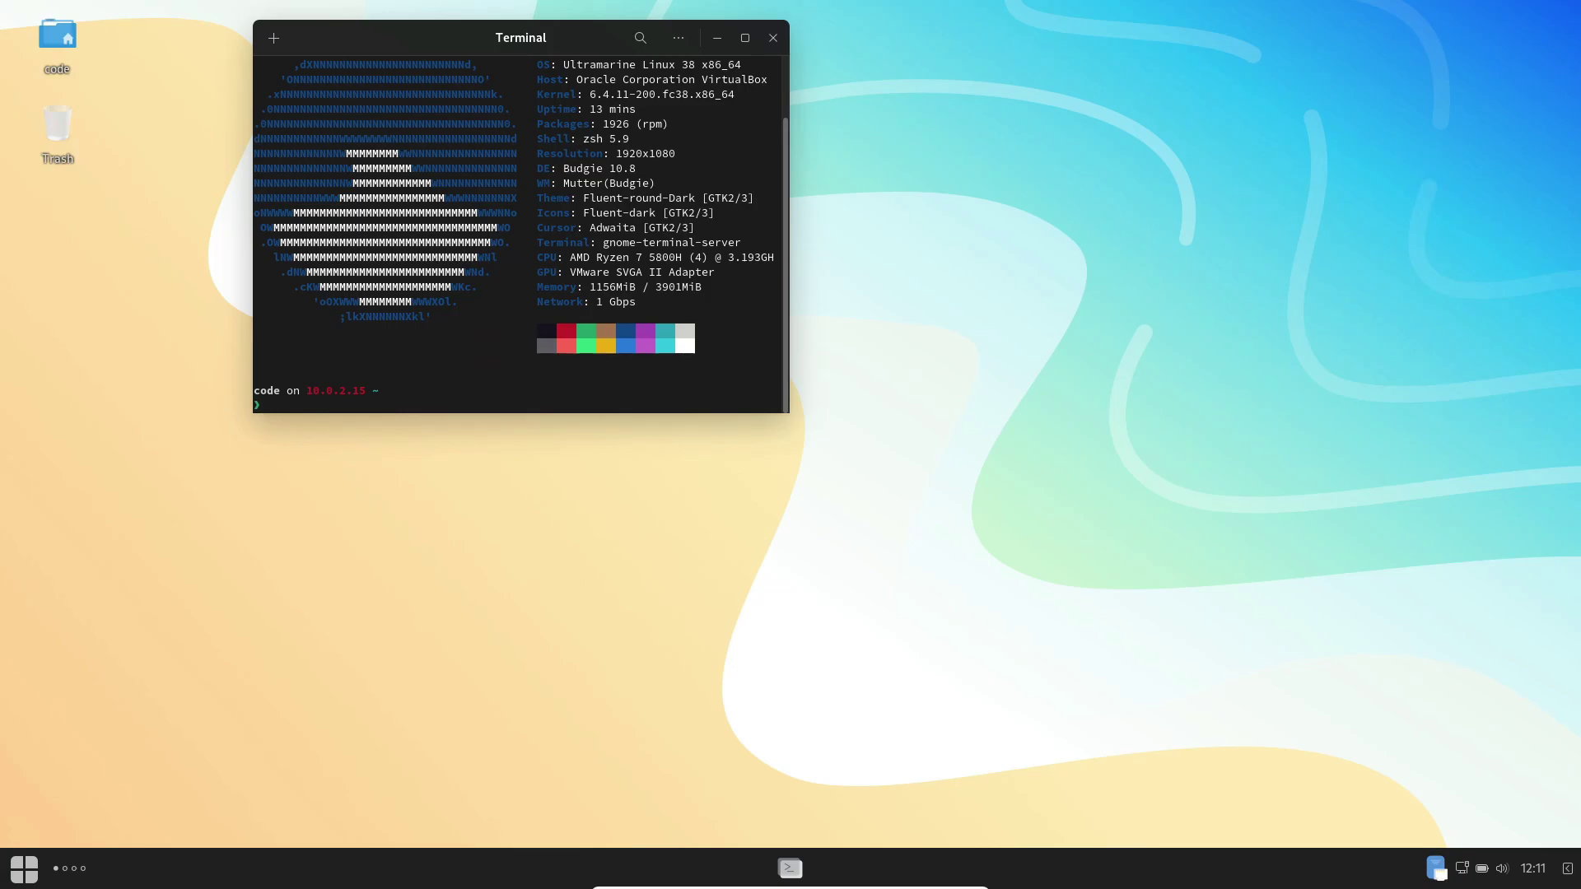
pyautogui.scroll(2, 521, 235)
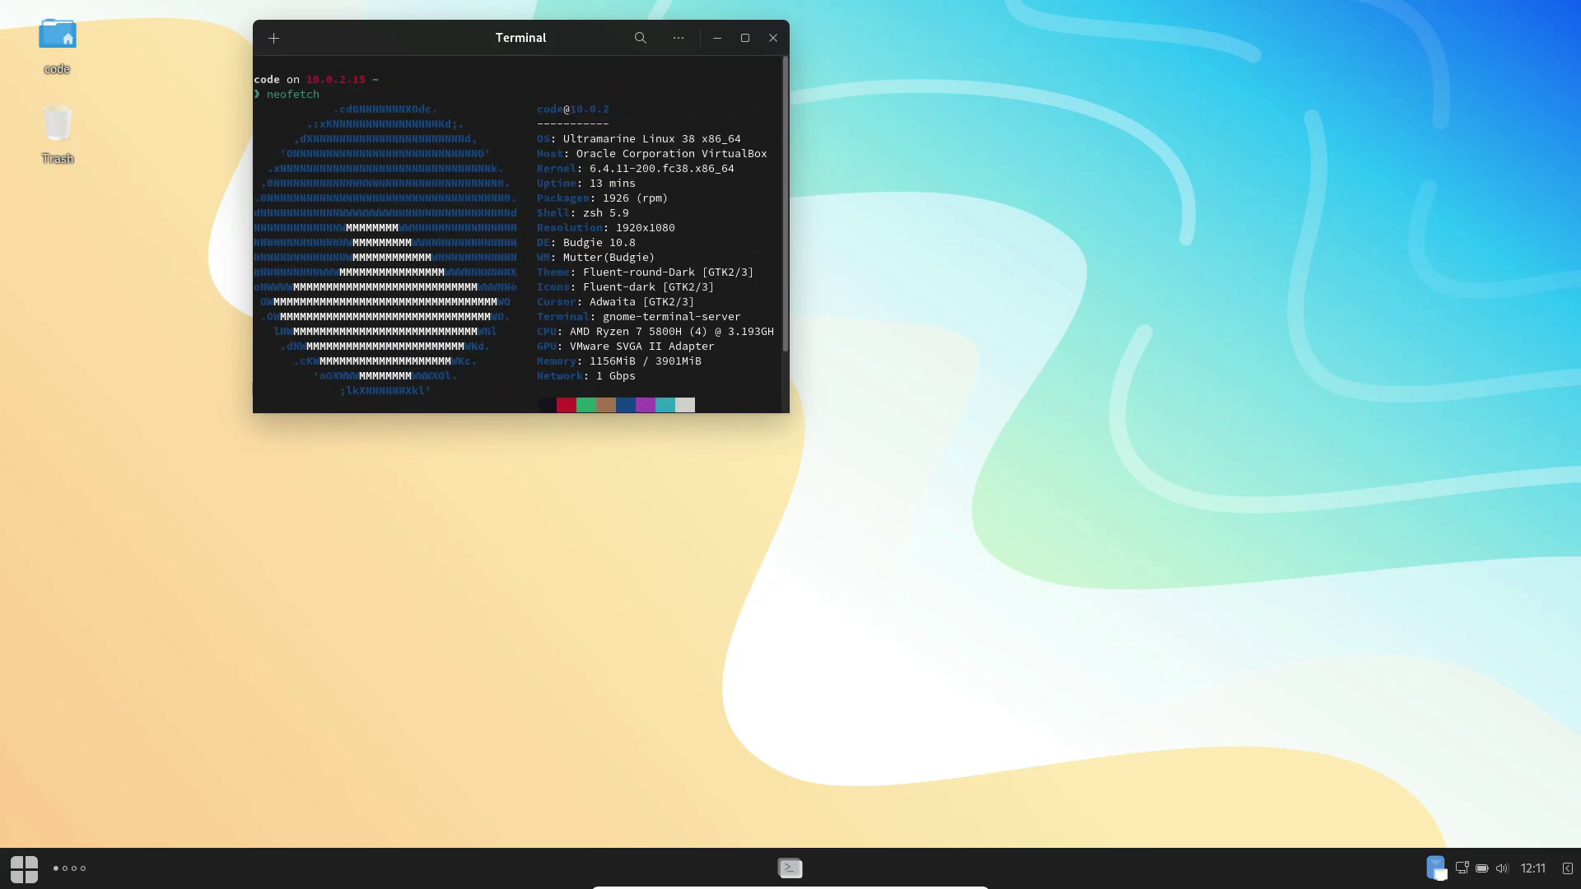
pyautogui.moveTo(589, 168); pyautogui.dragTo(729, 169)
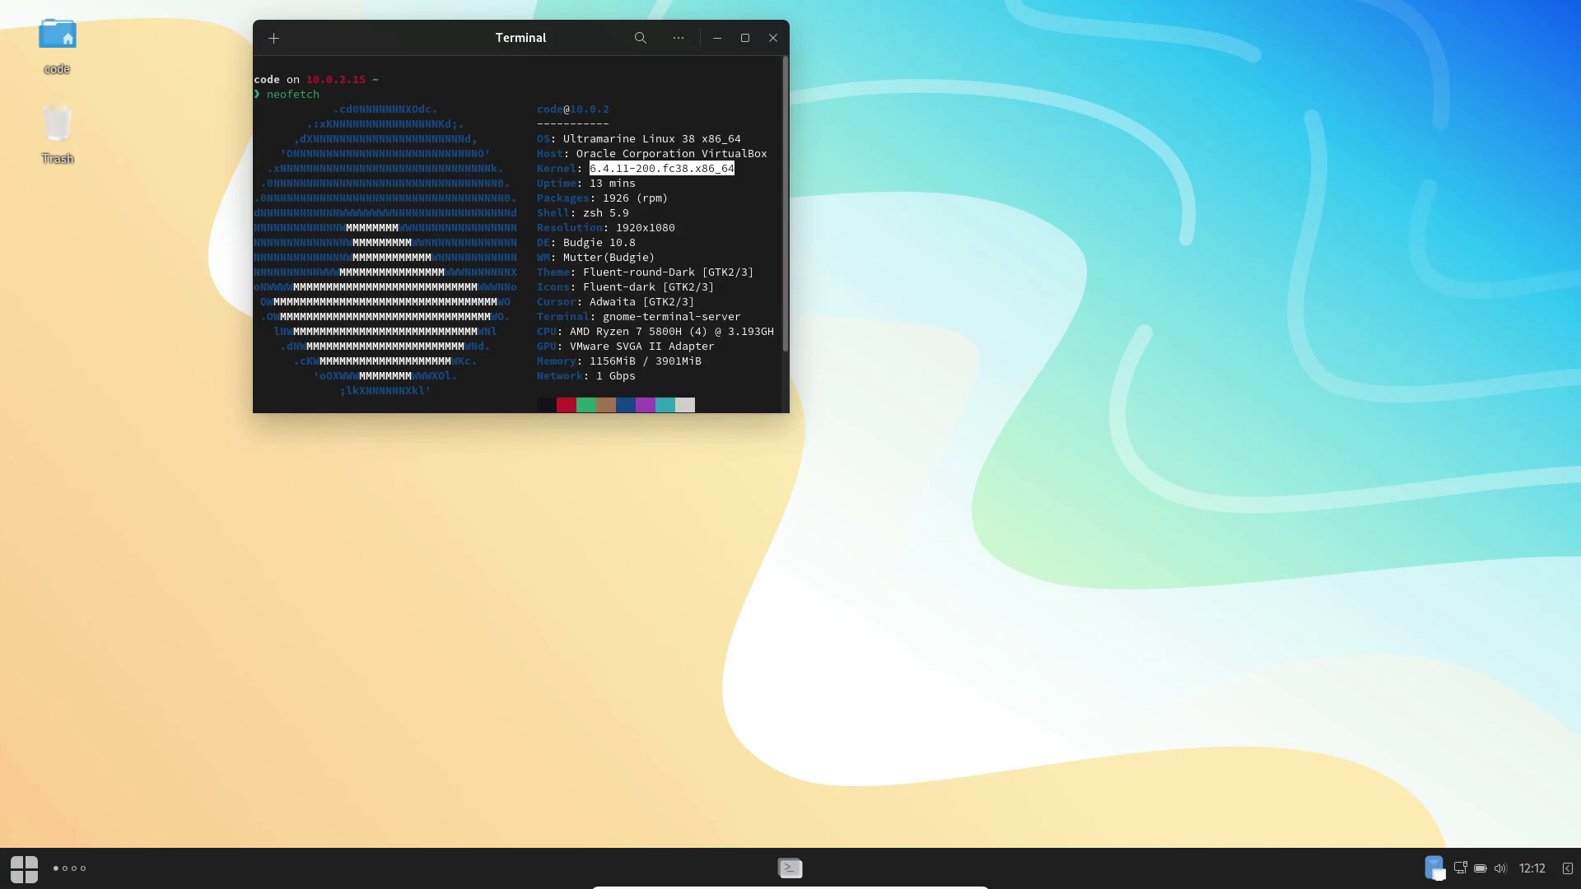
pyautogui.moveTo(584, 168); pyautogui.dragTo(735, 168)
pyautogui.click(772, 37)
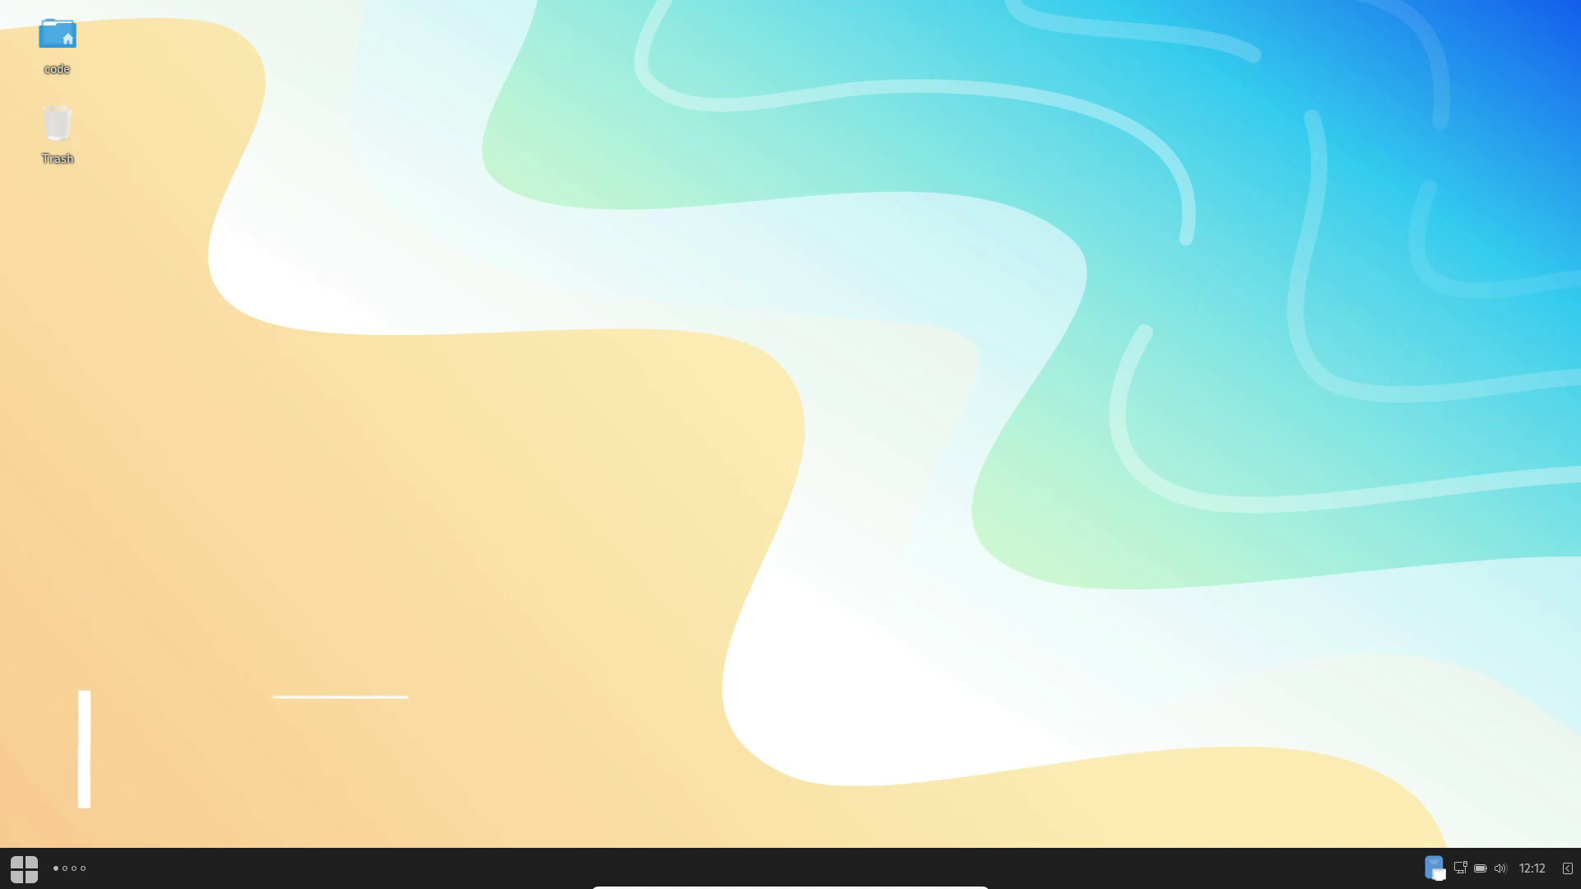
# Step: Open the Desktop settings from the desktop's right-click menu
pyautogui.rightClick(367, 424)
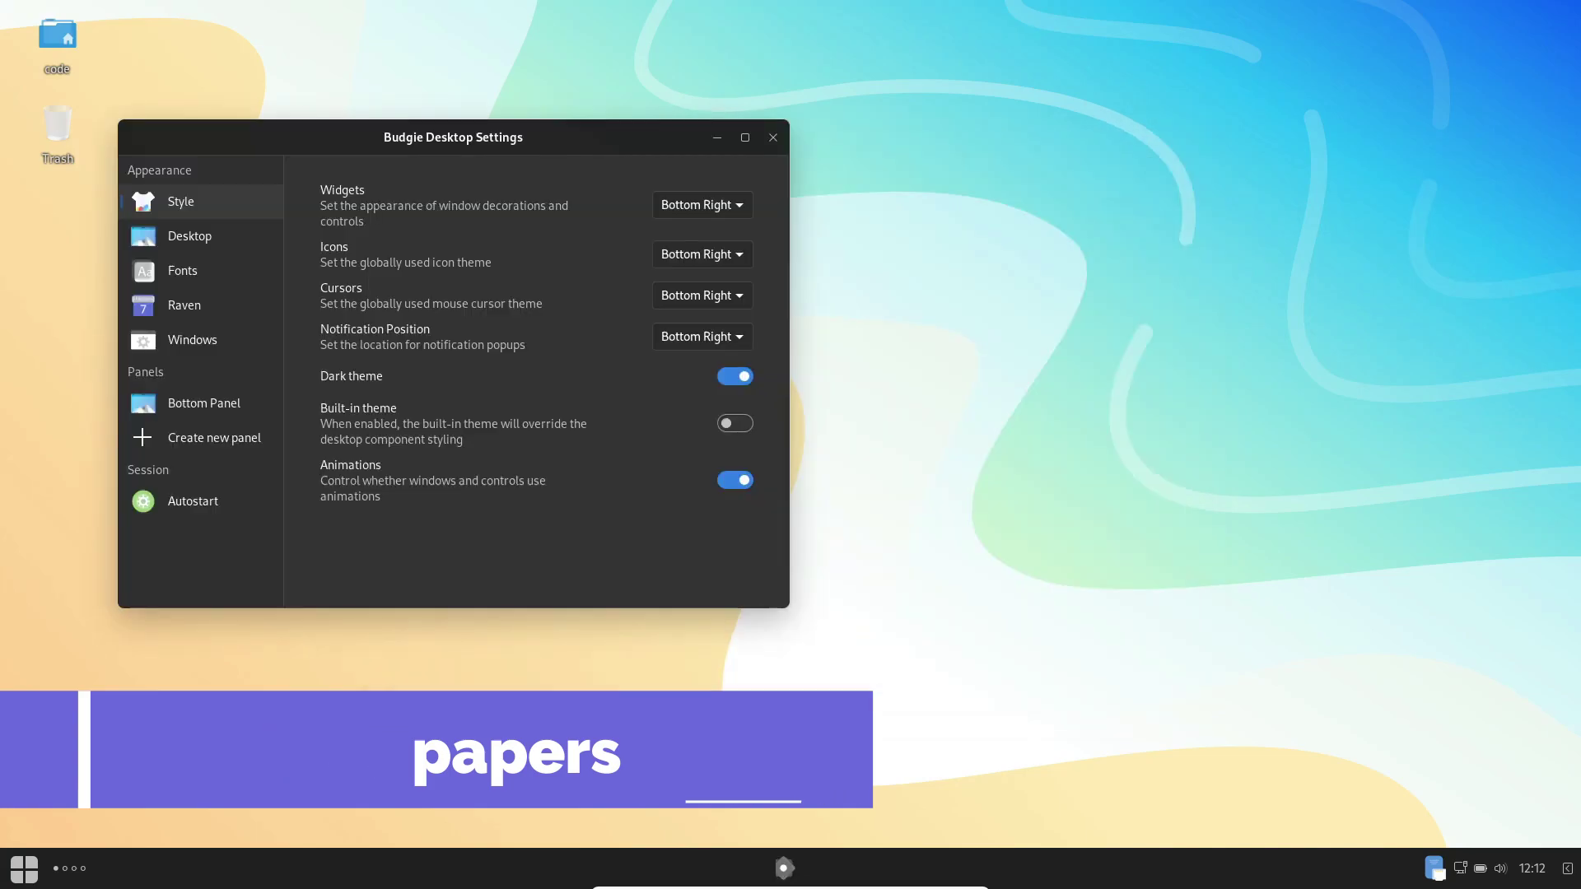
pyautogui.click(190, 236)
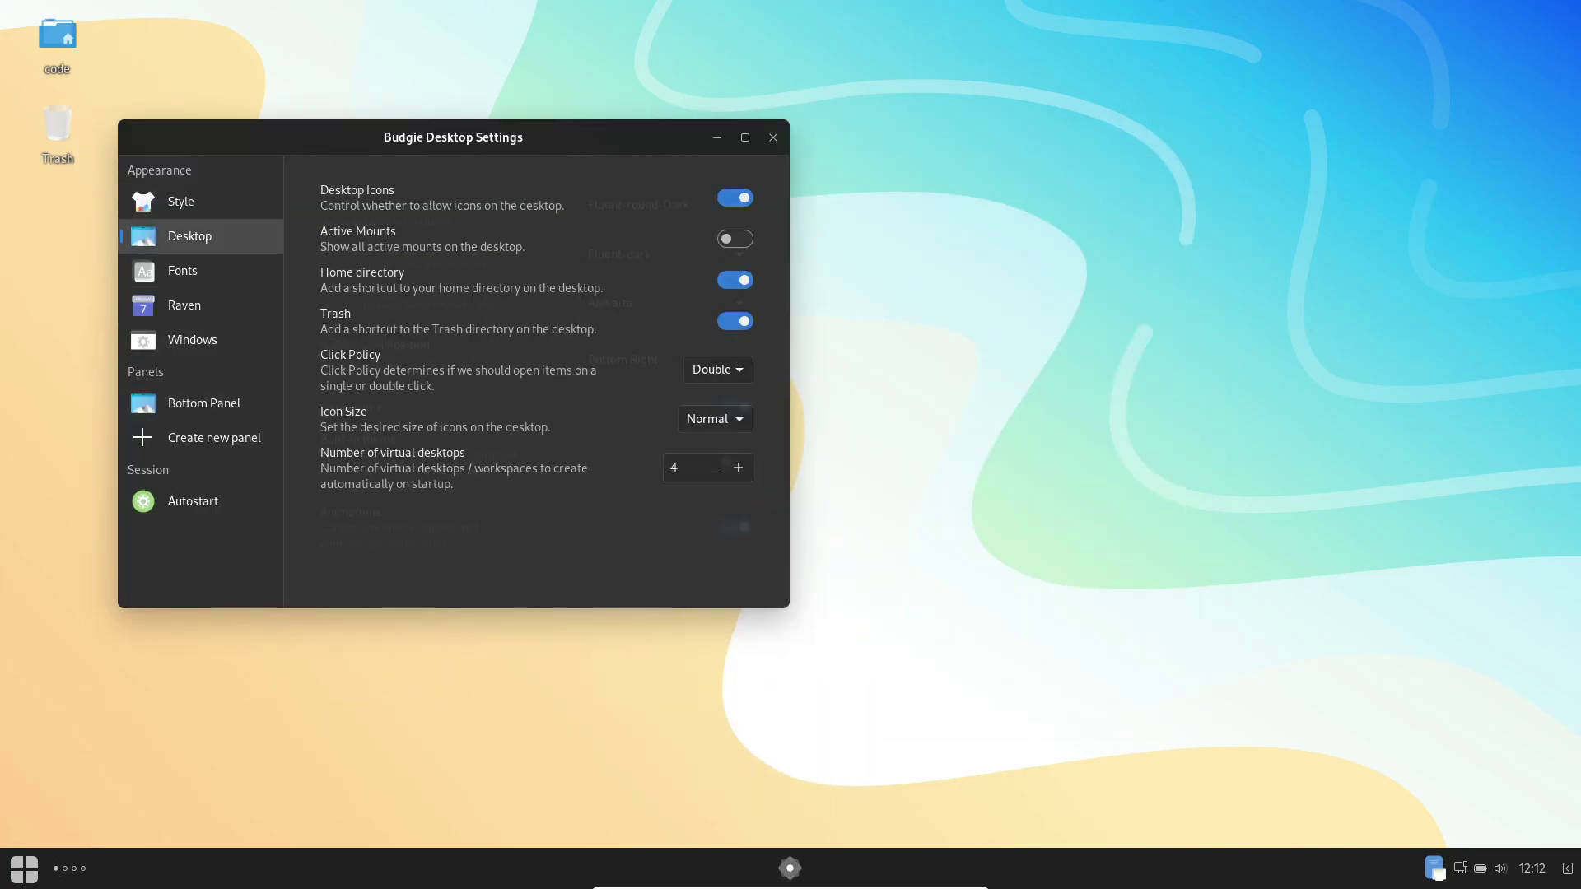
pyautogui.click(772, 137)
pyautogui.rightClick(356, 304)
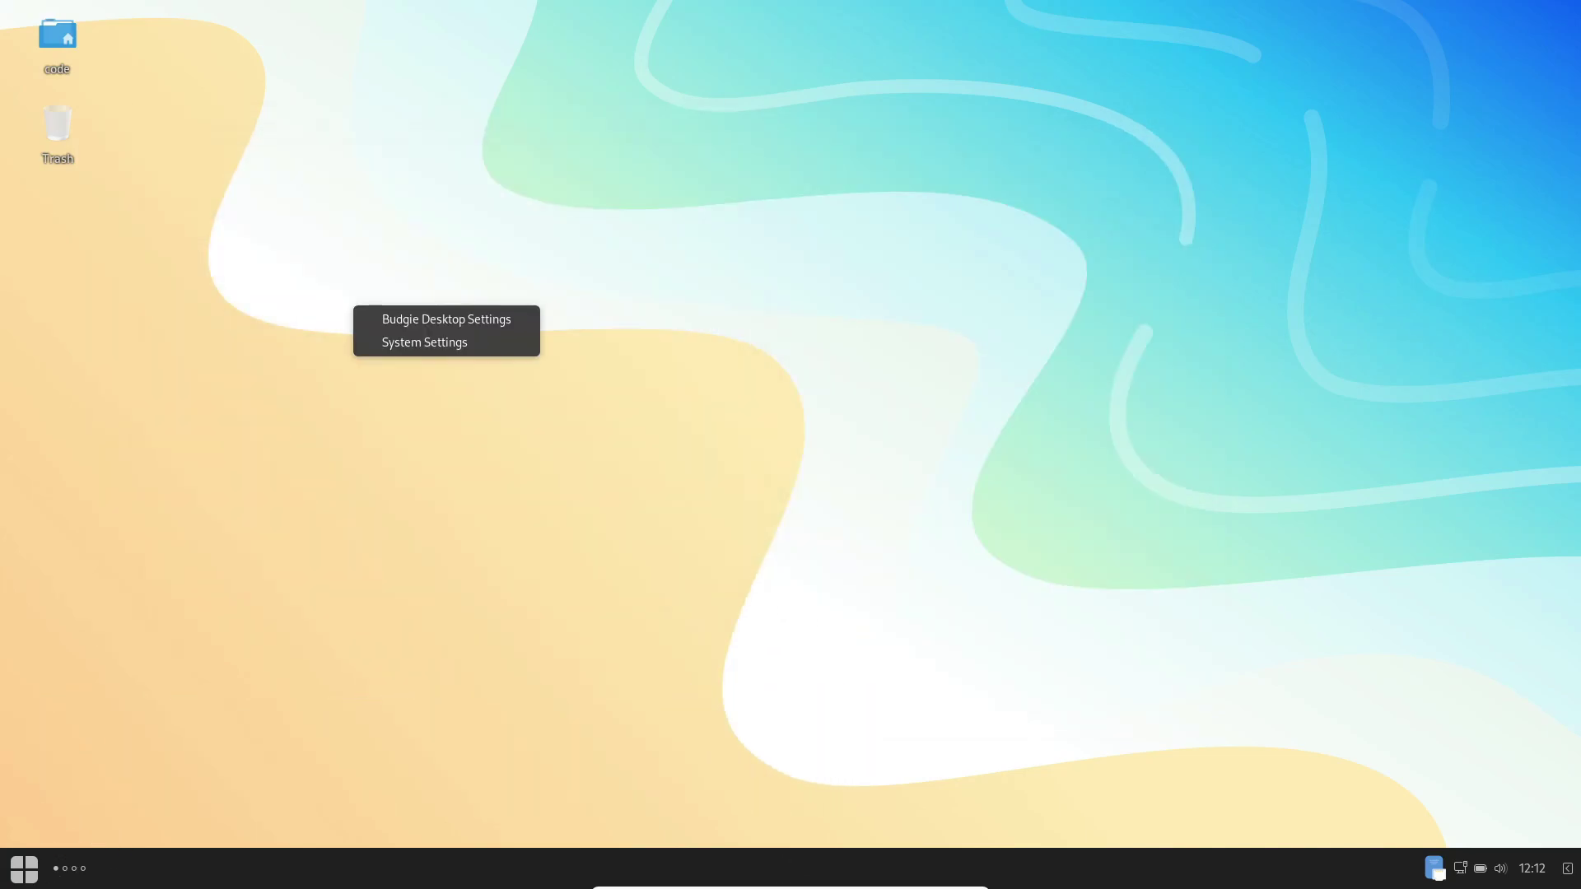
pyautogui.press('Escape')
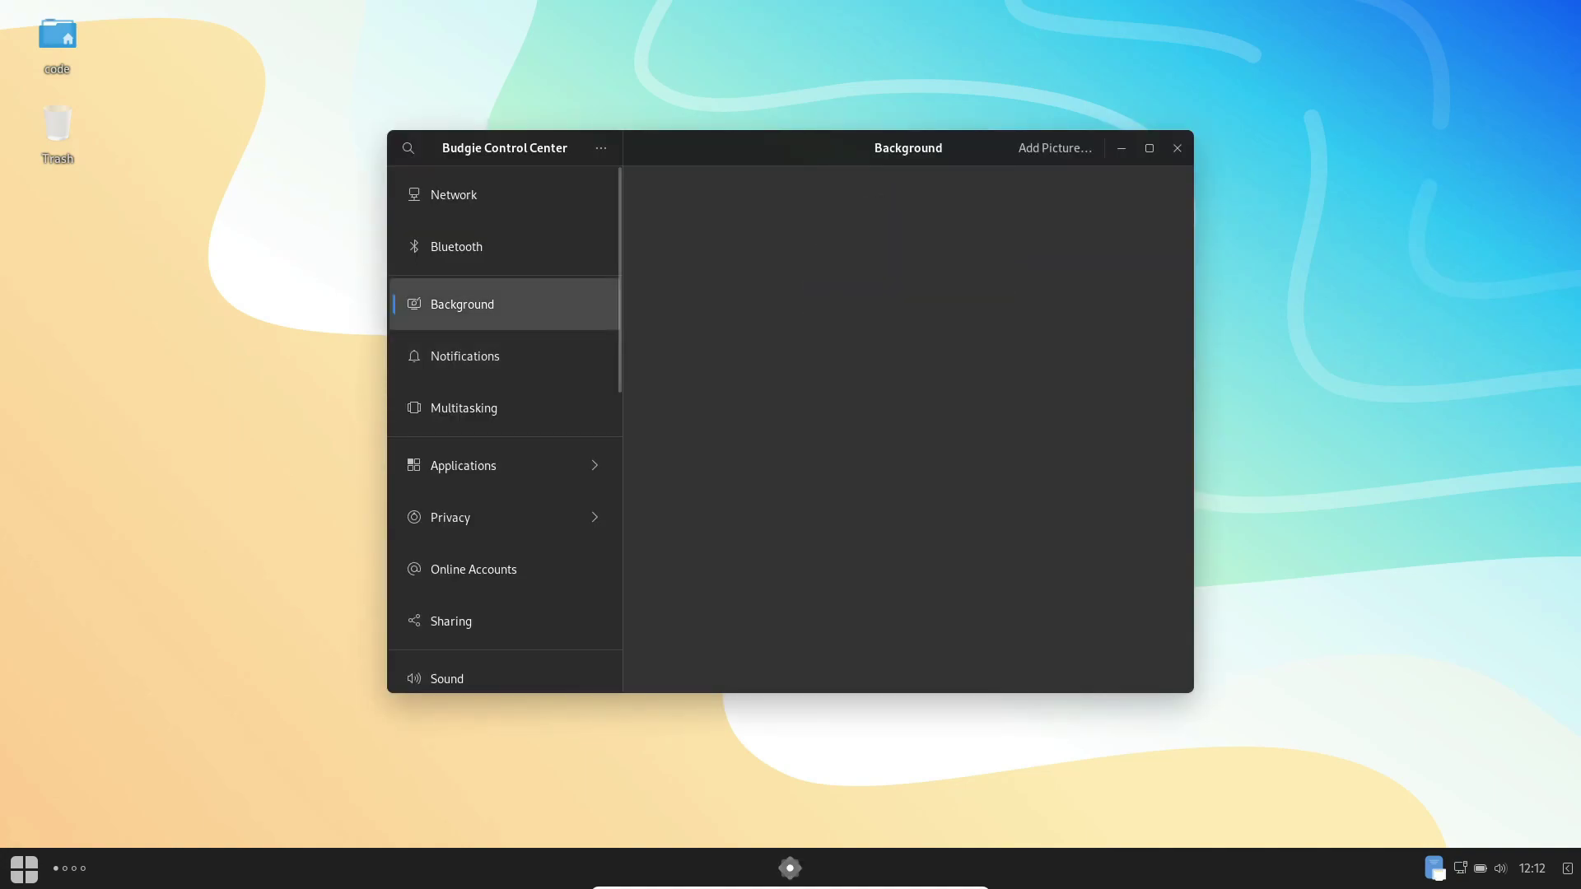
# Step: Try the purple geometric, dark purple waves and mountain lake wallpapers as background
pyautogui.scroll(-15, 908, 509)
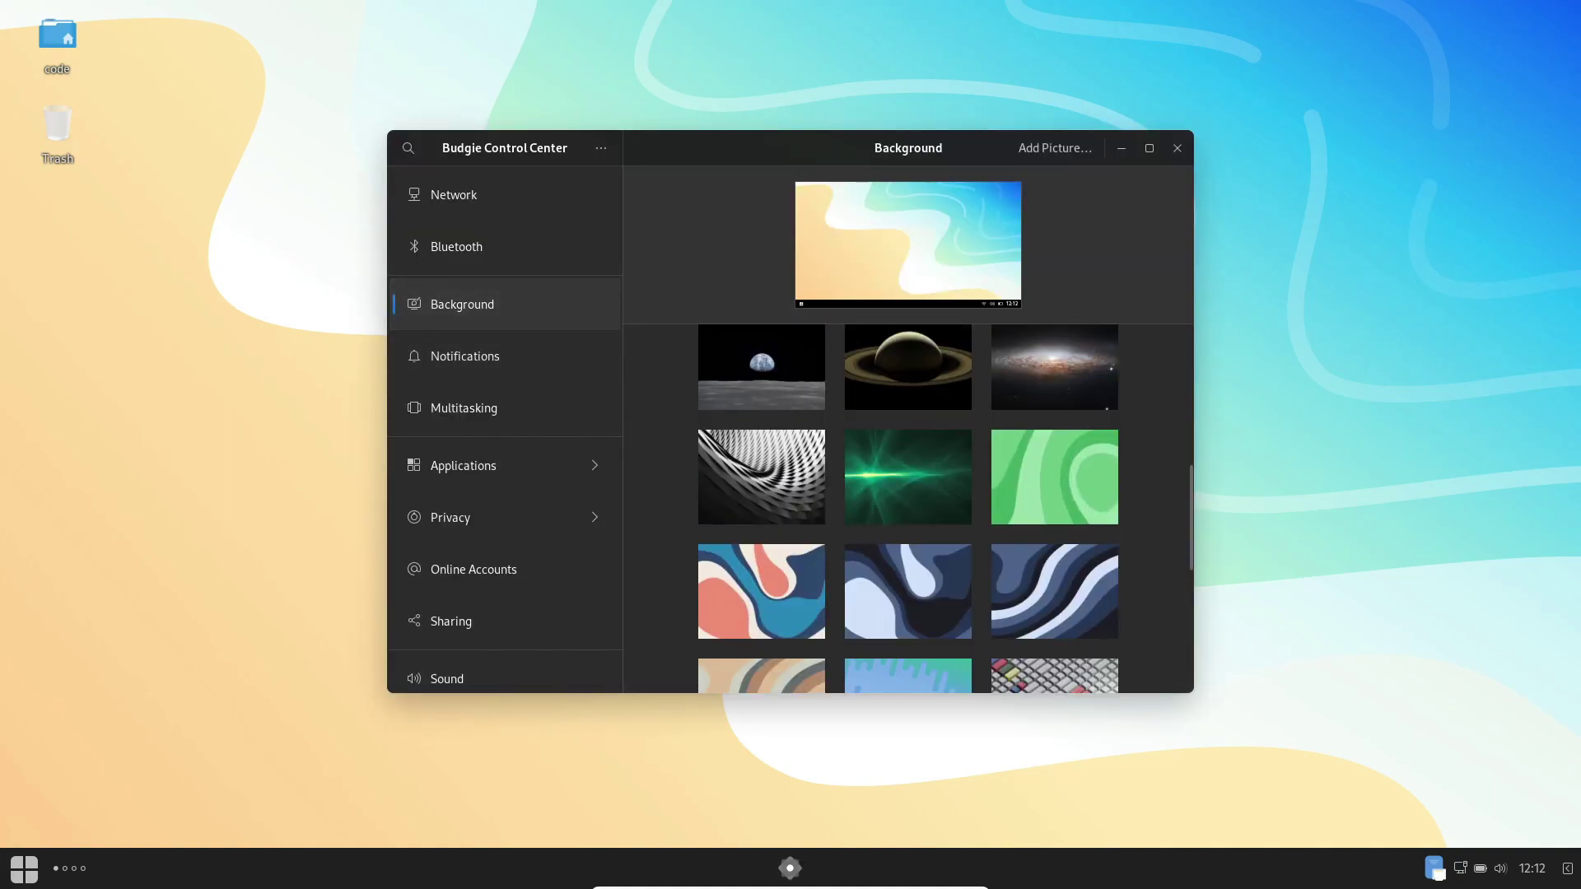
pyautogui.scroll(-2, 908, 509)
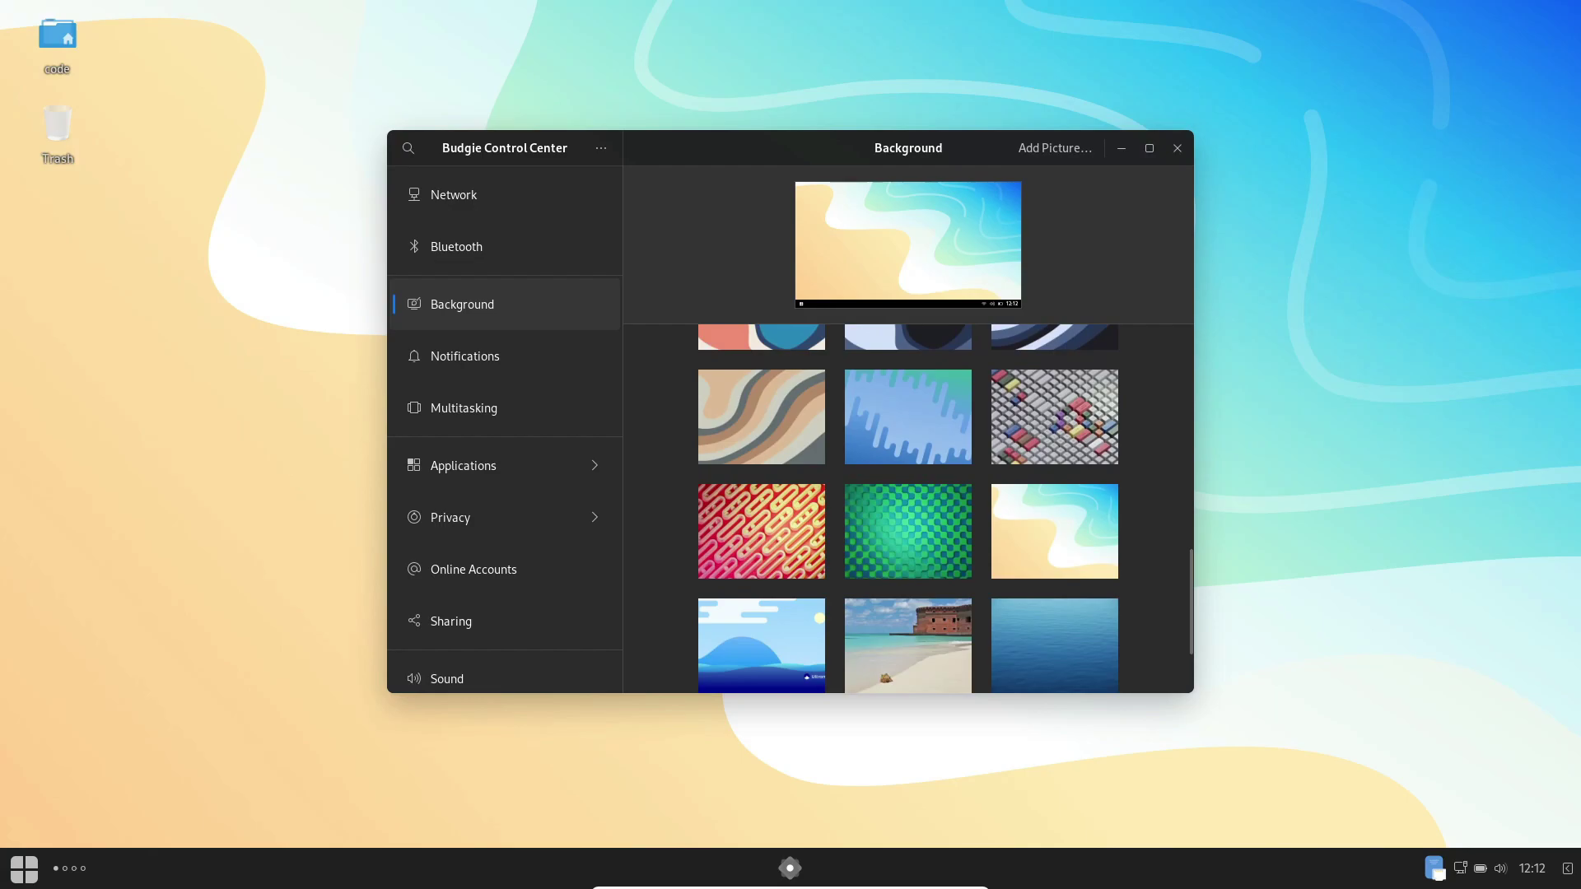
pyautogui.scroll(17, 908, 509)
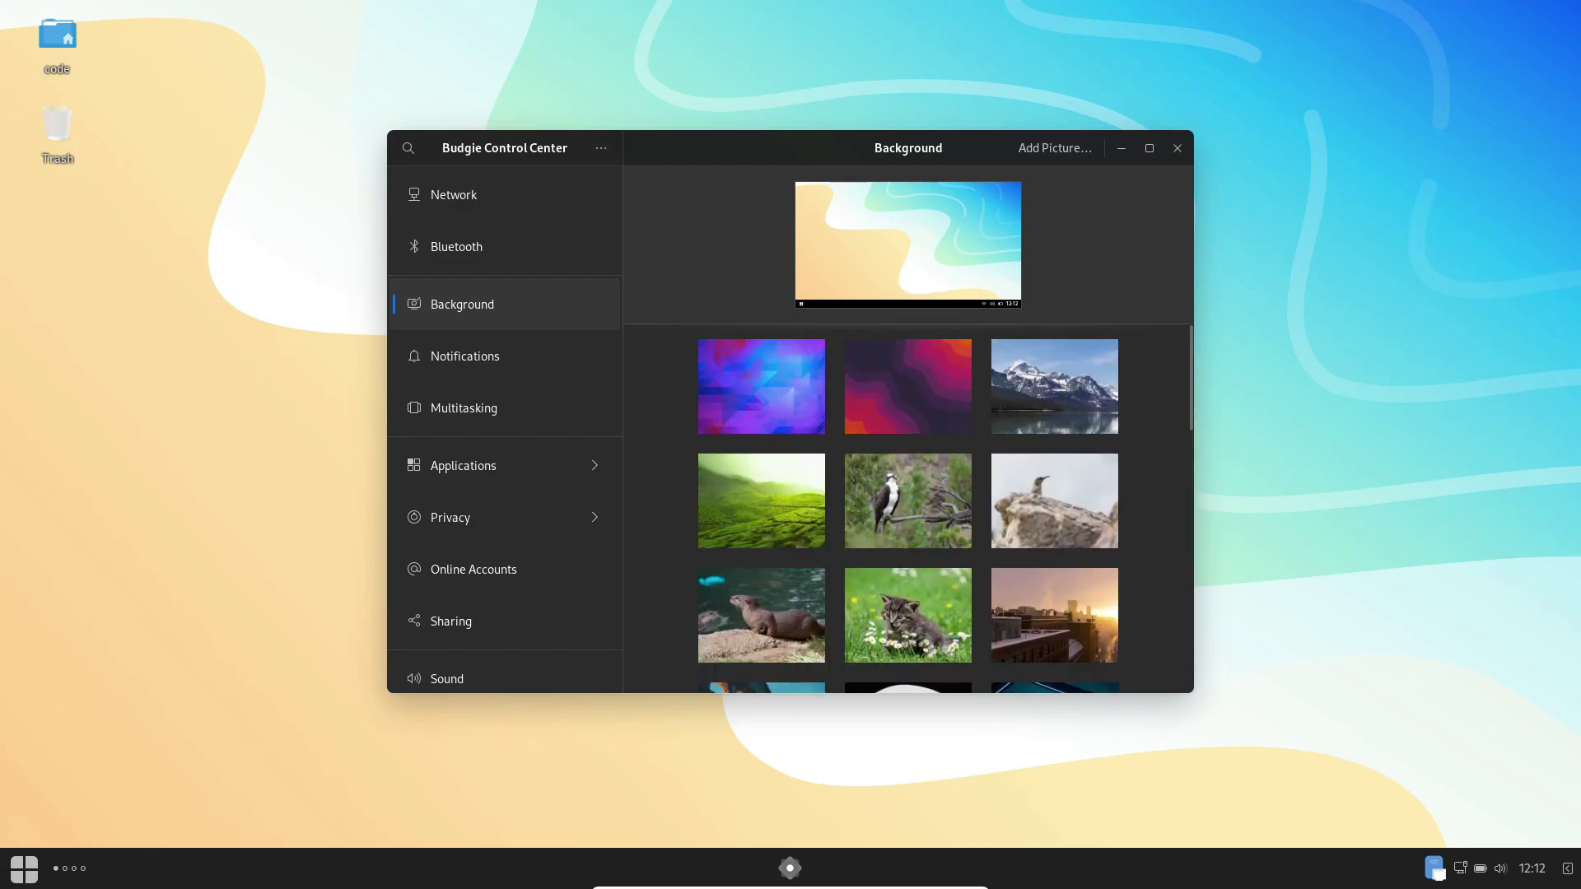
pyautogui.click(761, 386)
pyautogui.click(908, 386)
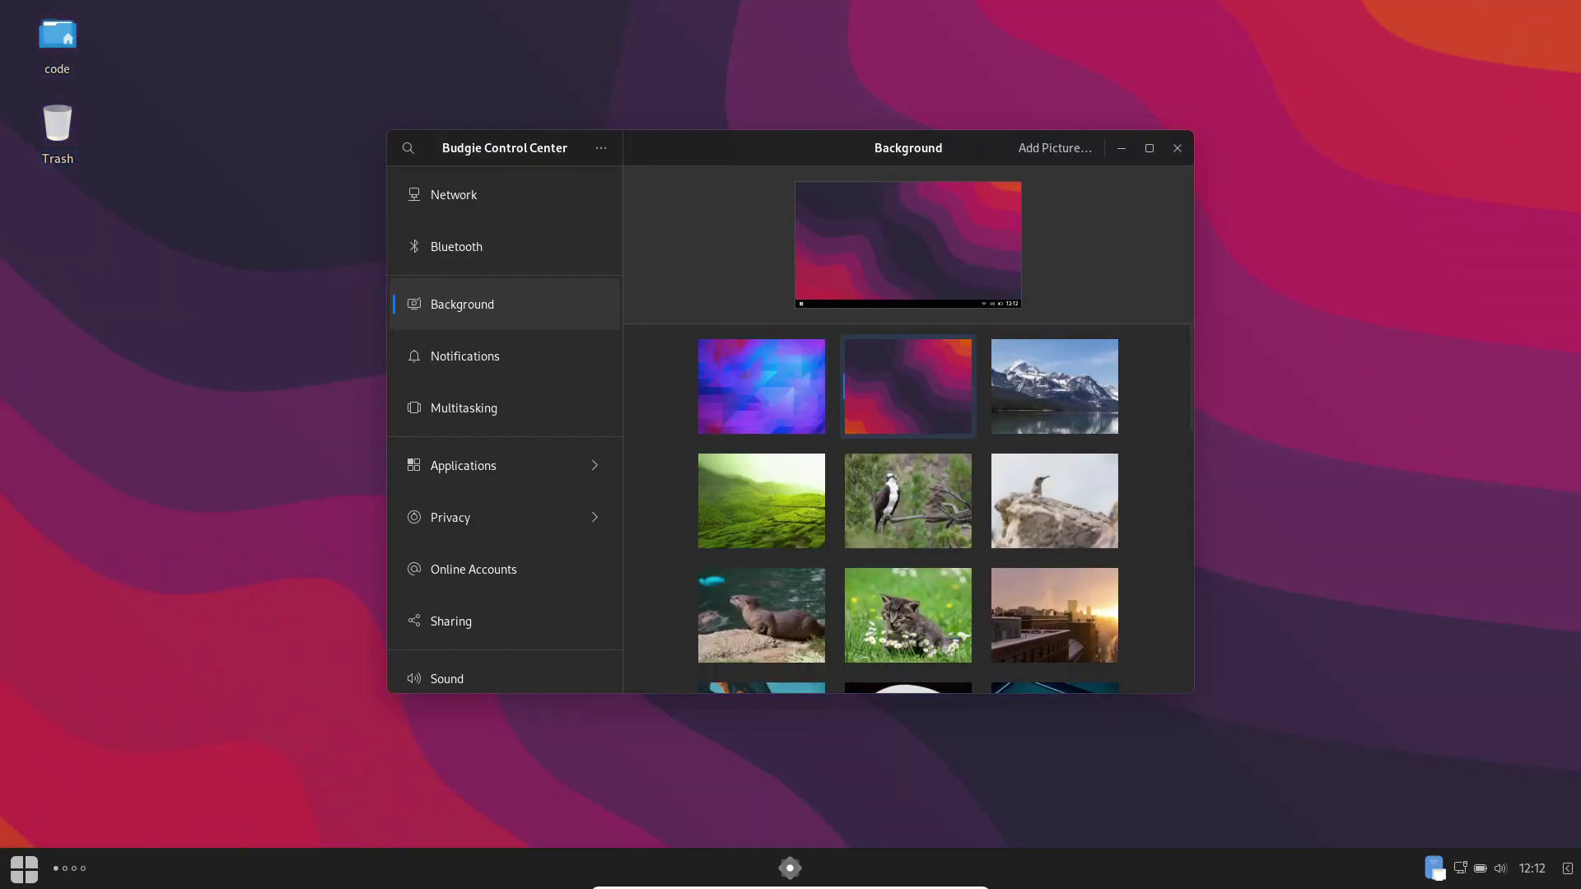
pyautogui.click(1055, 386)
pyautogui.scroll(-18, 909, 509)
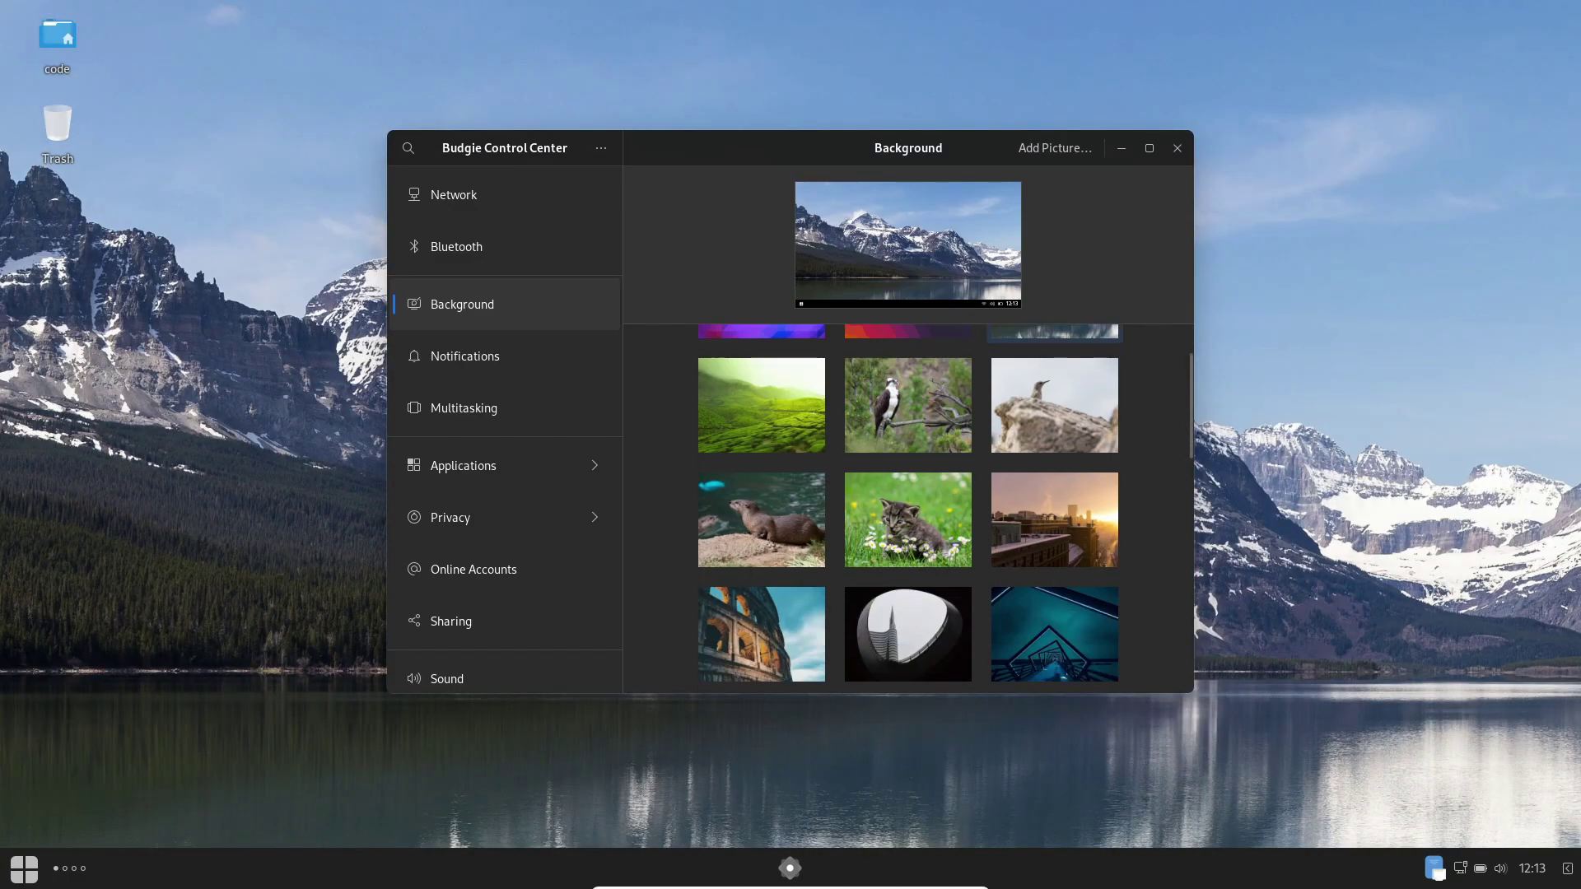
pyautogui.scroll(3, 908, 509)
# Step: Try the coral-and-blue, dark blue and beige-and-teal wave wallpapers
pyautogui.click(762, 377)
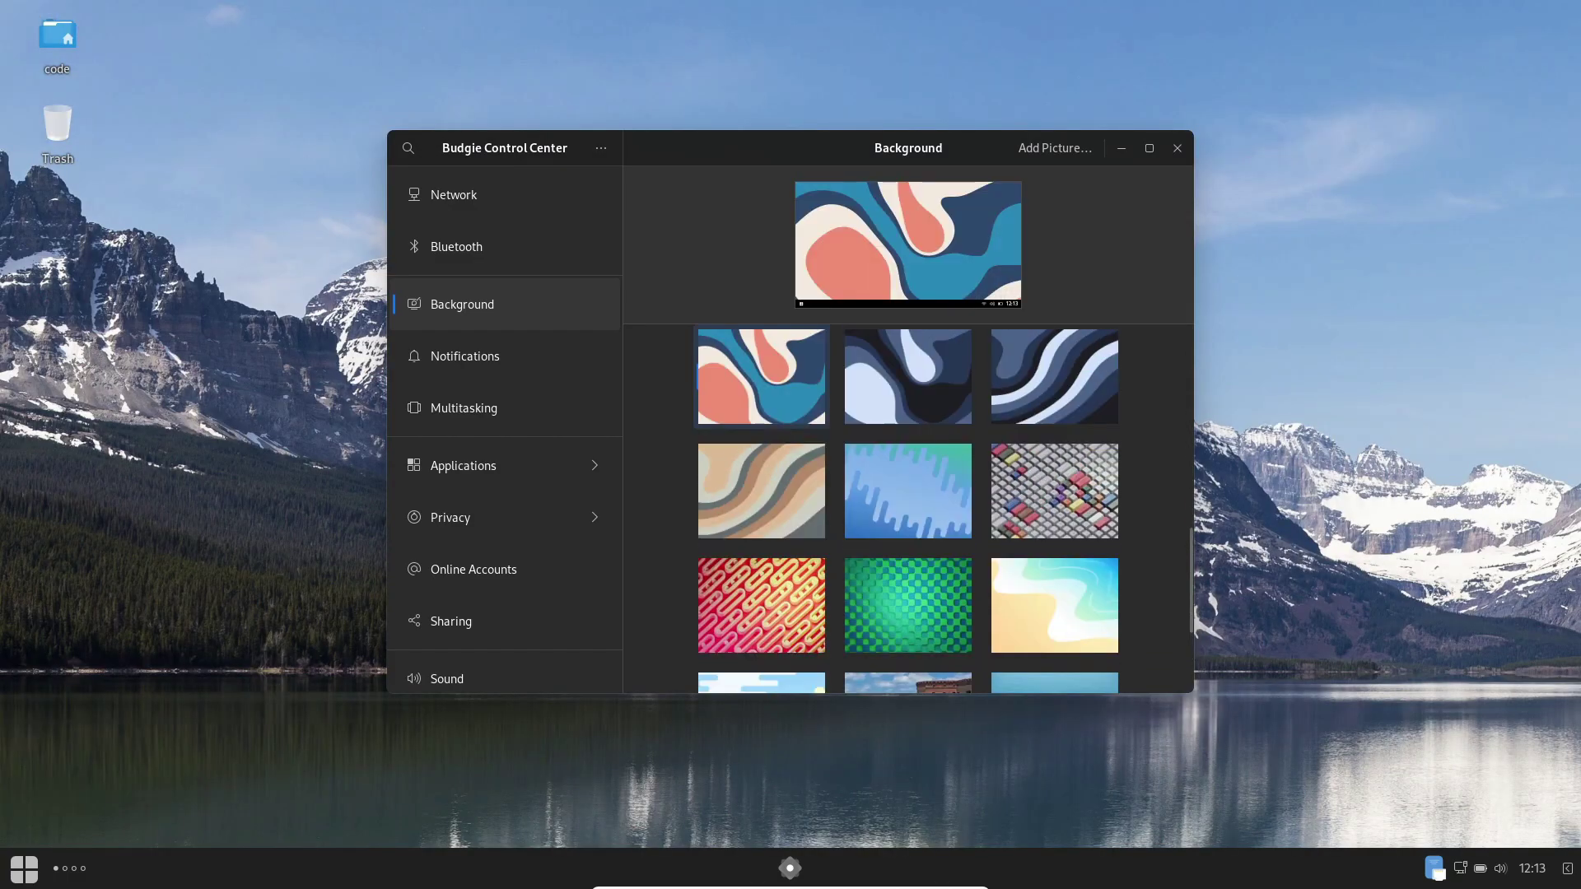
pyautogui.click(908, 376)
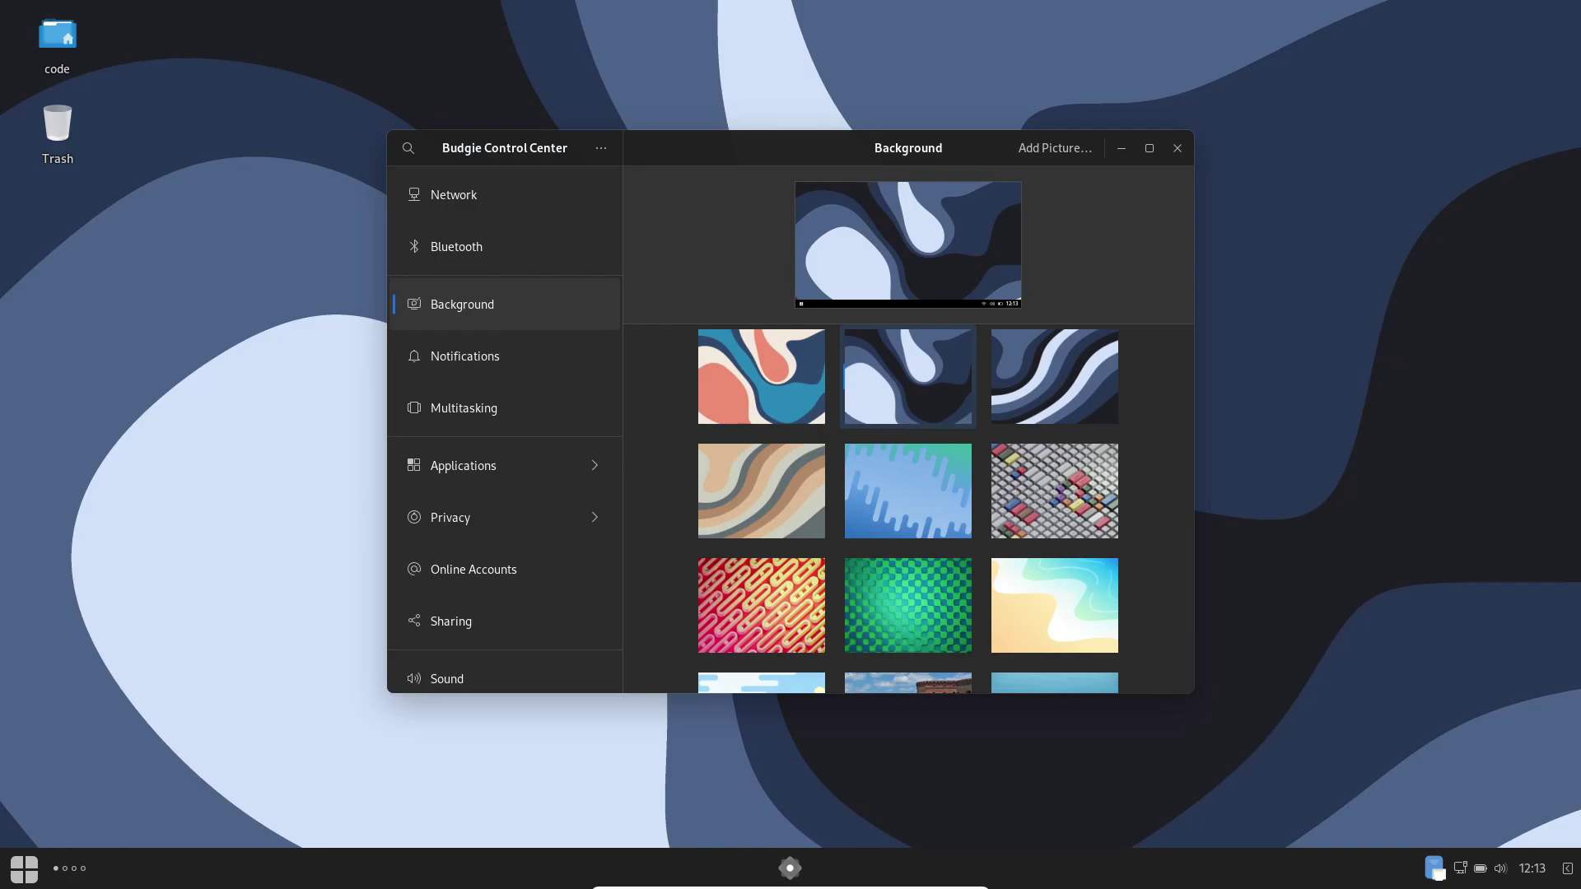
pyautogui.scroll(-3, 908, 509)
pyautogui.click(1055, 508)
# Step: Set the Ultramarine blue hills wallpaper as background and close the settings window
pyautogui.scroll(-3, 908, 509)
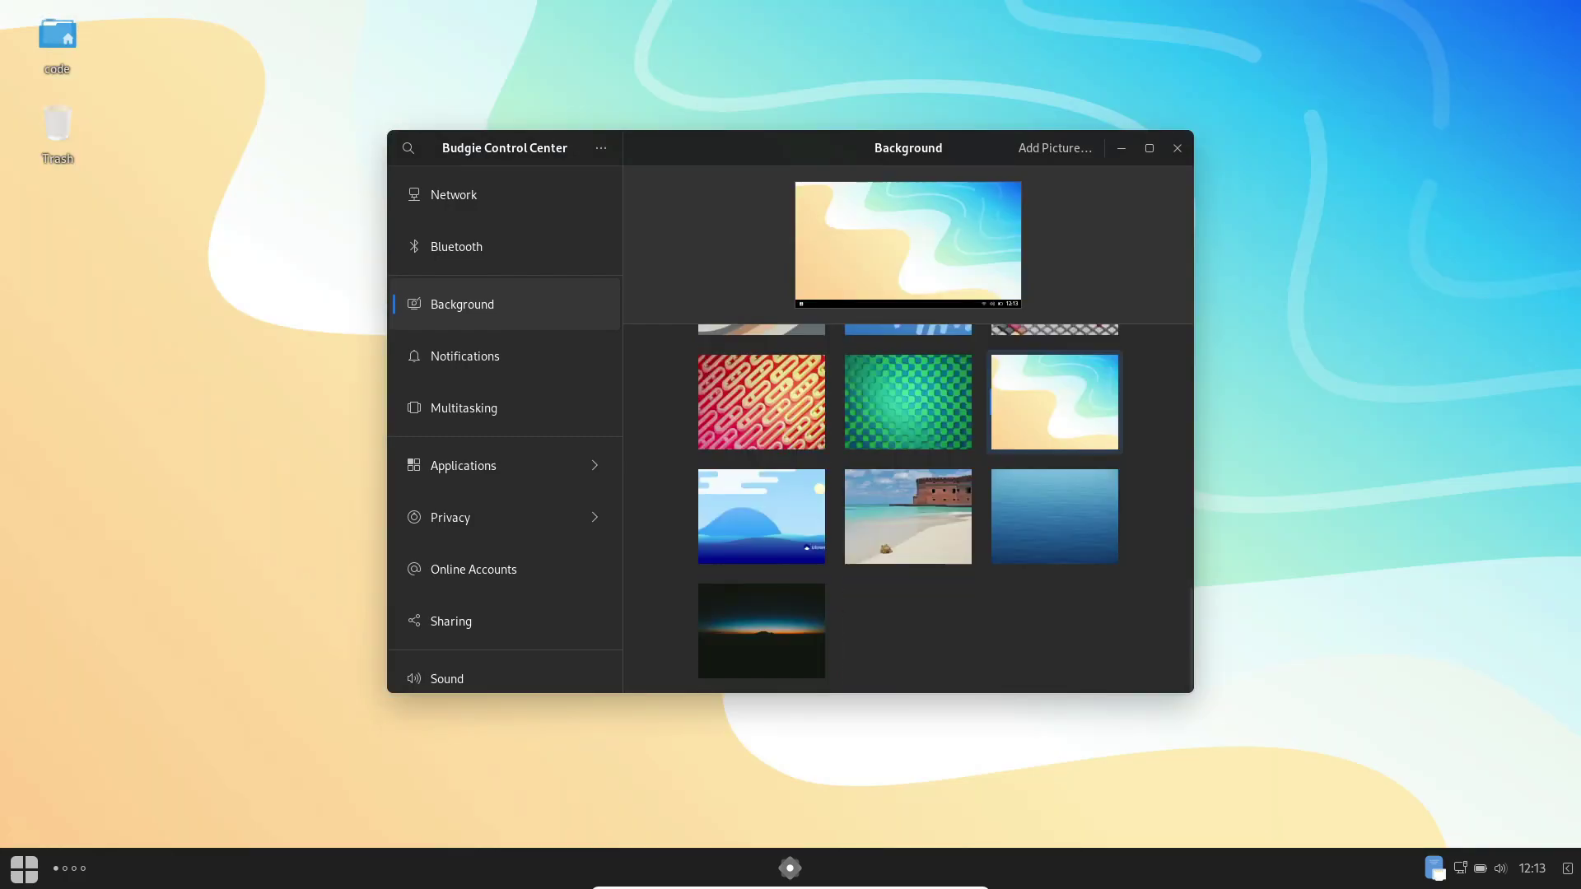
pyautogui.scroll(2, 908, 509)
pyautogui.scroll(-2, 908, 509)
pyautogui.click(761, 516)
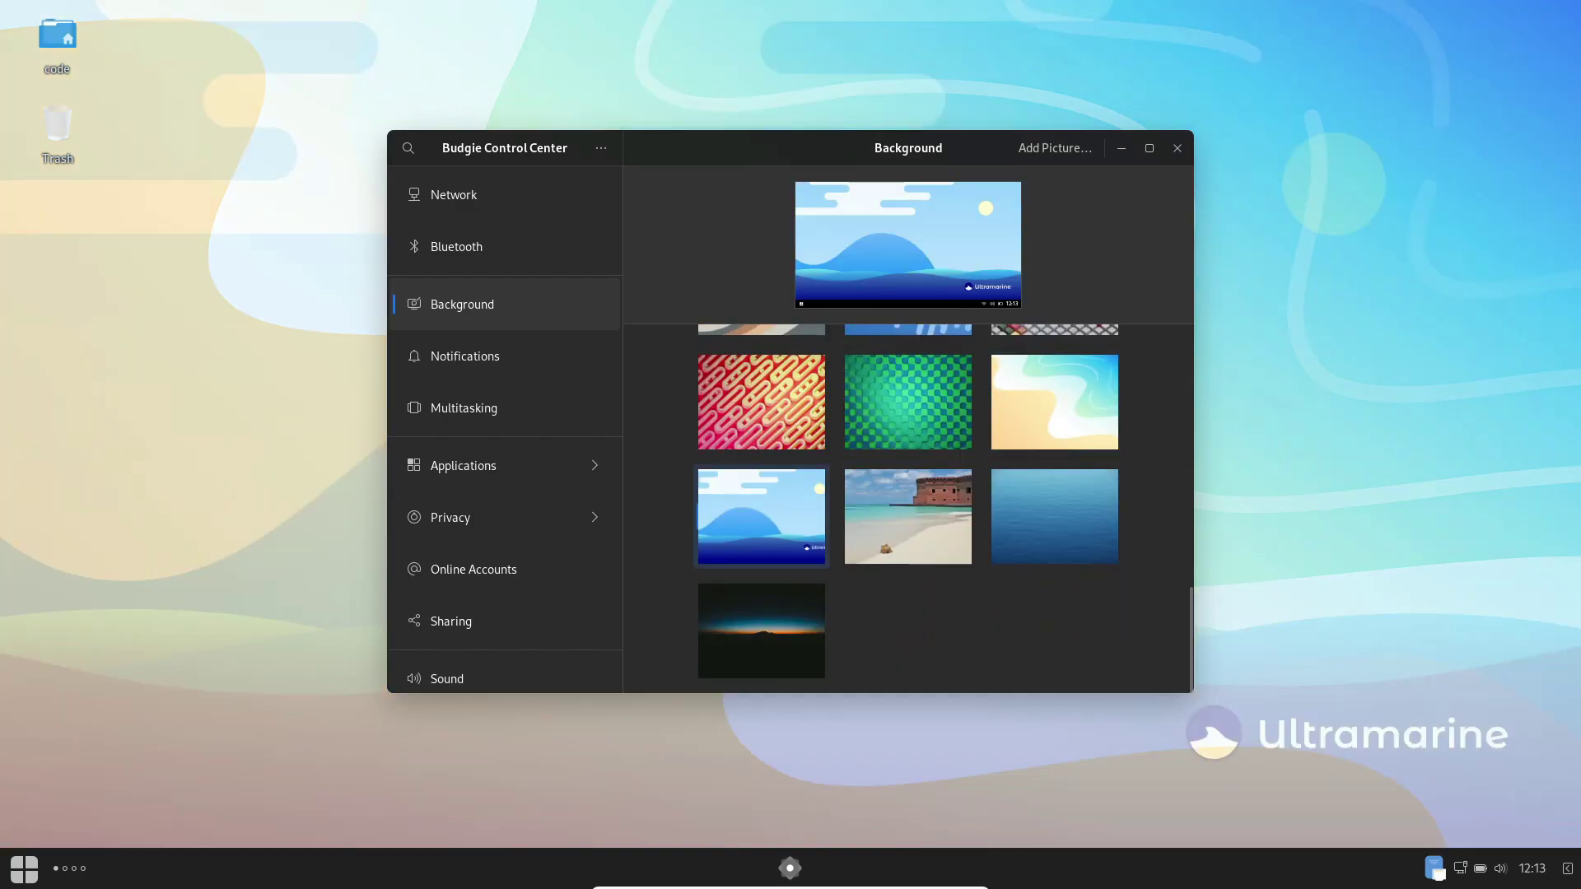
pyautogui.click(1177, 147)
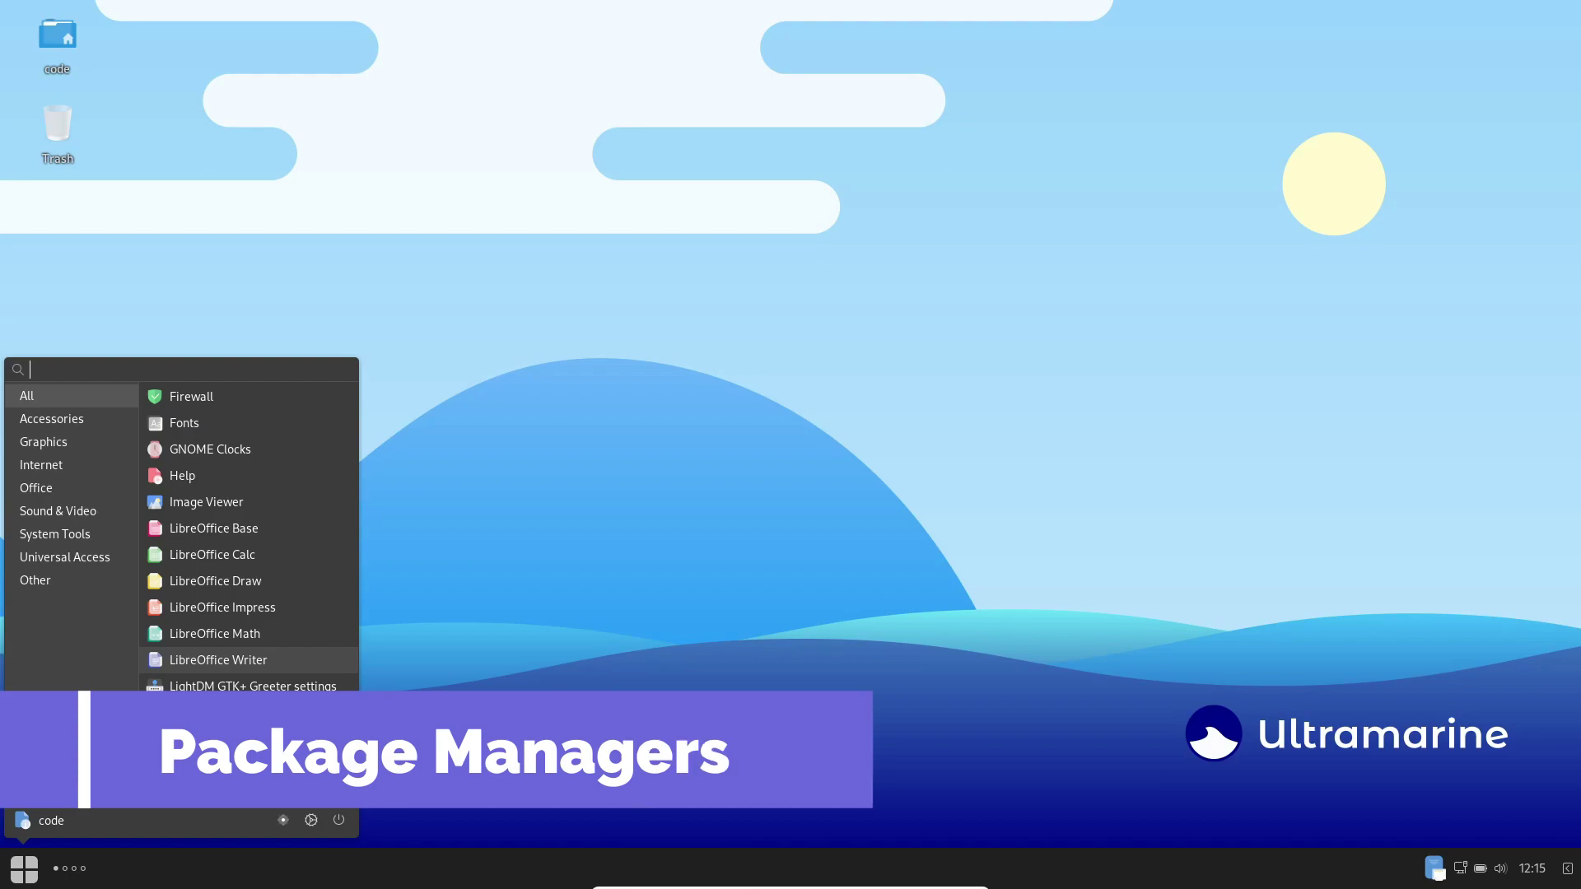
# Step: Launch GNOME Software and look at the Installed and Explore pages
pyautogui.scroll(-5, 247, 667)
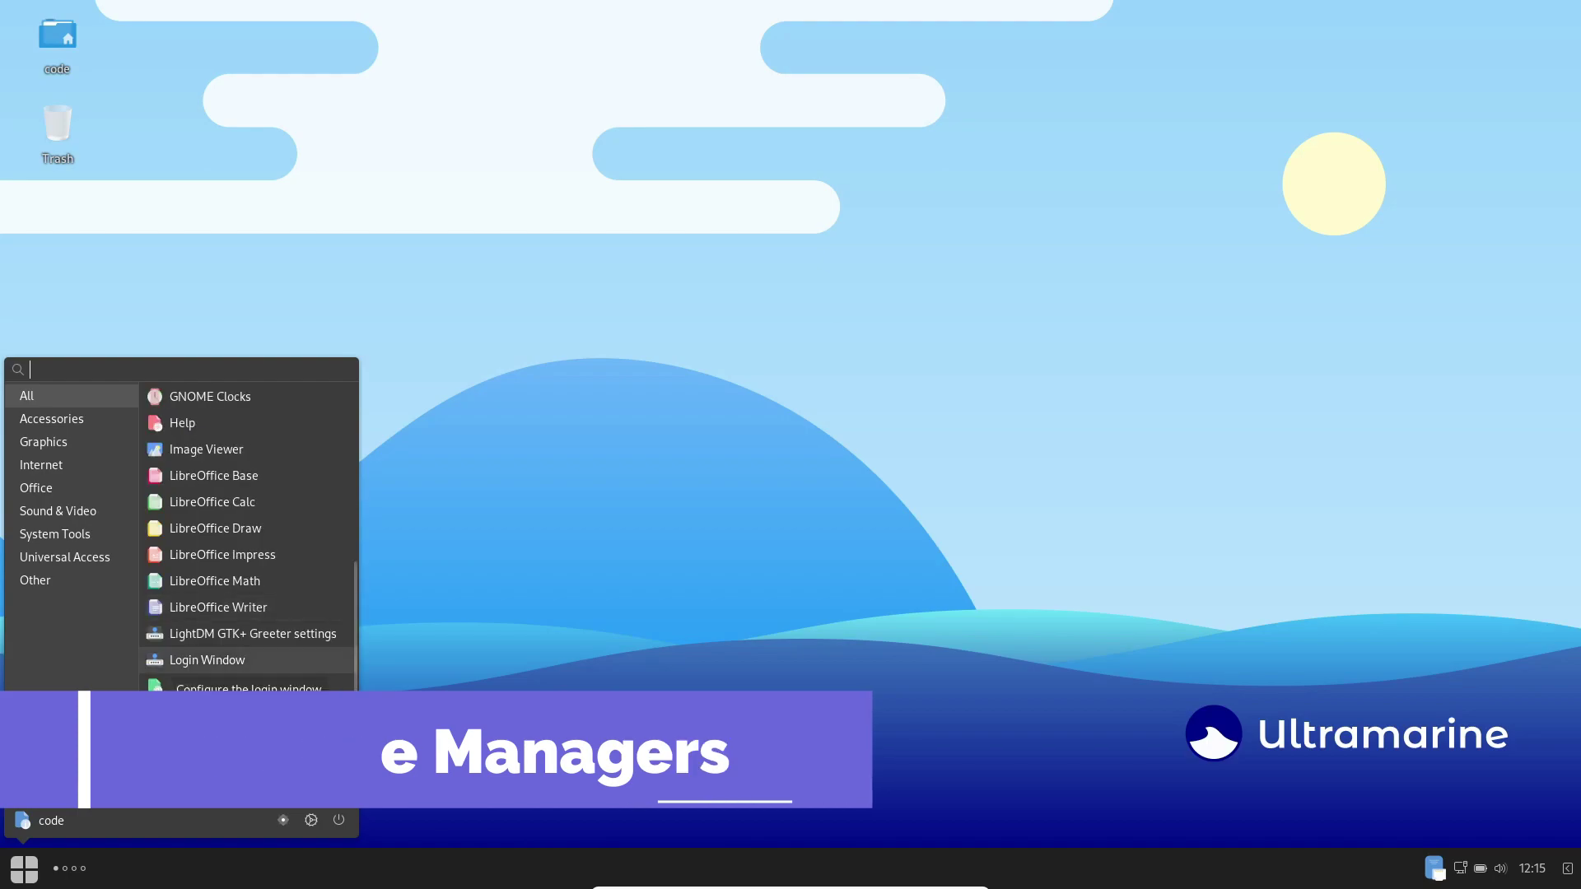
pyautogui.click(194, 687)
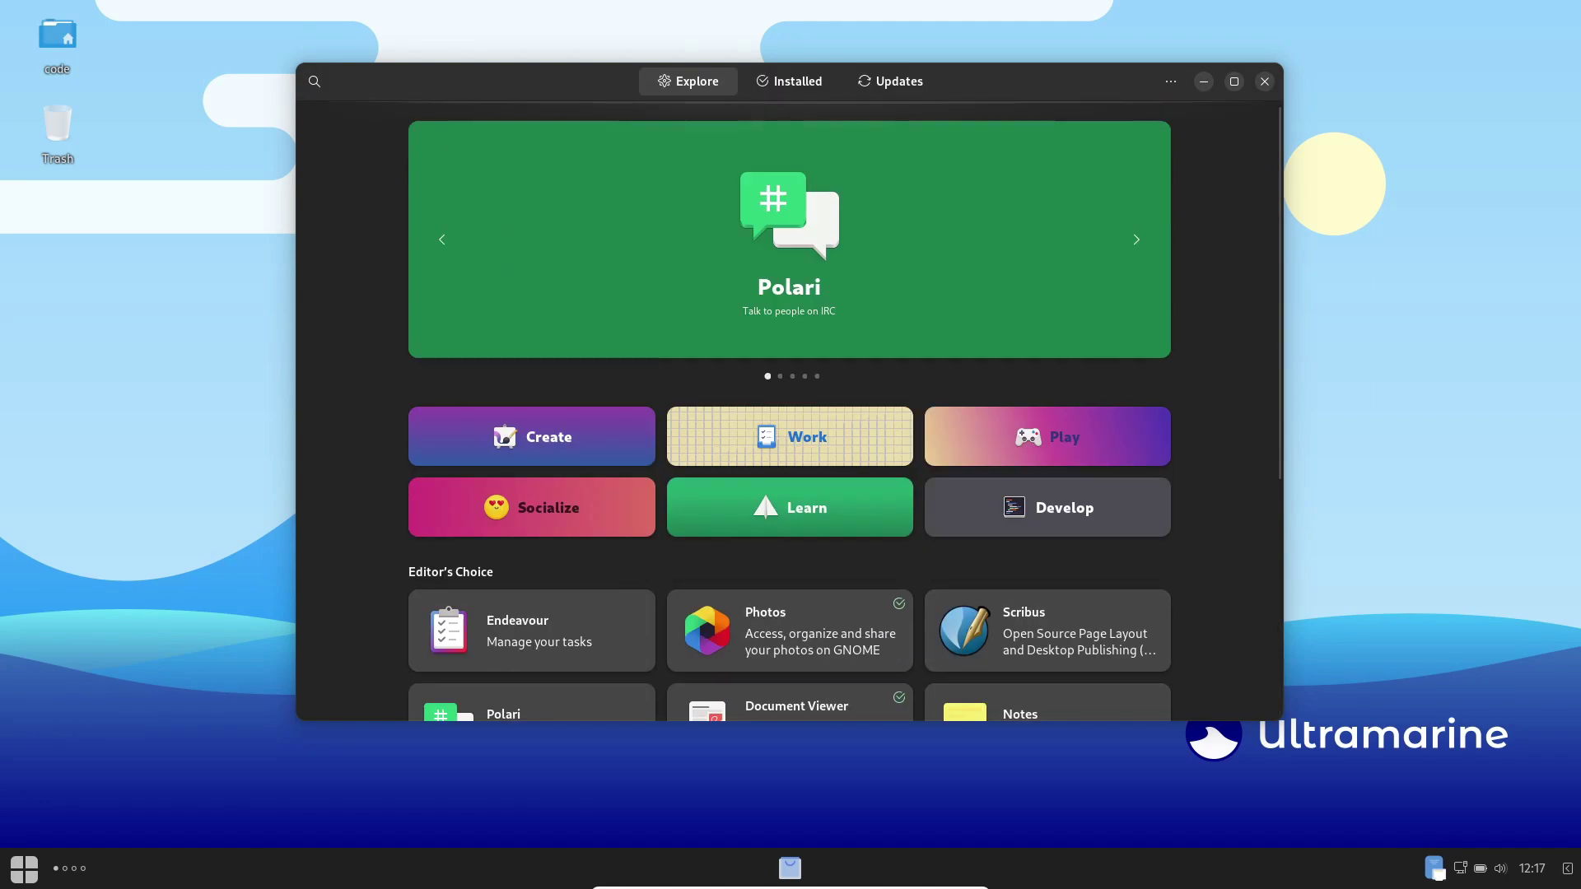
pyautogui.scroll(-5, 789, 396)
pyautogui.click(790, 80)
pyautogui.click(688, 81)
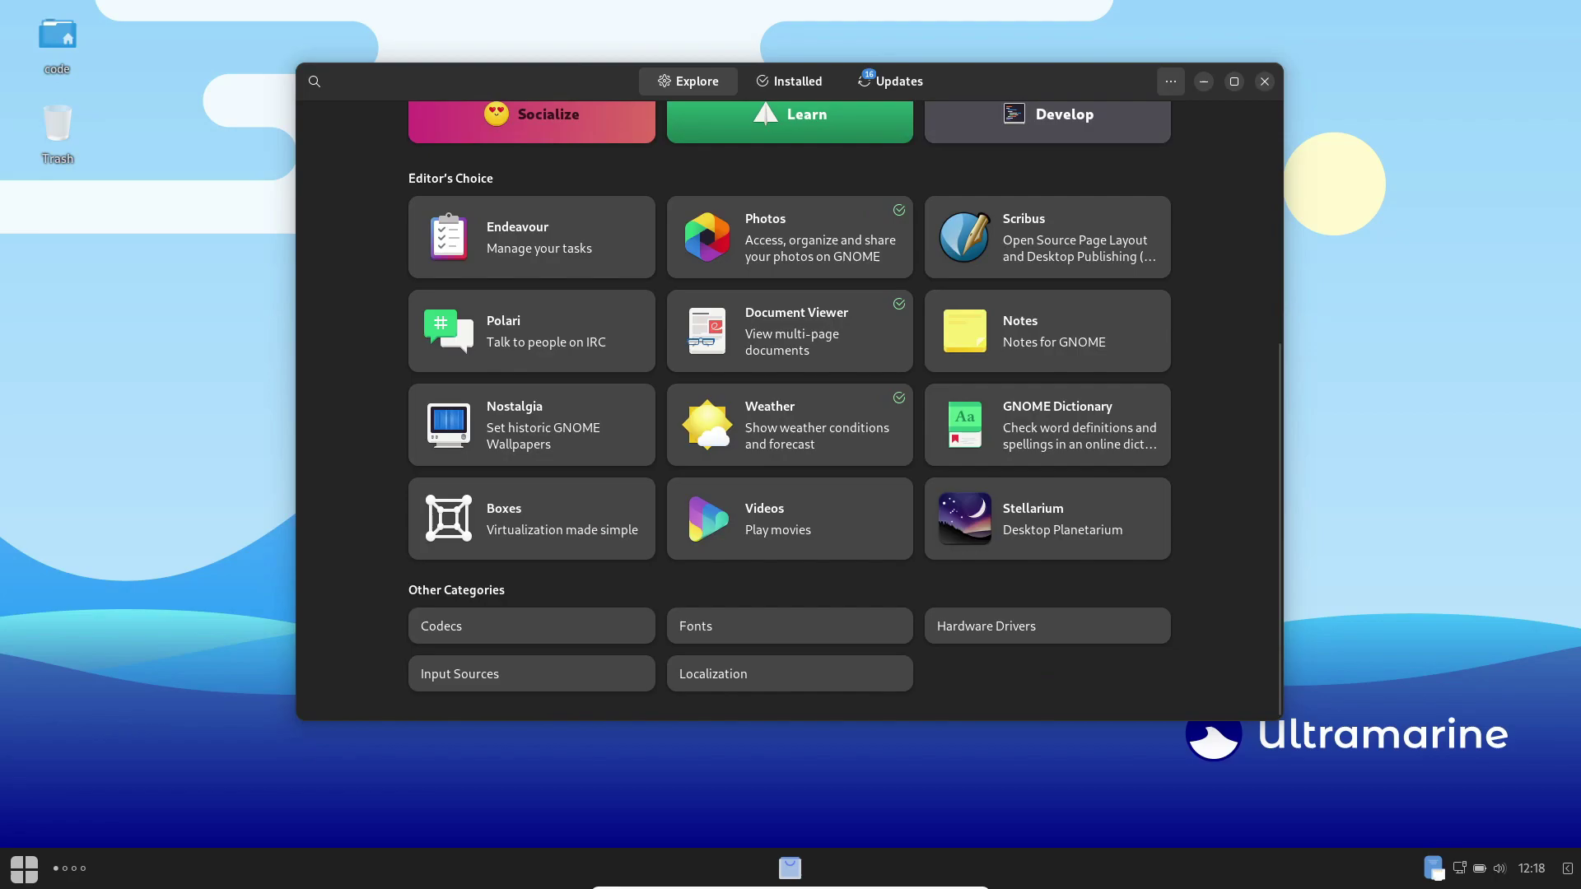
# Step: Enable the Fedora Flatpaks (testing) repository in Software Repositories, authorizing with the account password
pyautogui.click(1170, 81)
pyautogui.click(1153, 119)
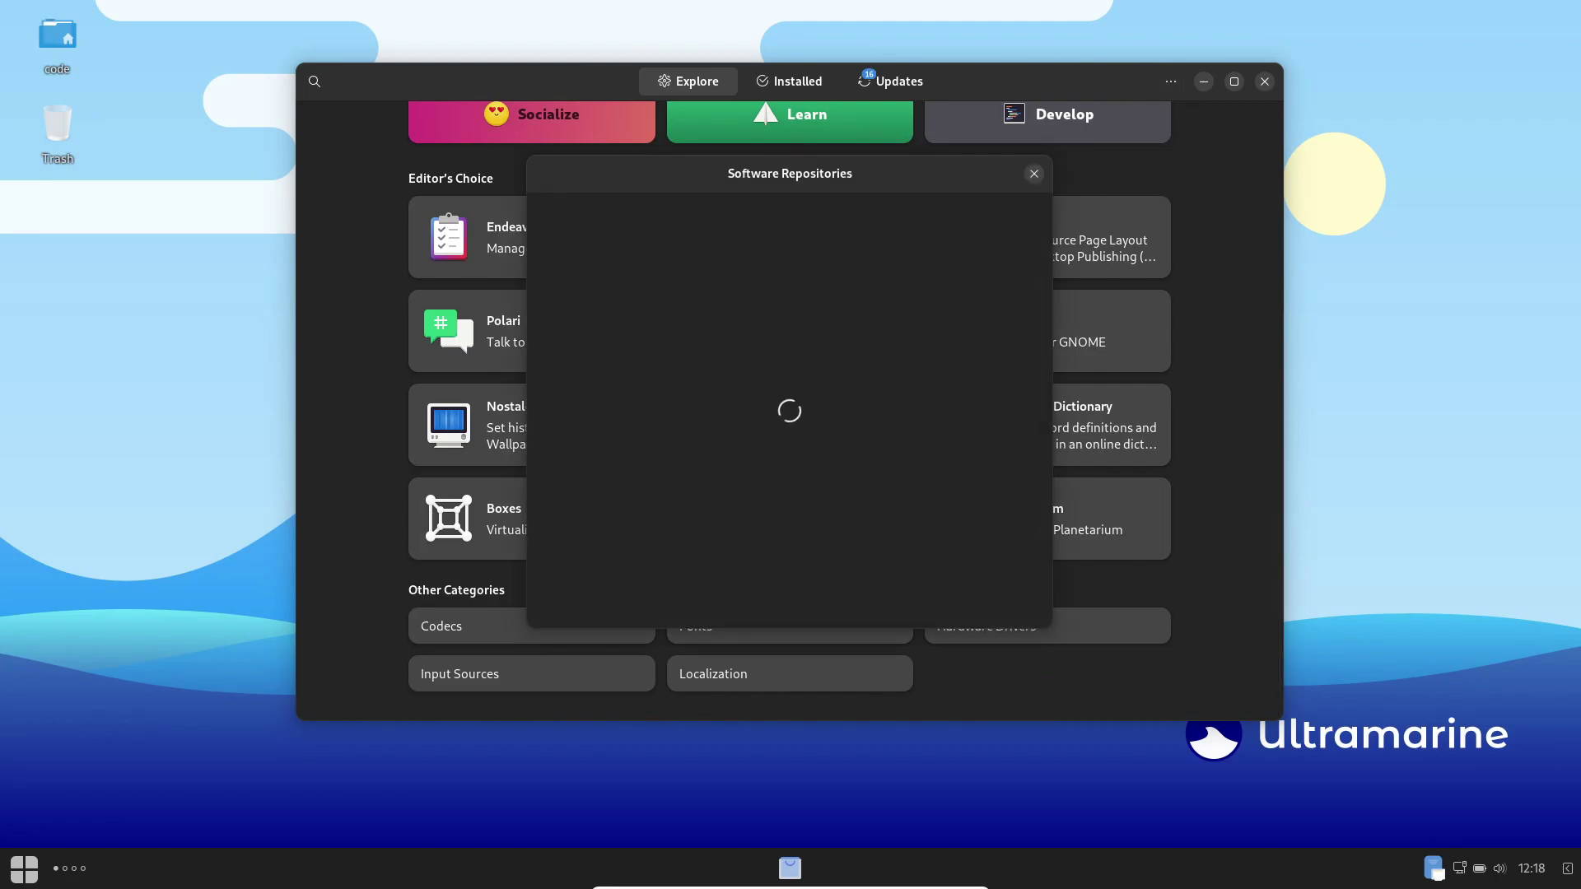
pyautogui.scroll(-10, 789, 411)
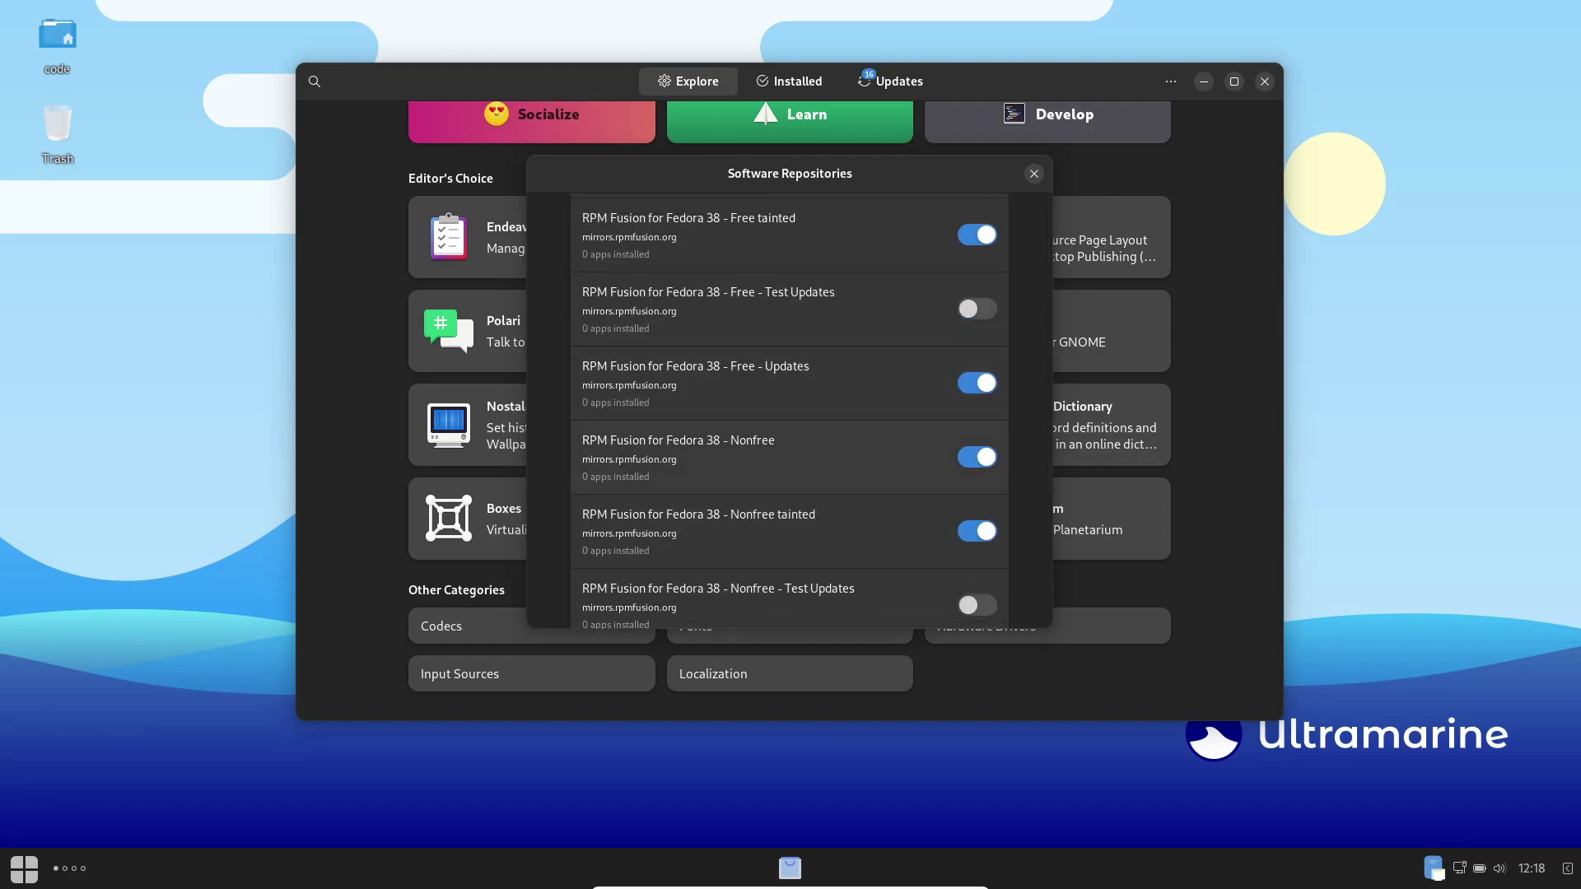
pyautogui.scroll(-3, 789, 411)
pyautogui.scroll(10, 789, 411)
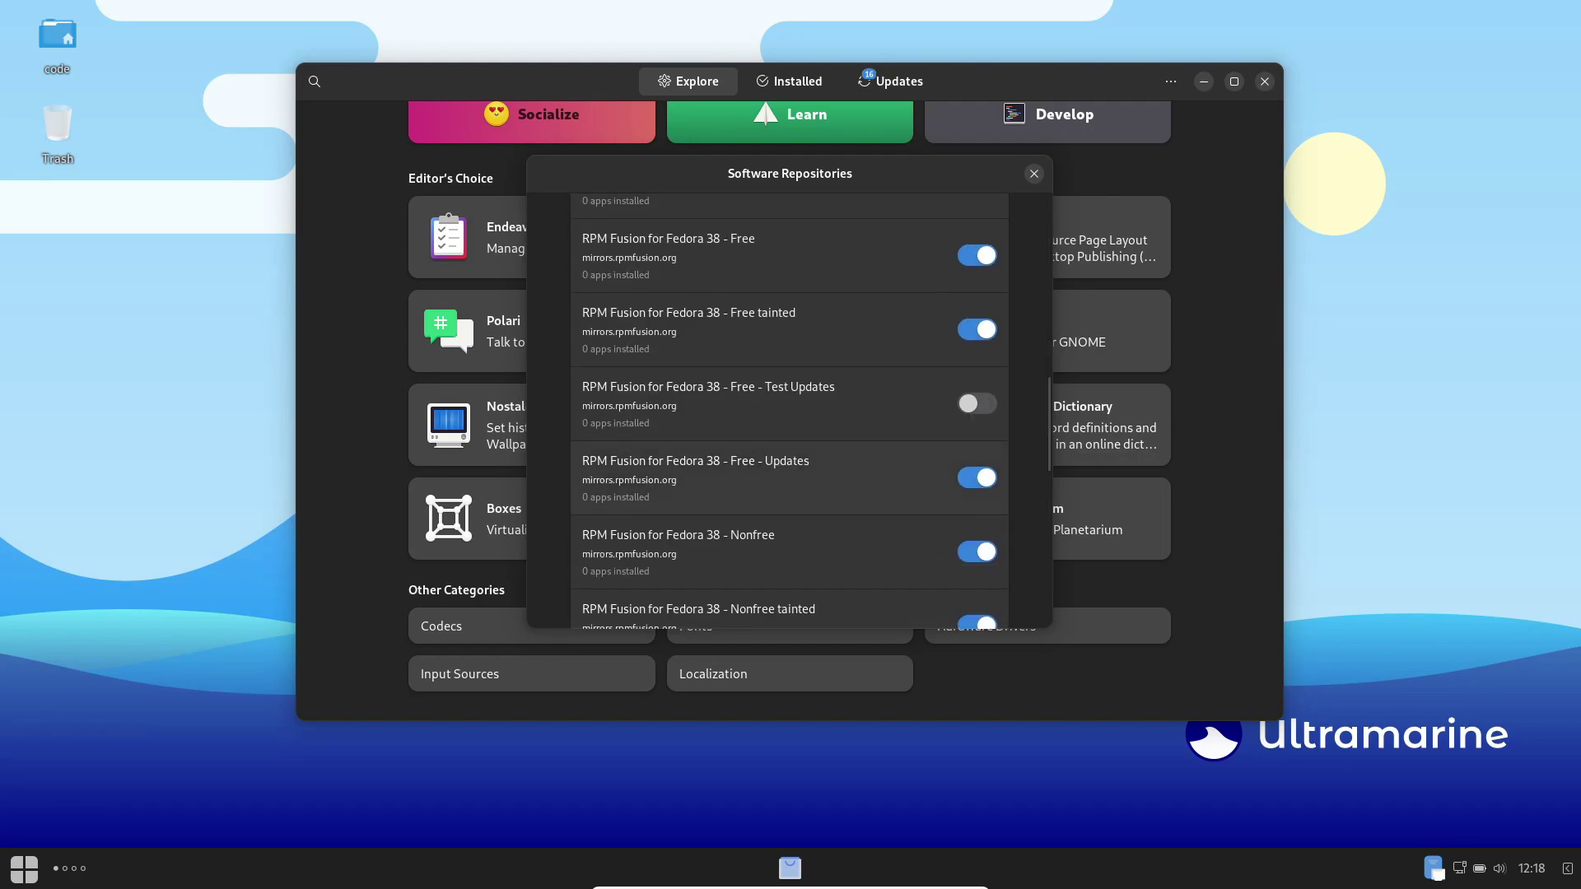
pyautogui.scroll(3, 789, 412)
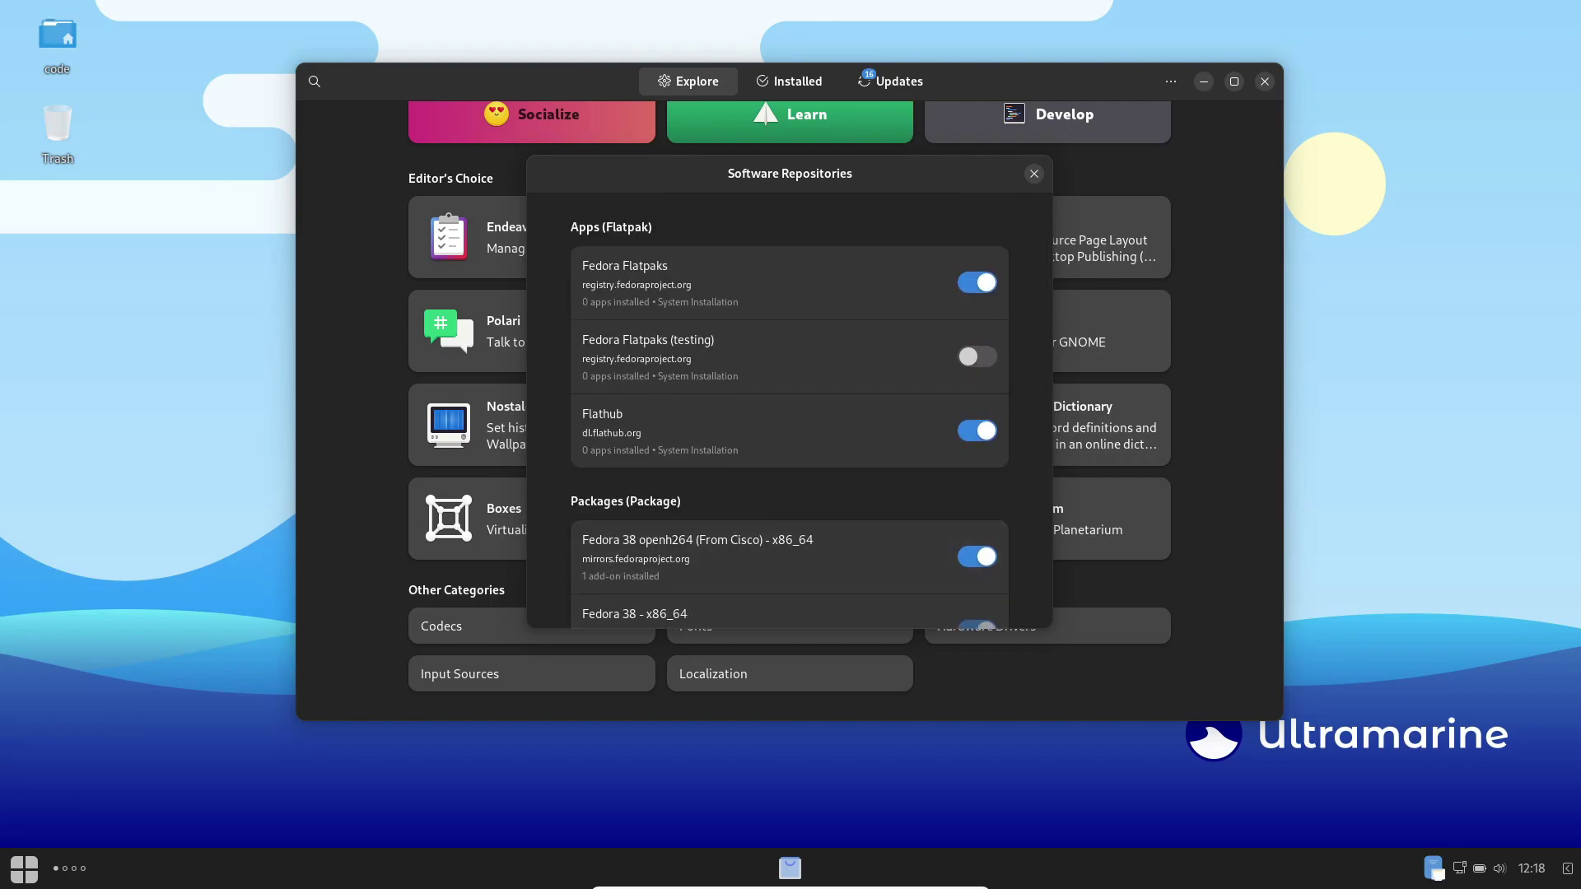
pyautogui.click(977, 357)
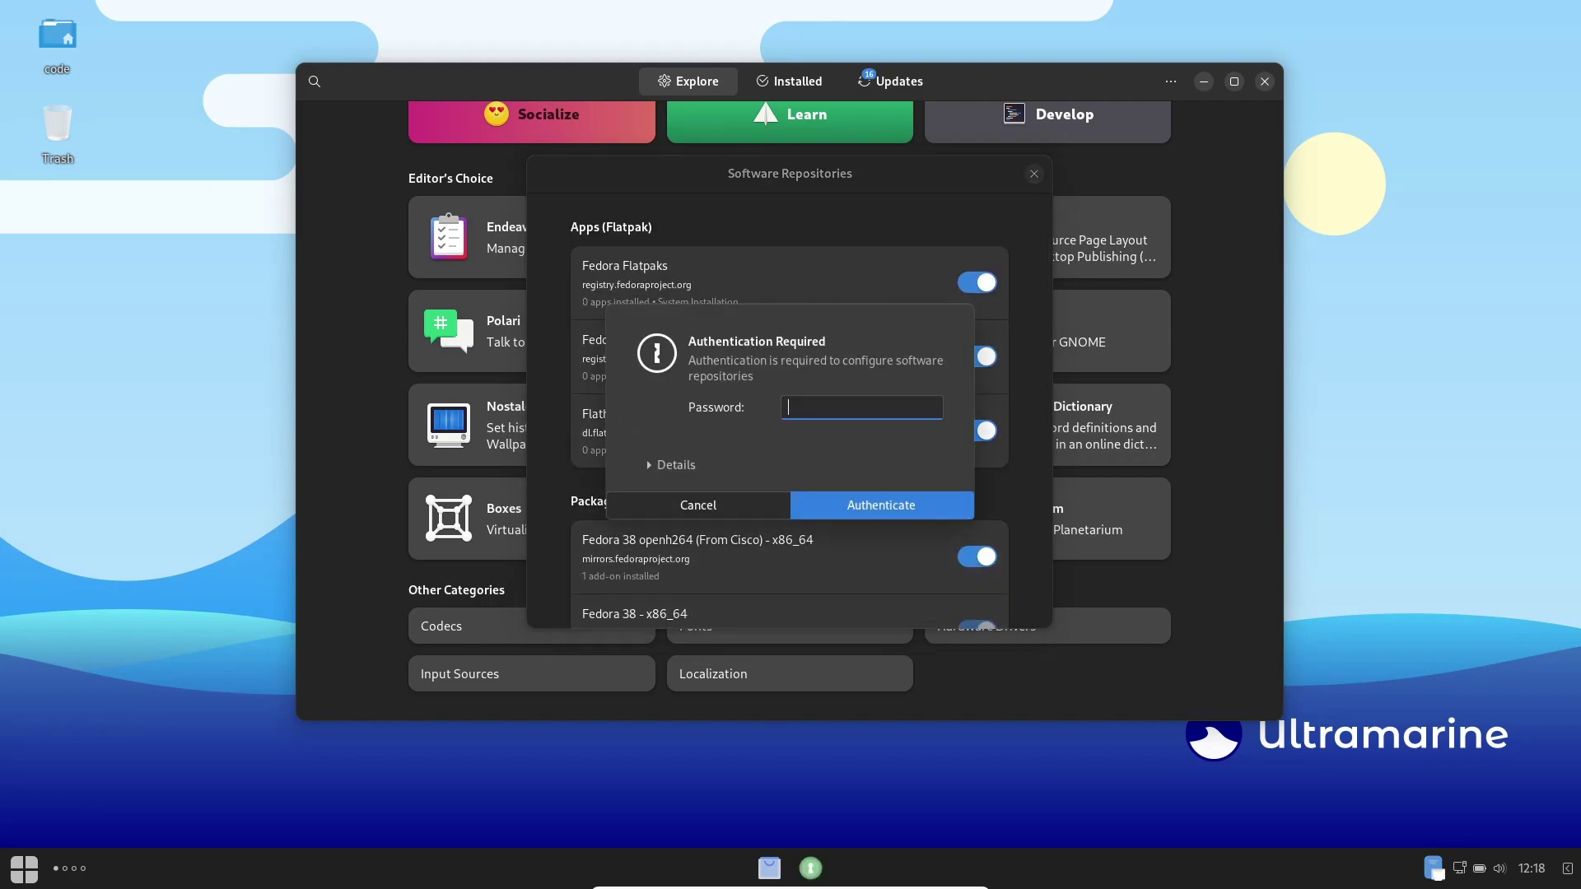
pyautogui.press('Return')
pyautogui.scroll(-10, 789, 412)
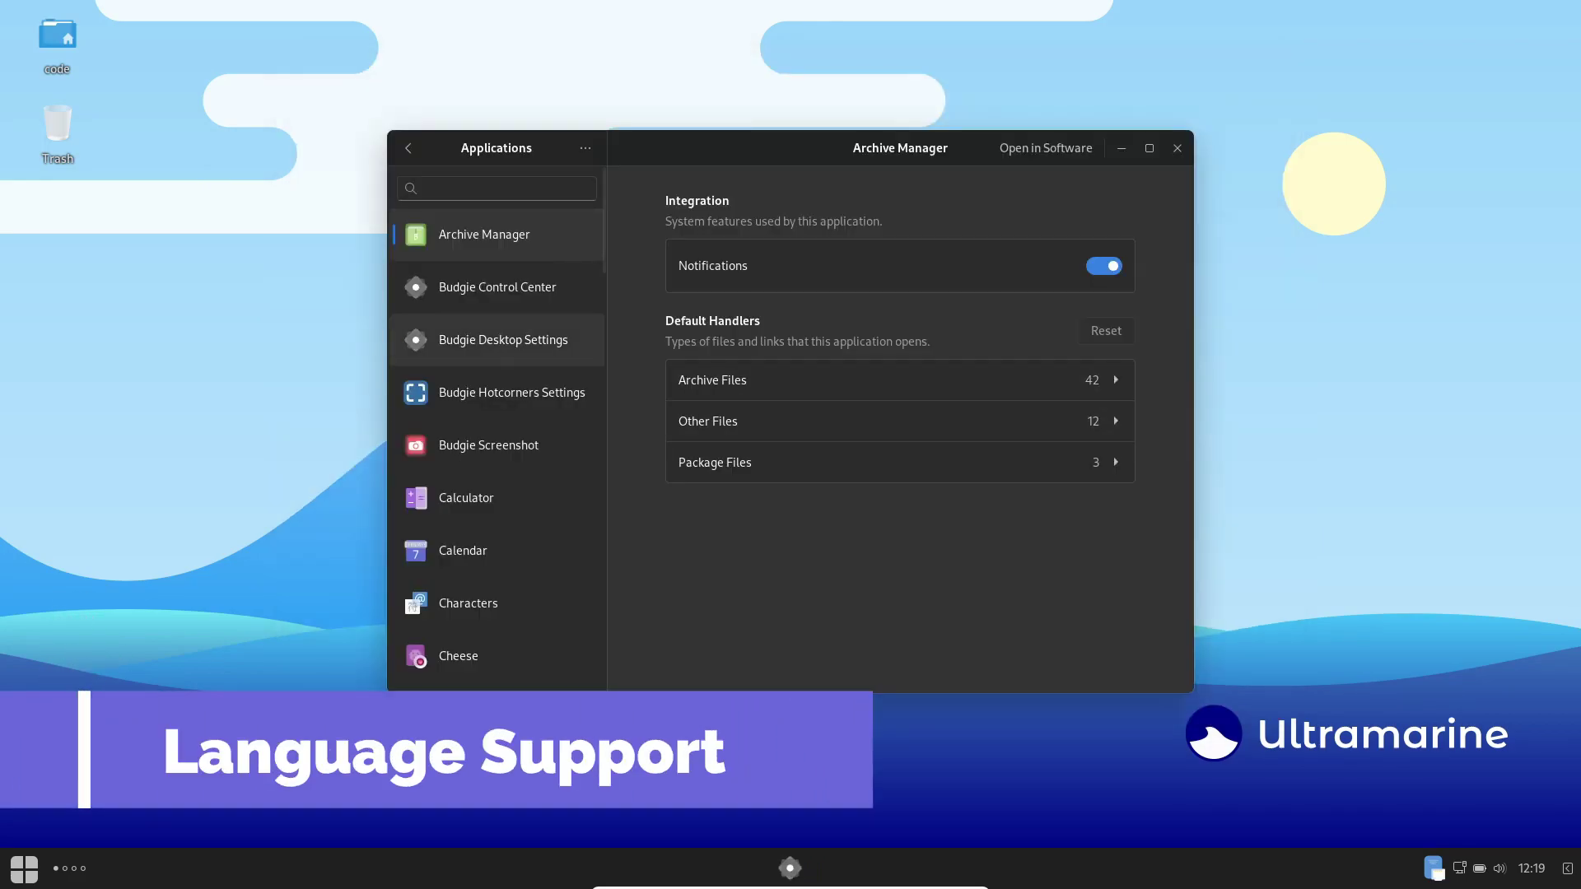
pyautogui.hotkey('alt', 'Left')
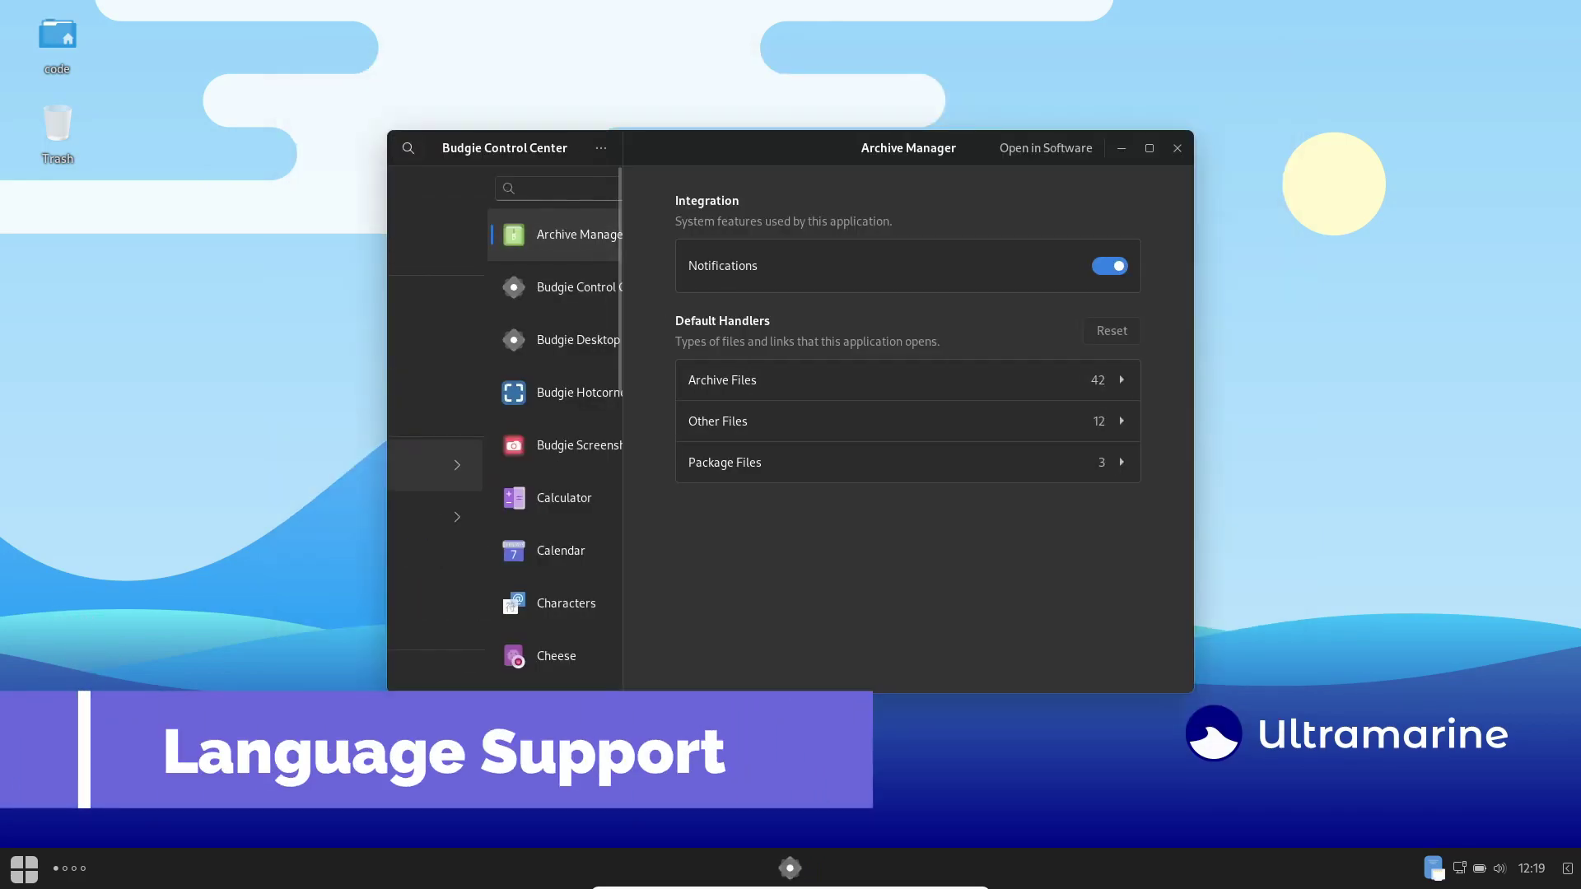
pyautogui.scroll(-5, 504, 428)
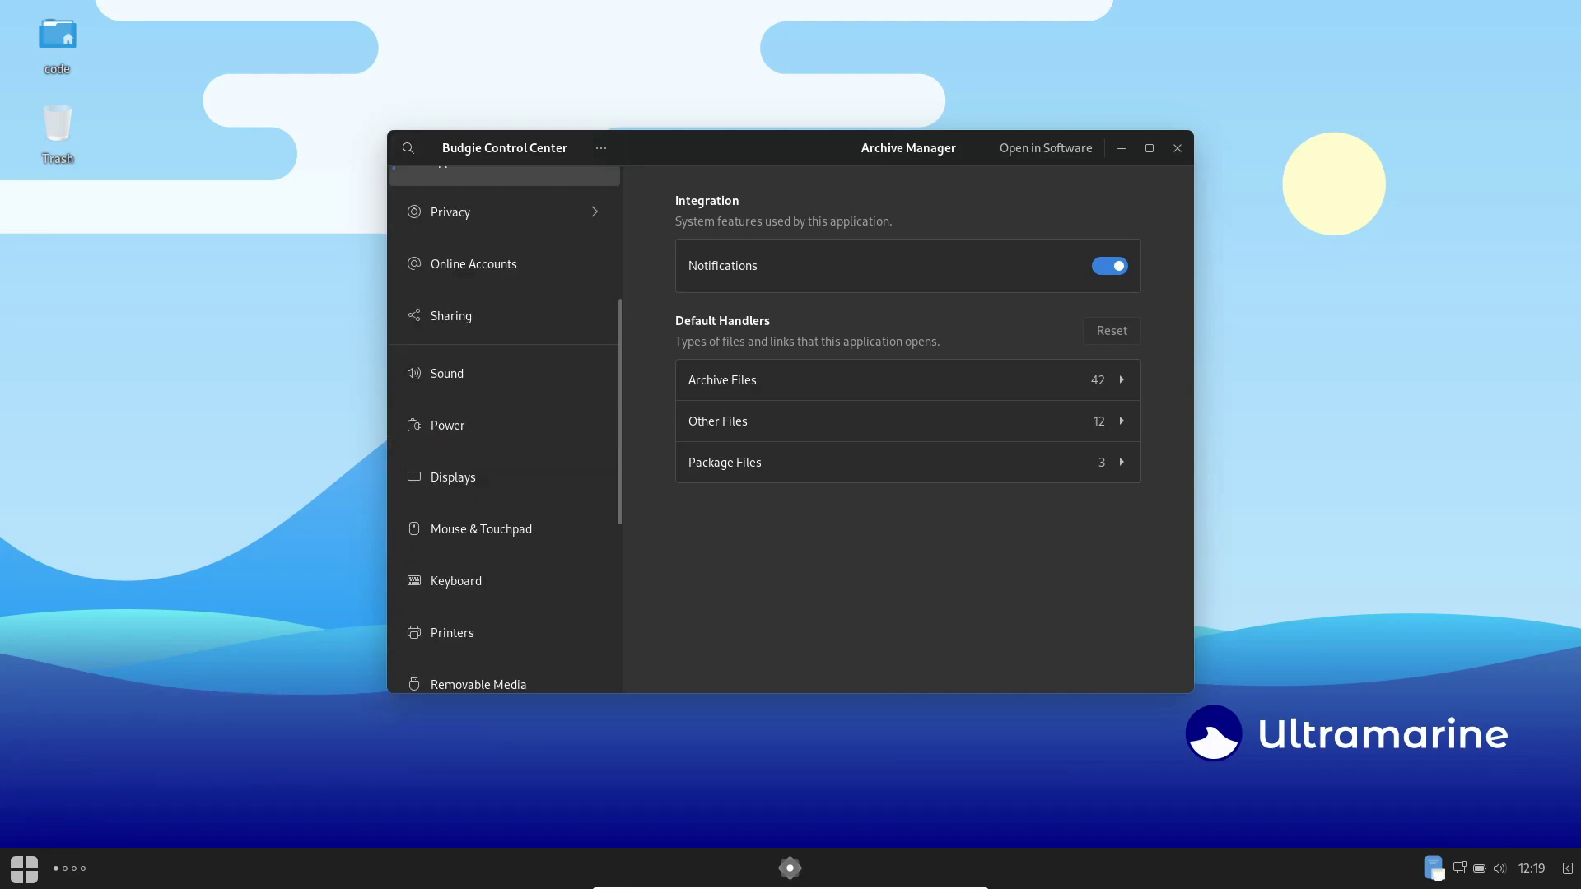
pyautogui.click(456, 580)
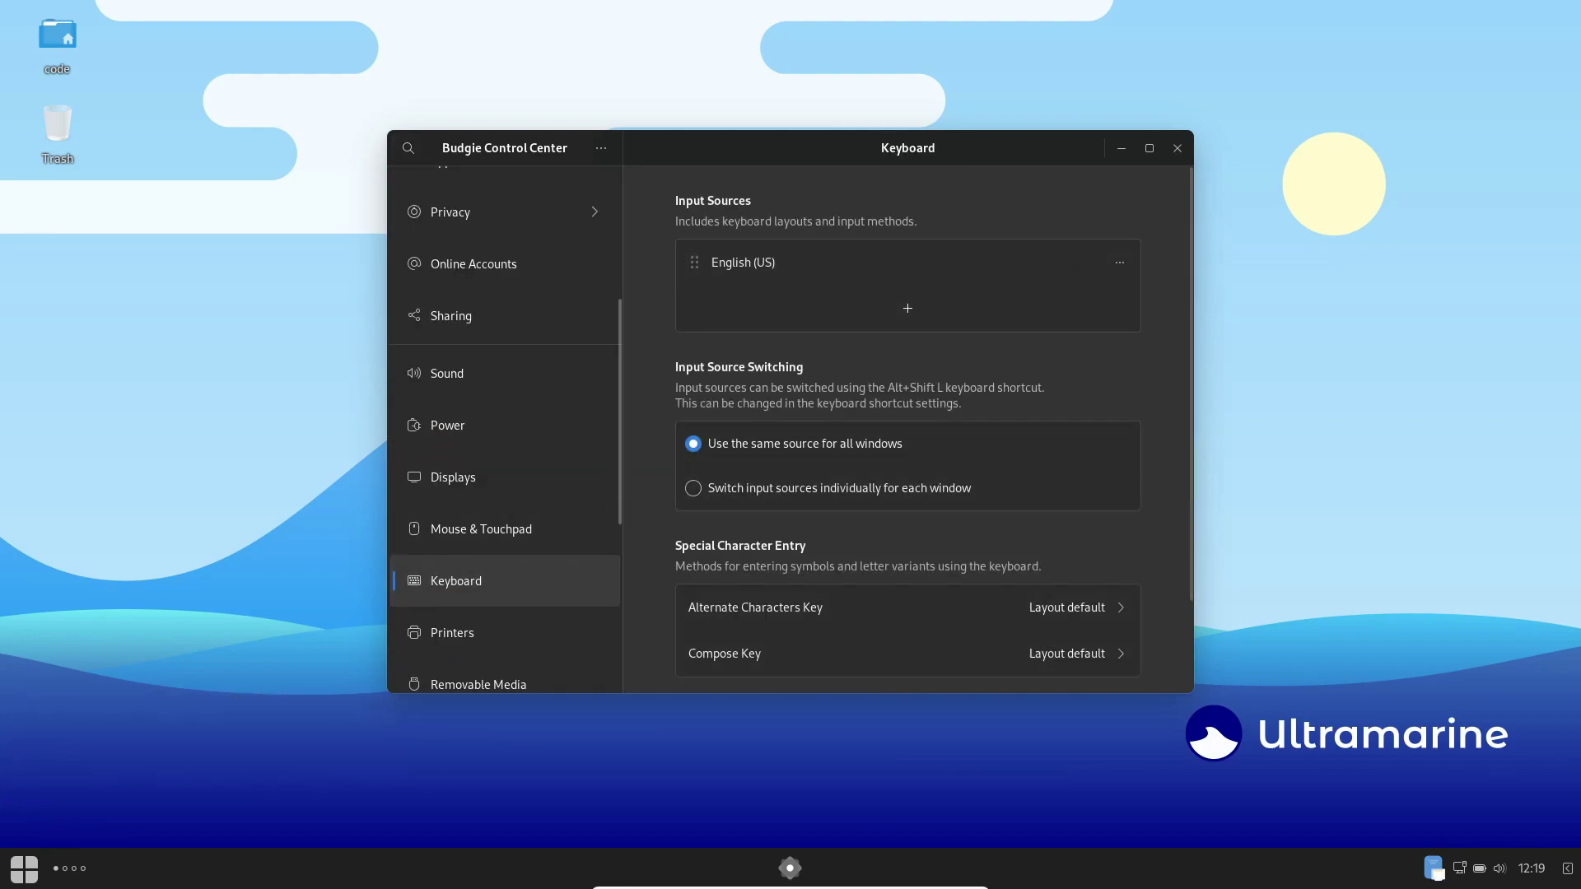
pyautogui.click(908, 308)
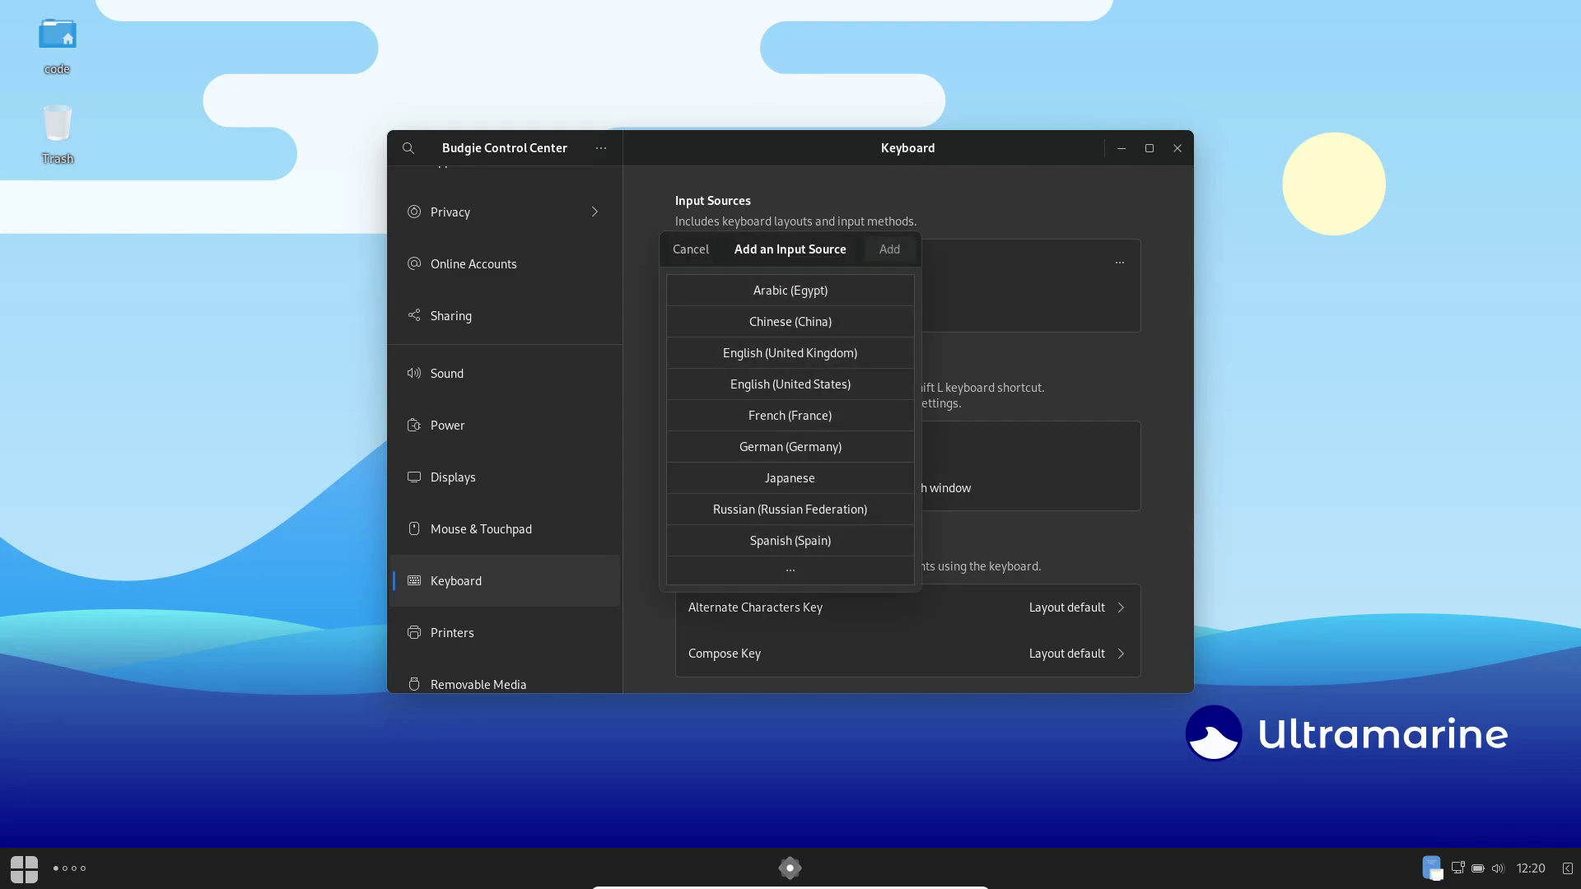
pyautogui.click(690, 248)
pyautogui.scroll(-3, 907, 428)
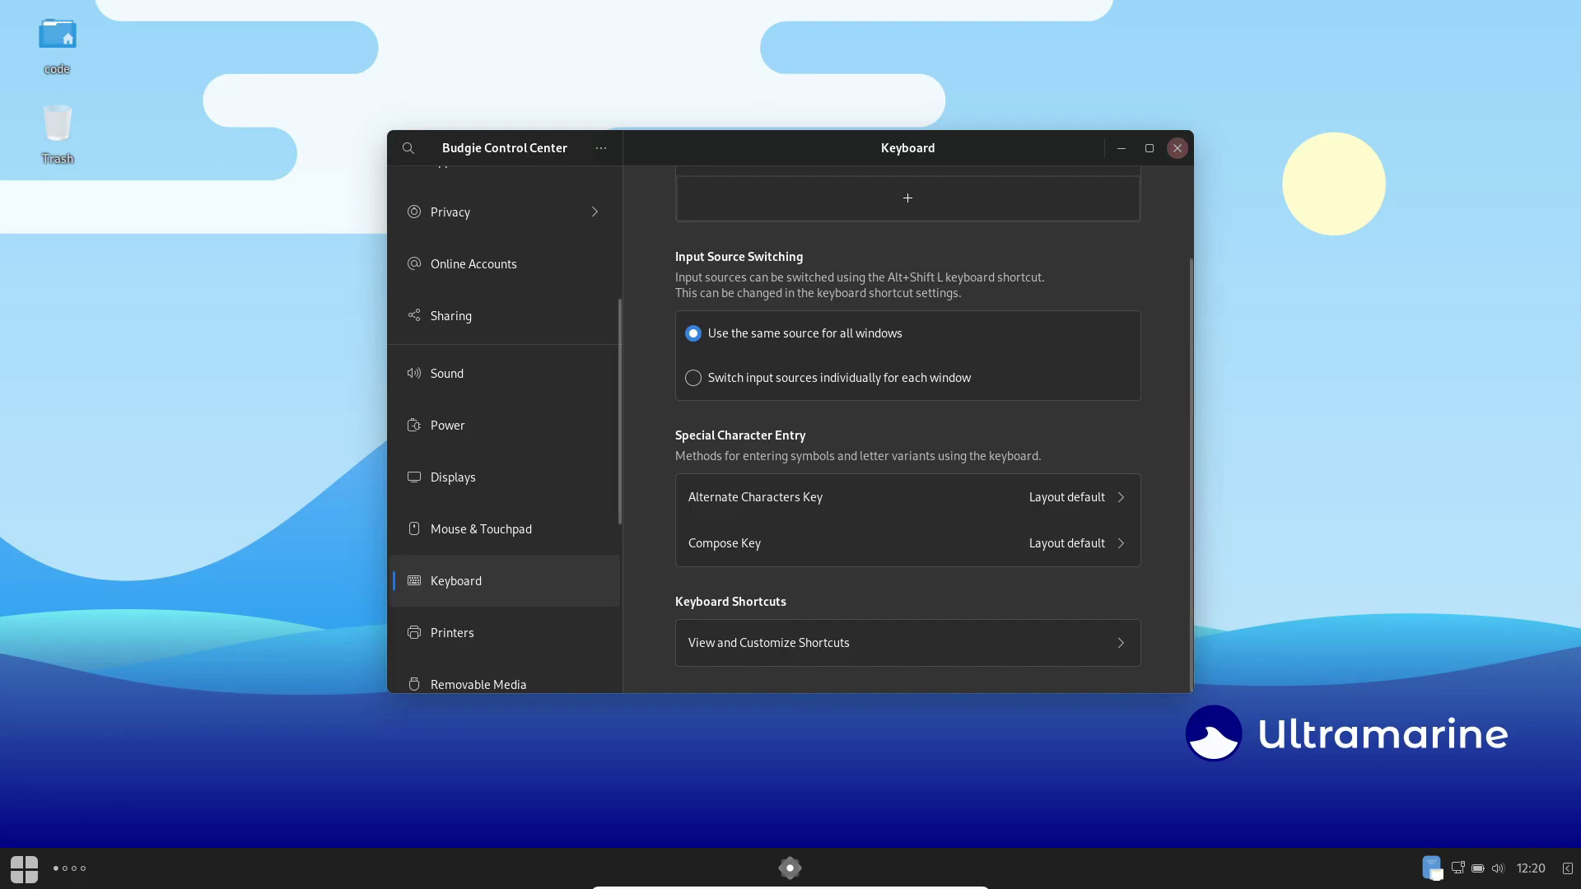
pyautogui.click(1178, 148)
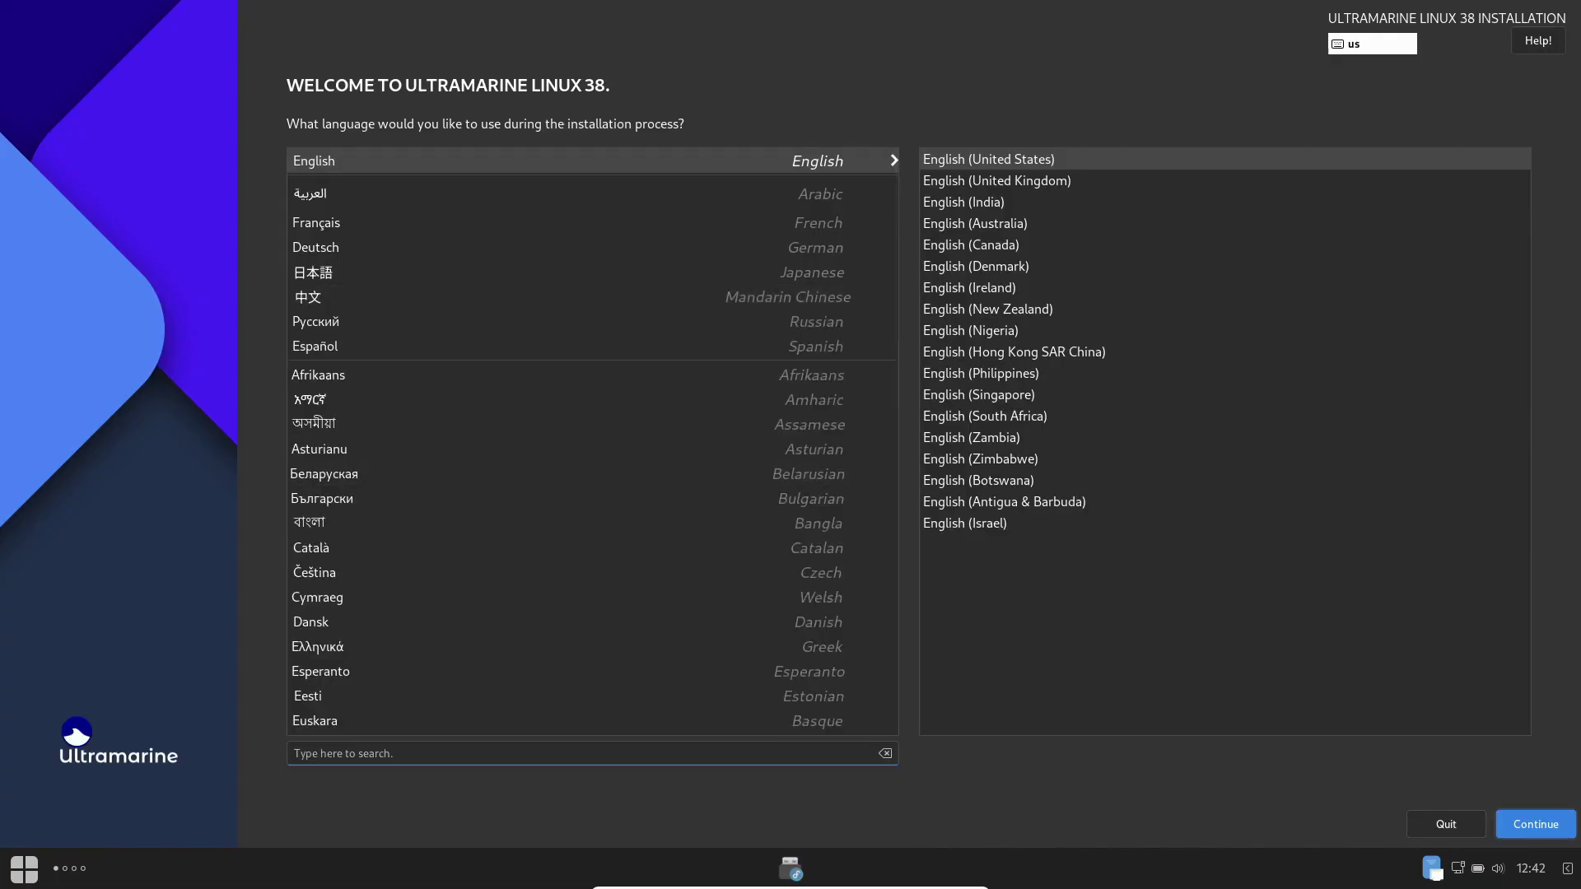
# Step: Keep the default language and accept automatic partitioning on the 50 GiB disk
pyautogui.press('Return')
pyautogui.hotkey('alt', 'd')
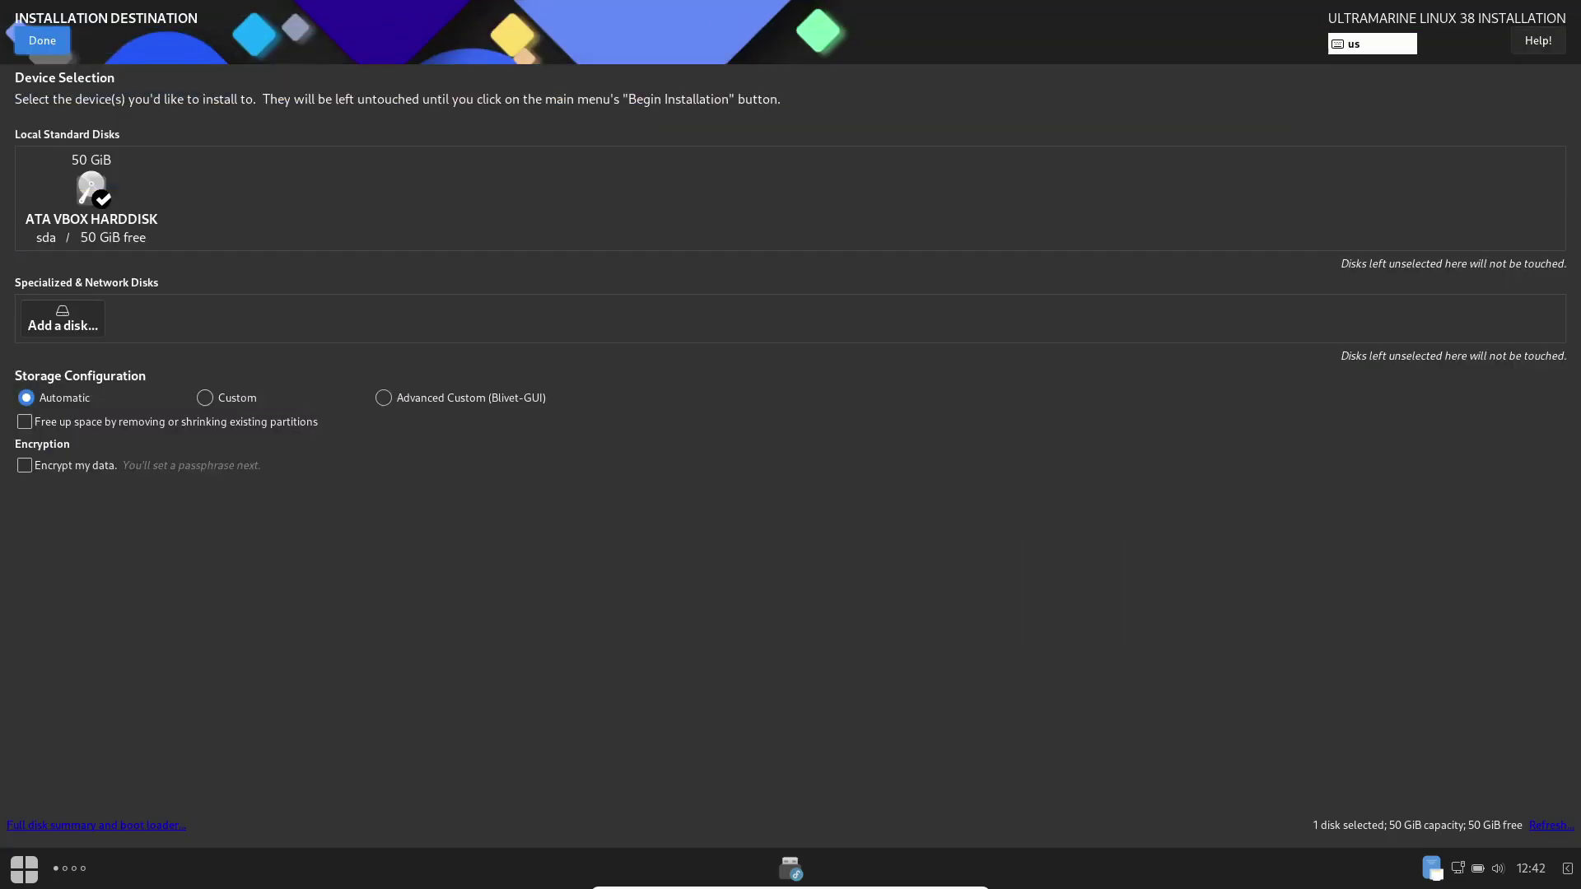
pyautogui.hotkey('alt', 'd')
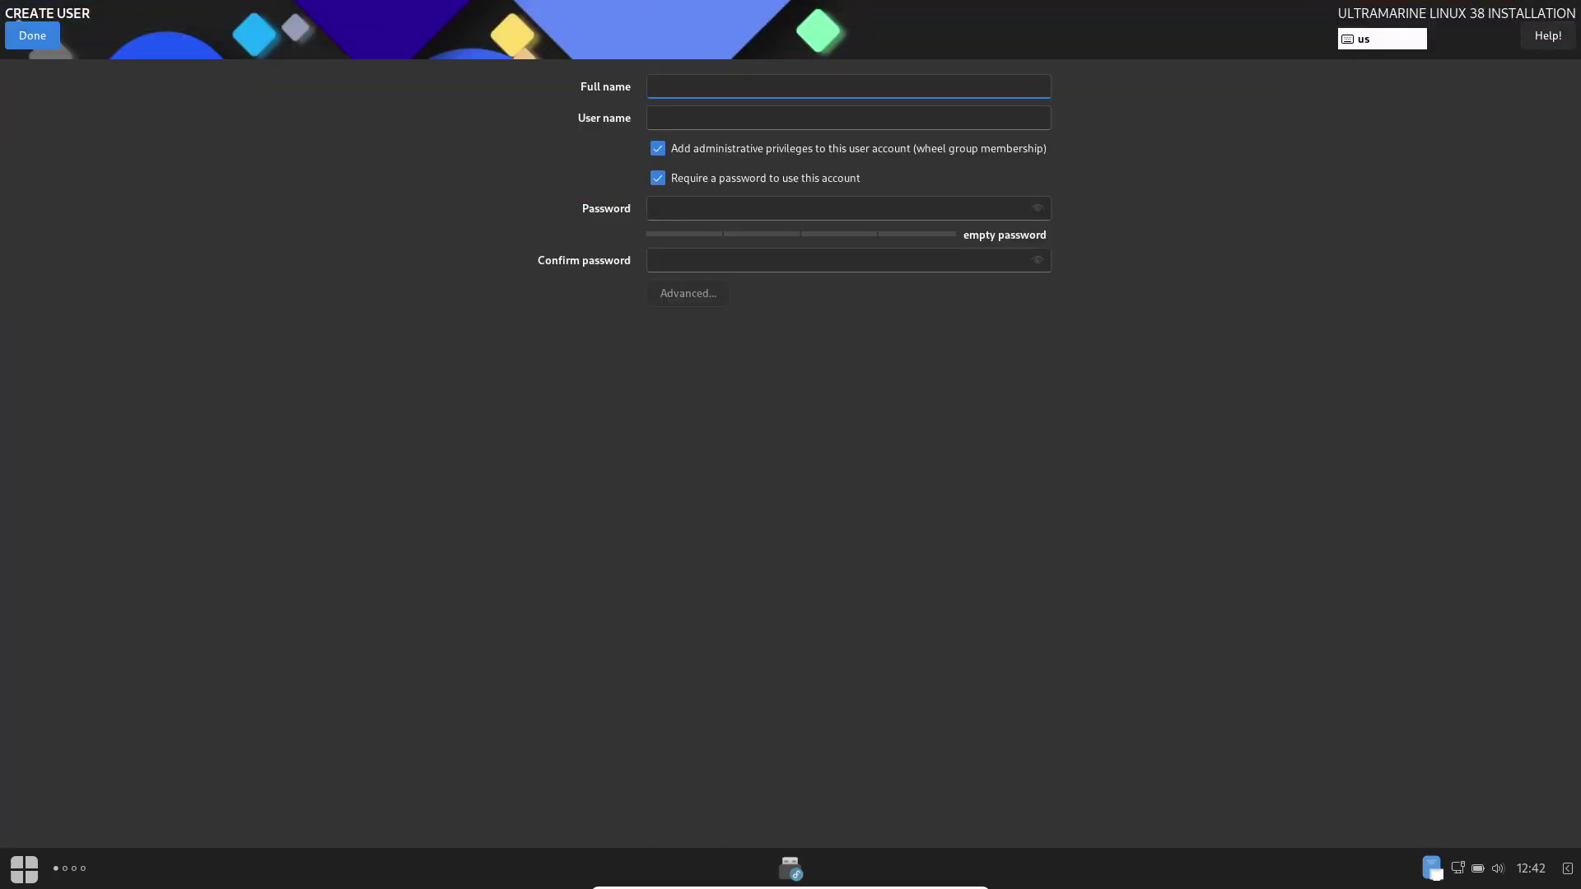
# Step: Enter the user's full name, type and confirm a password, then try to finish user creation
pyautogui.write('code')
pyautogui.press('Tab')
pyautogui.press('Tab')
pyautogui.press('Tab')
pyautogui.press('Tab')
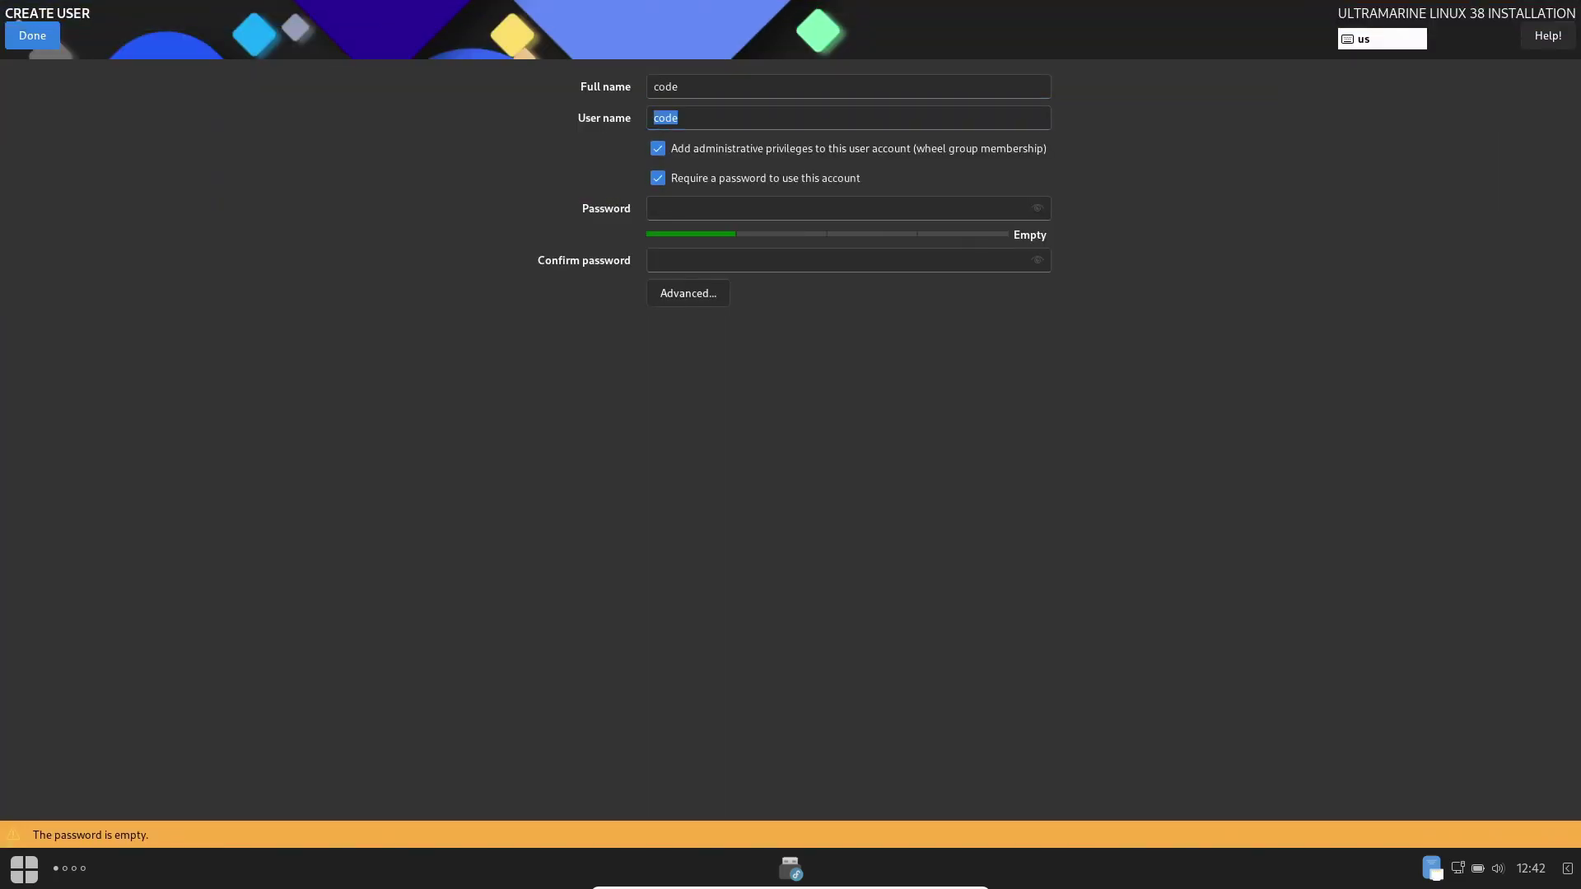
pyautogui.write('12345')
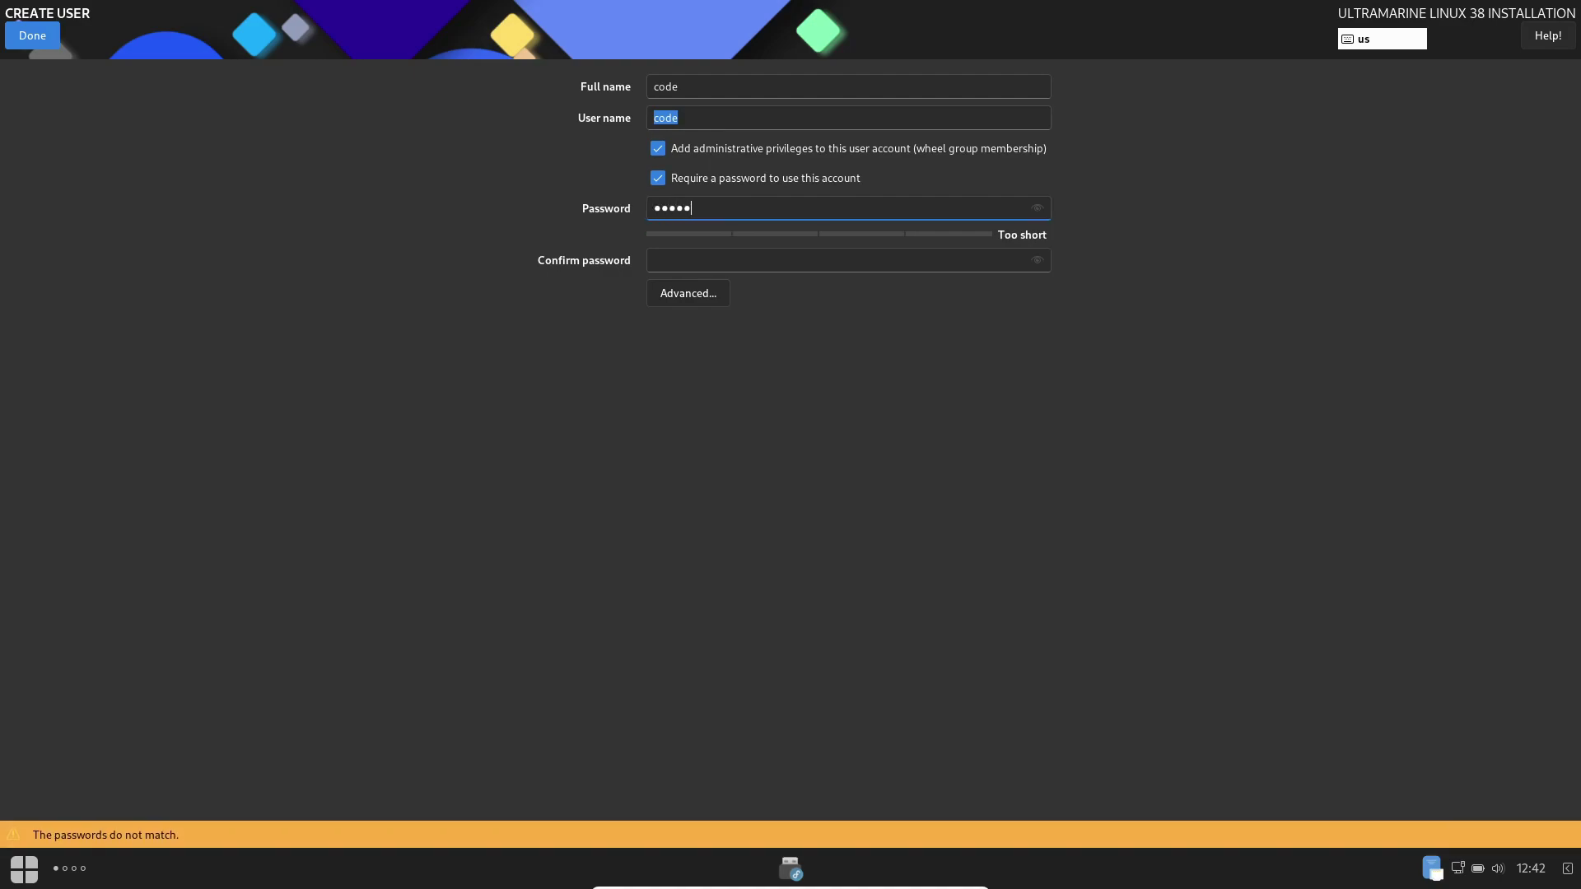
pyautogui.press('Tab')
pyautogui.write('12345')
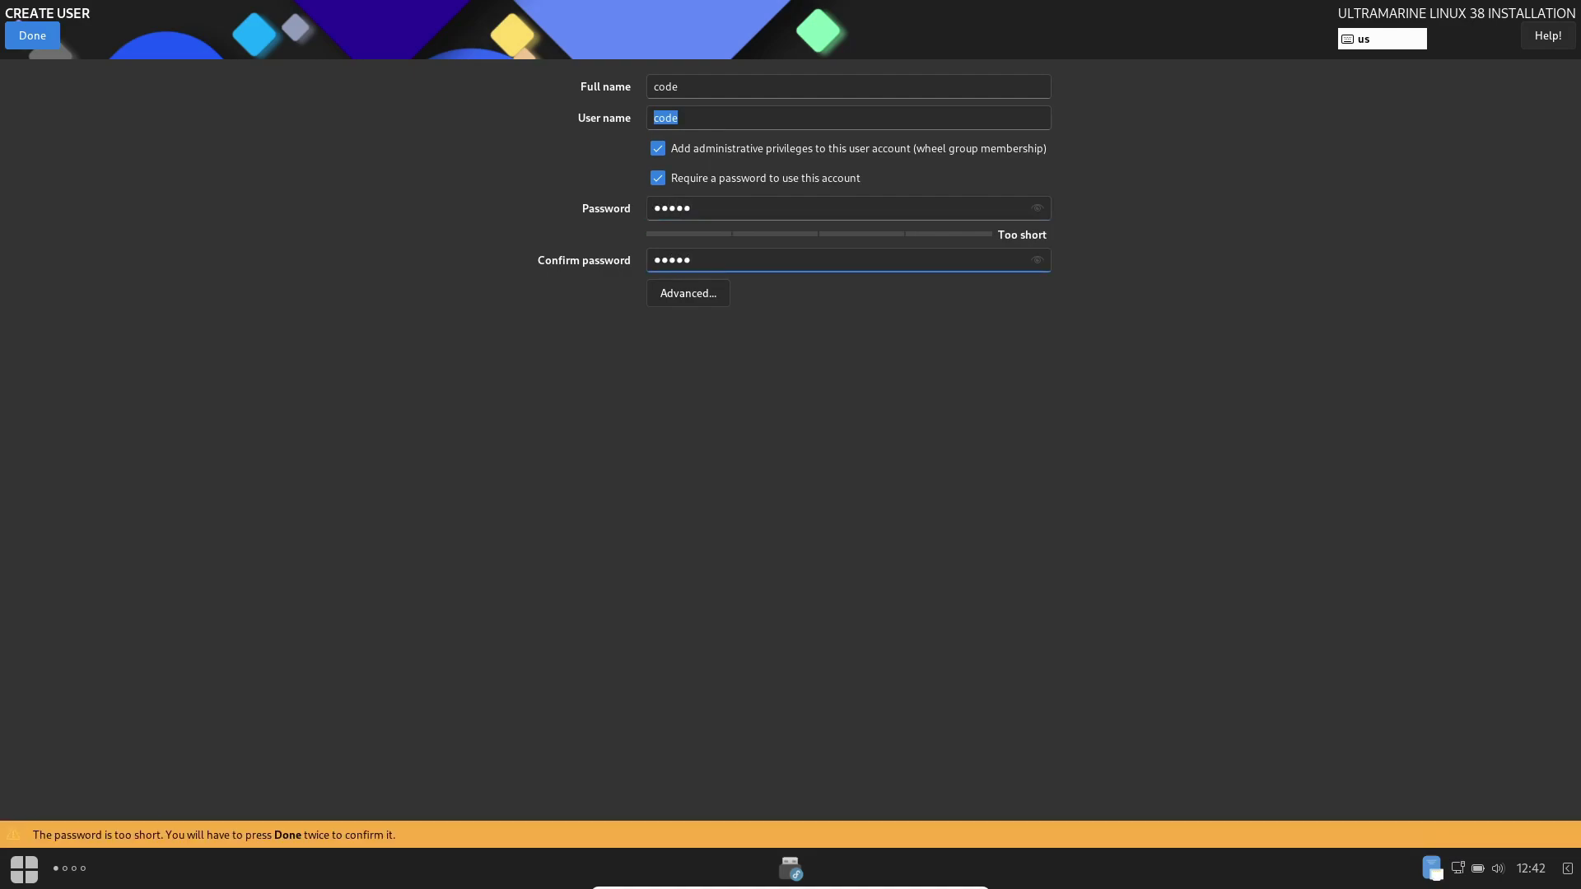
pyautogui.press('Return')
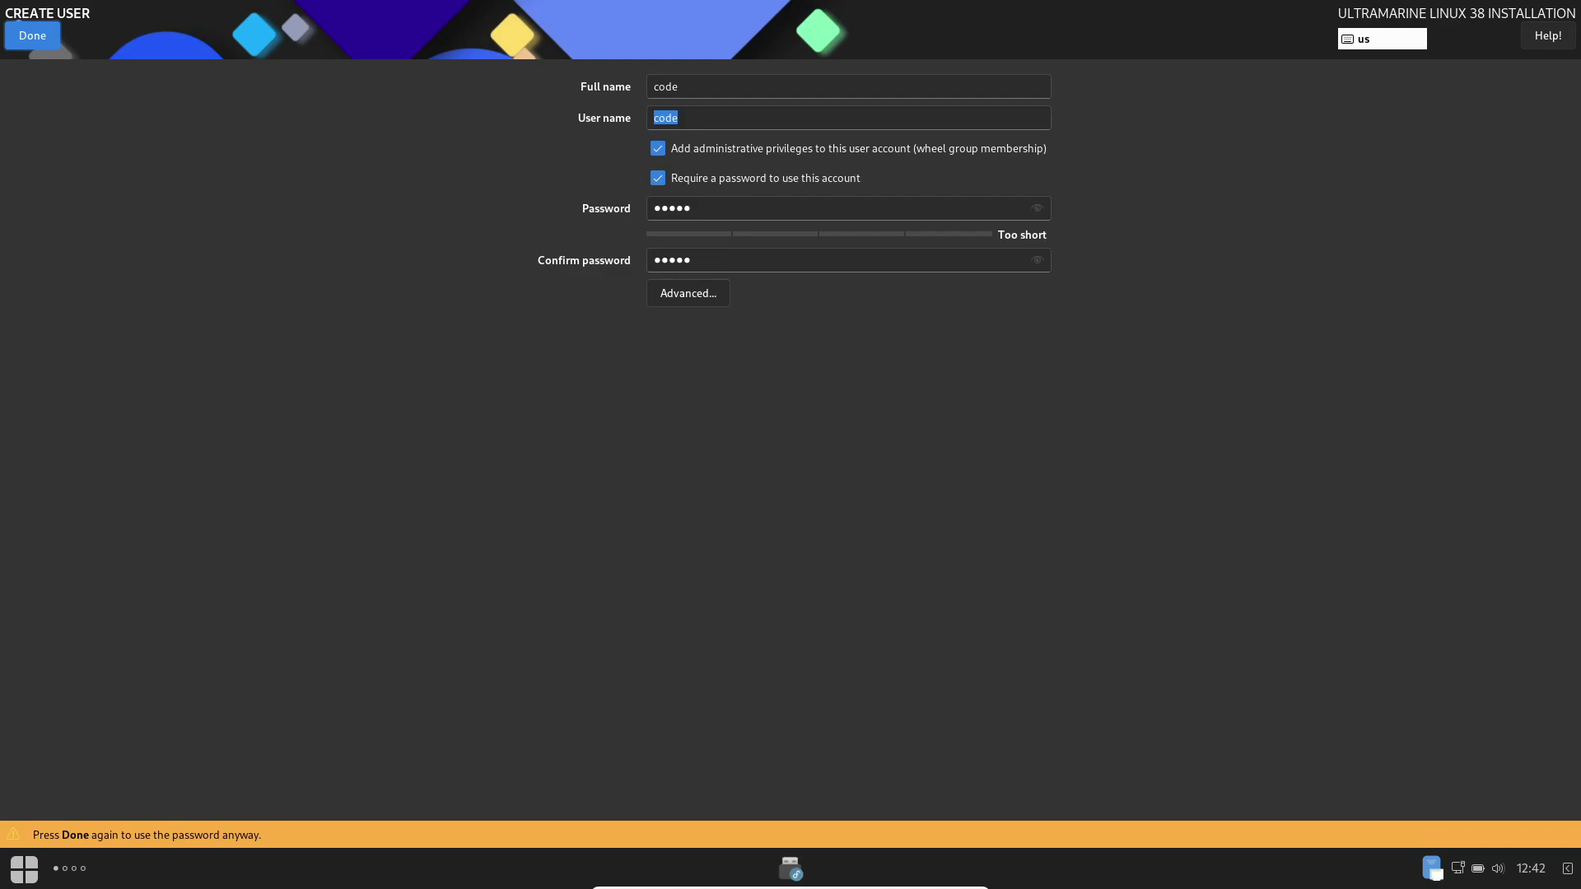
# Step: Accept the short password, install Ultramarine Linux to disk, and finish once complete
pyautogui.press('Return')
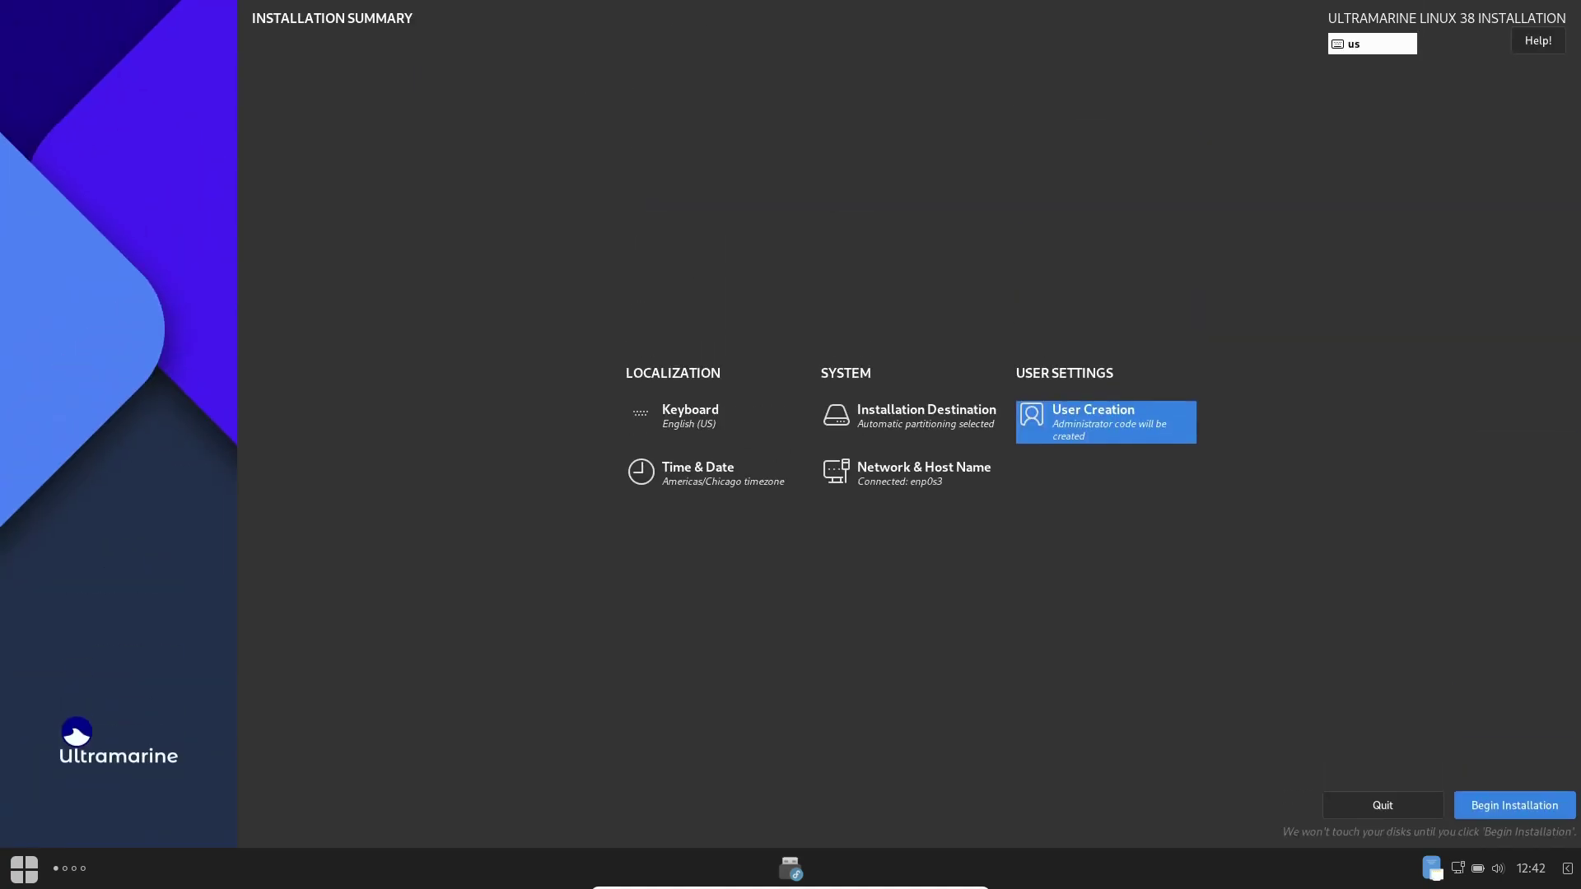
pyautogui.hotkey('alt', 'b')
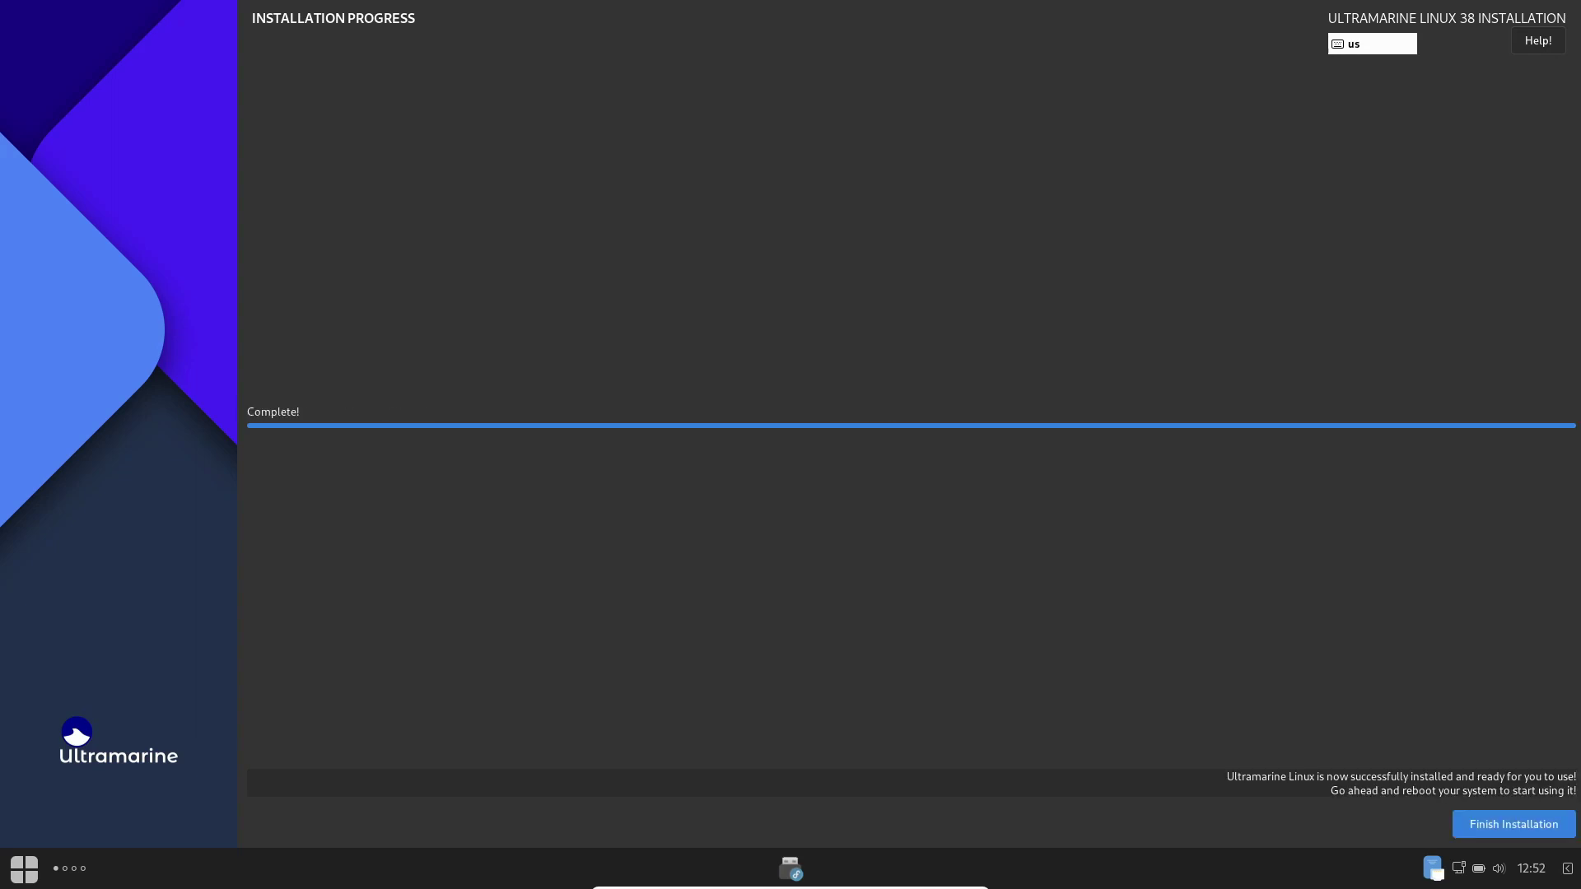
pyautogui.press('Return')
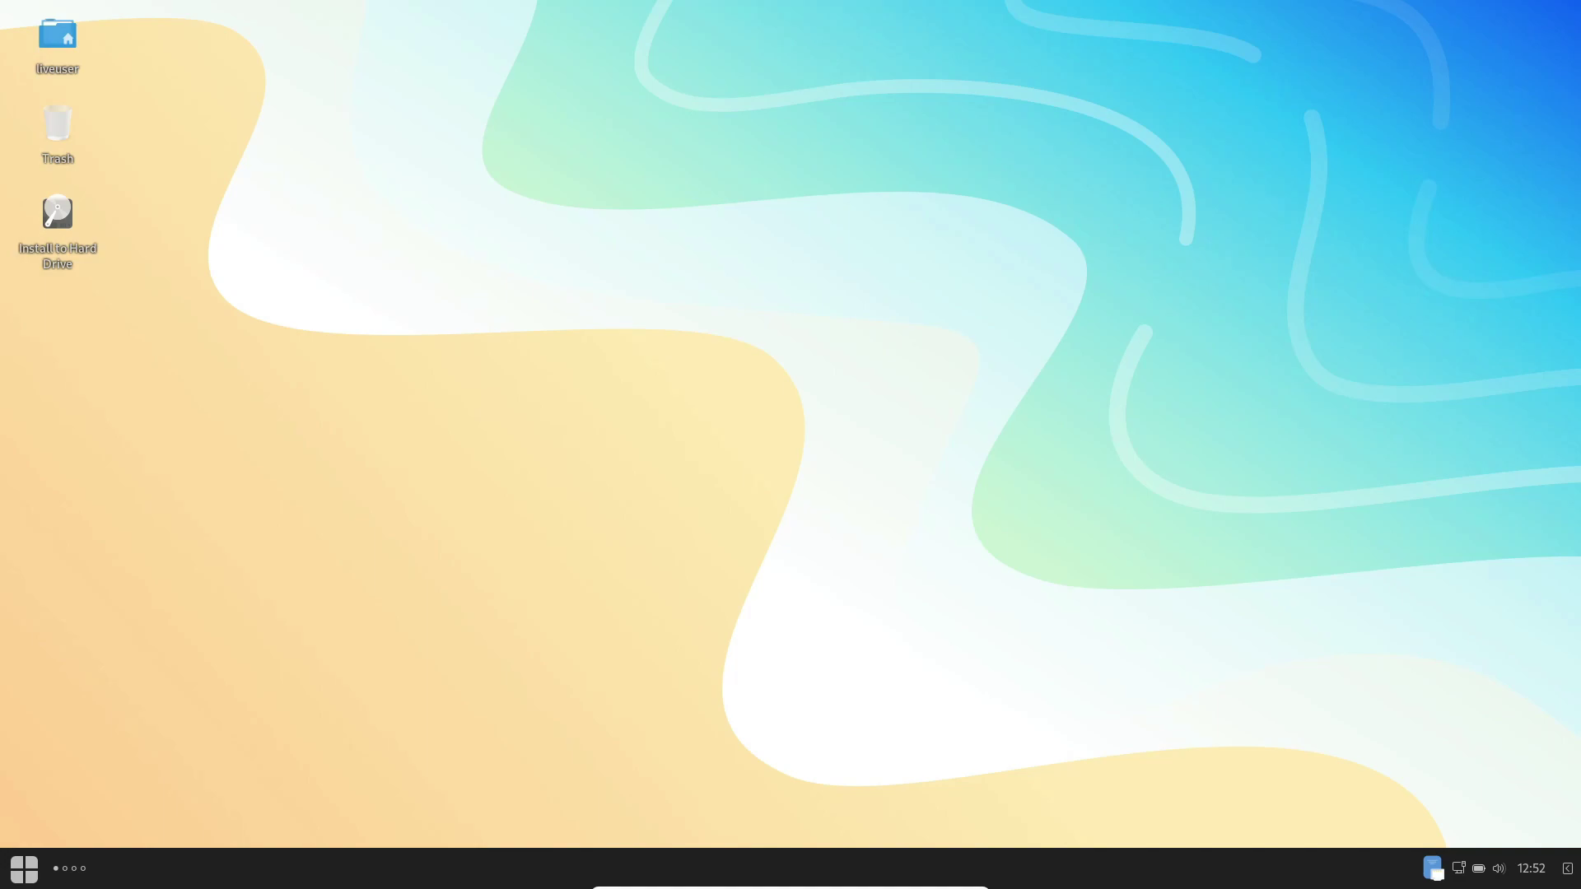
# Step: Reboot the machine from the app menu's power options
pyautogui.click(24, 869)
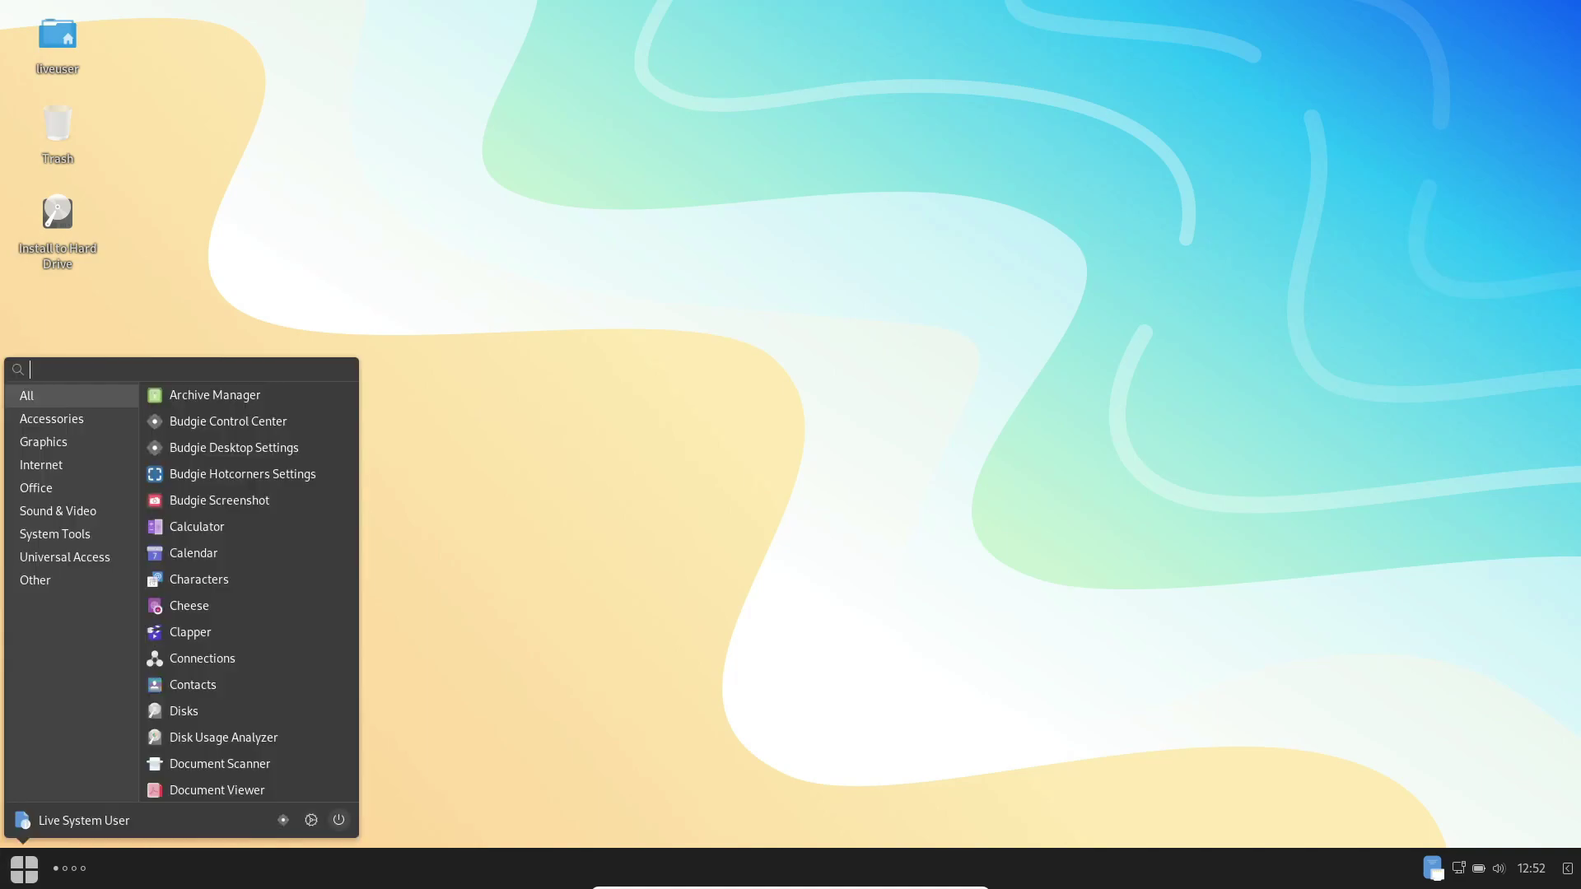
pyautogui.click(339, 819)
pyautogui.press('Down')
pyautogui.press('Return')
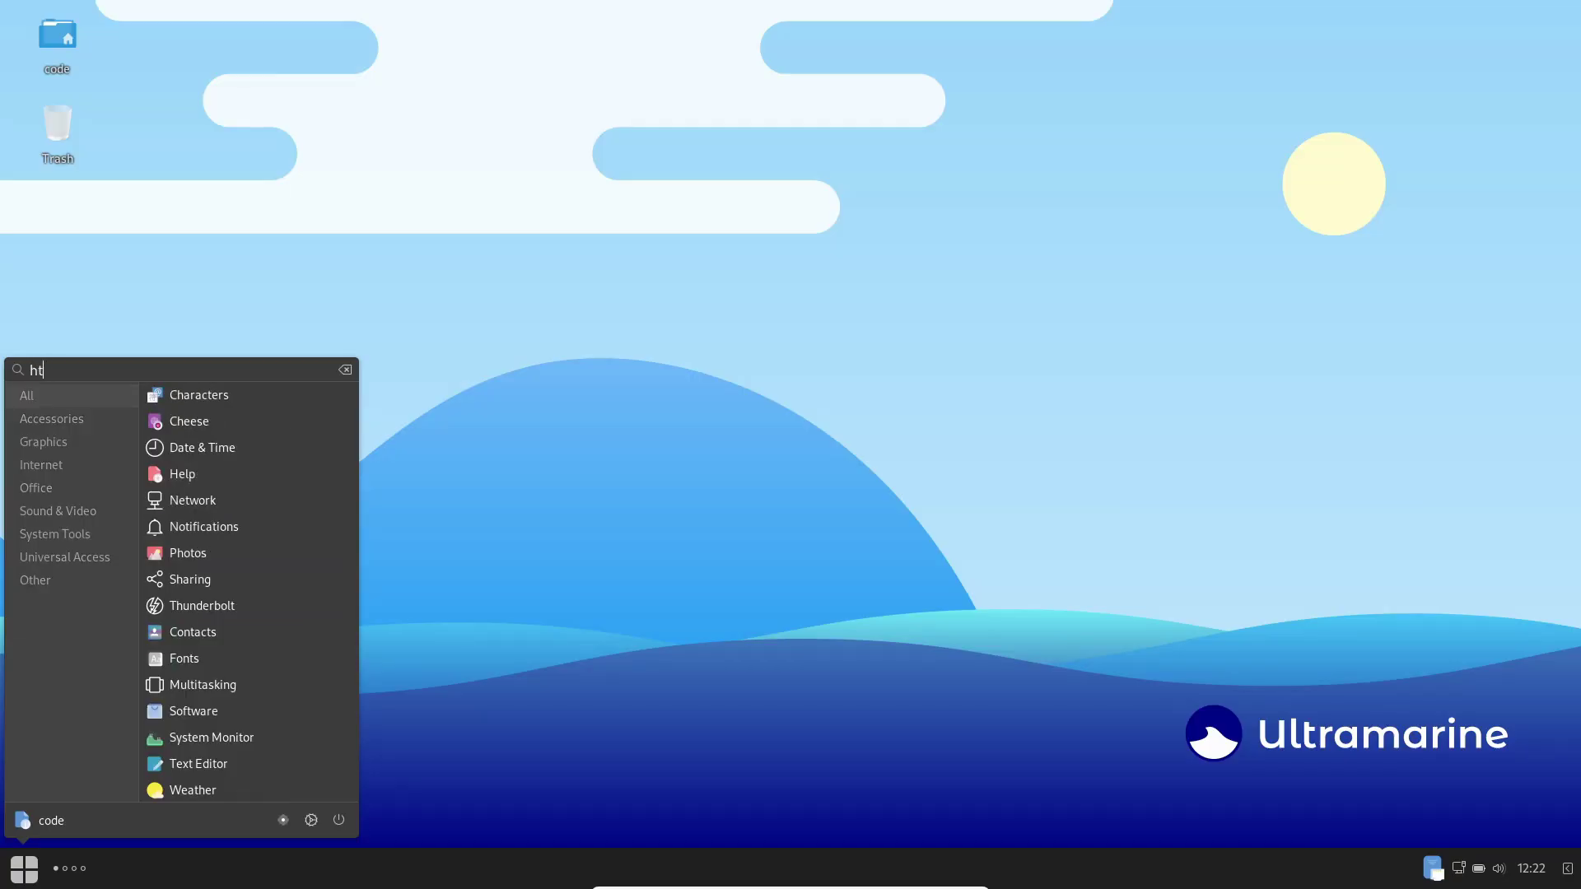
# Step: Launch Terminal, run htop to view running processes, then close the terminal
pyautogui.write('ter')
pyautogui.press('Return')
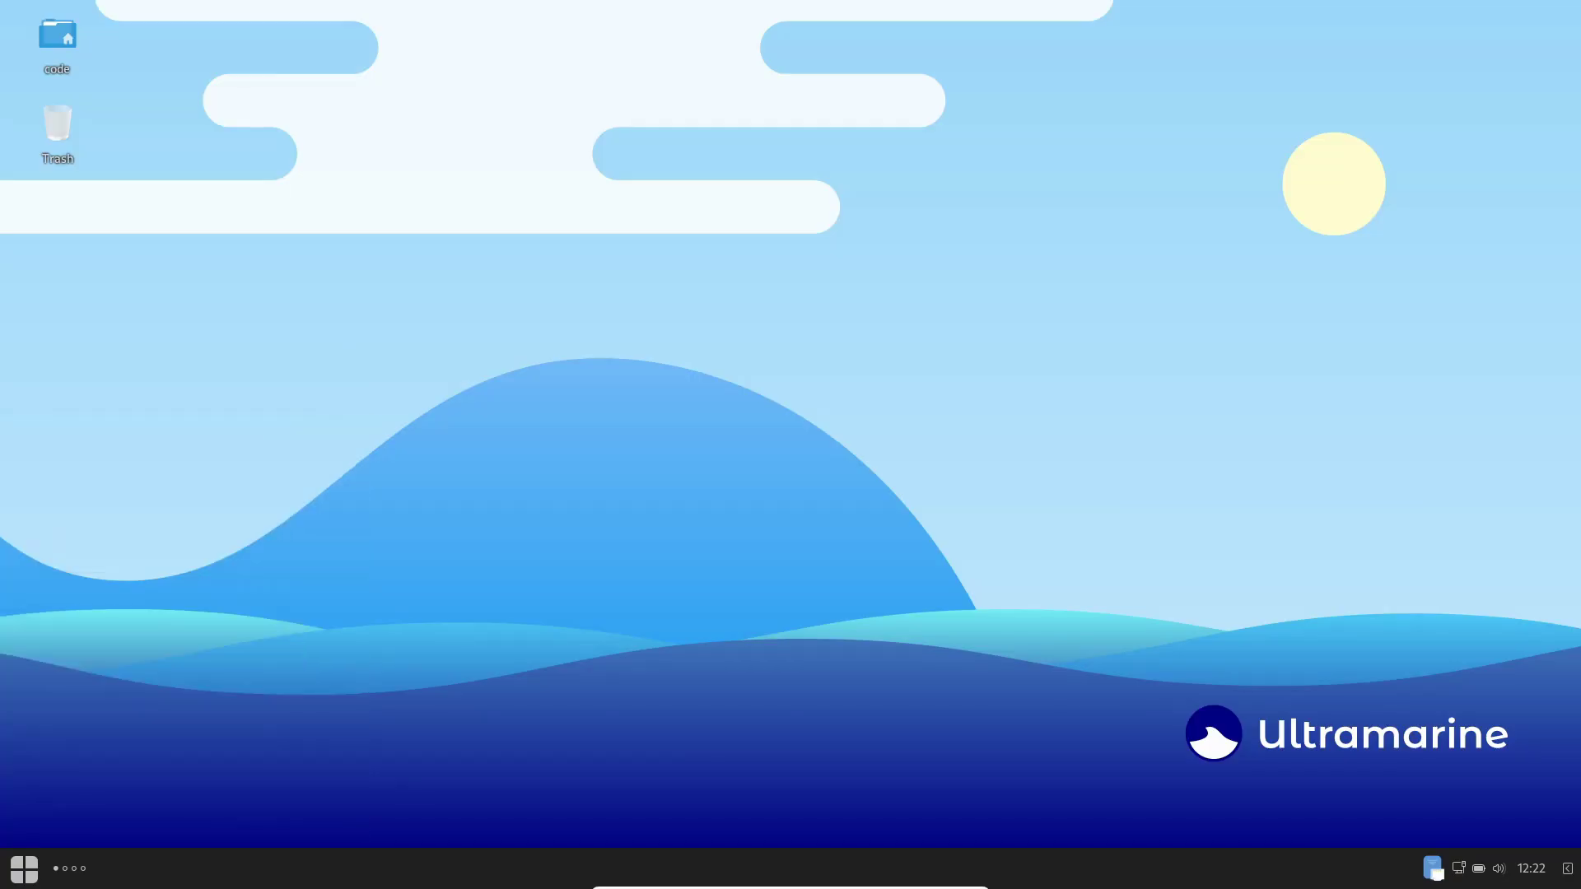
pyautogui.write('htop')
pyautogui.press('Return')
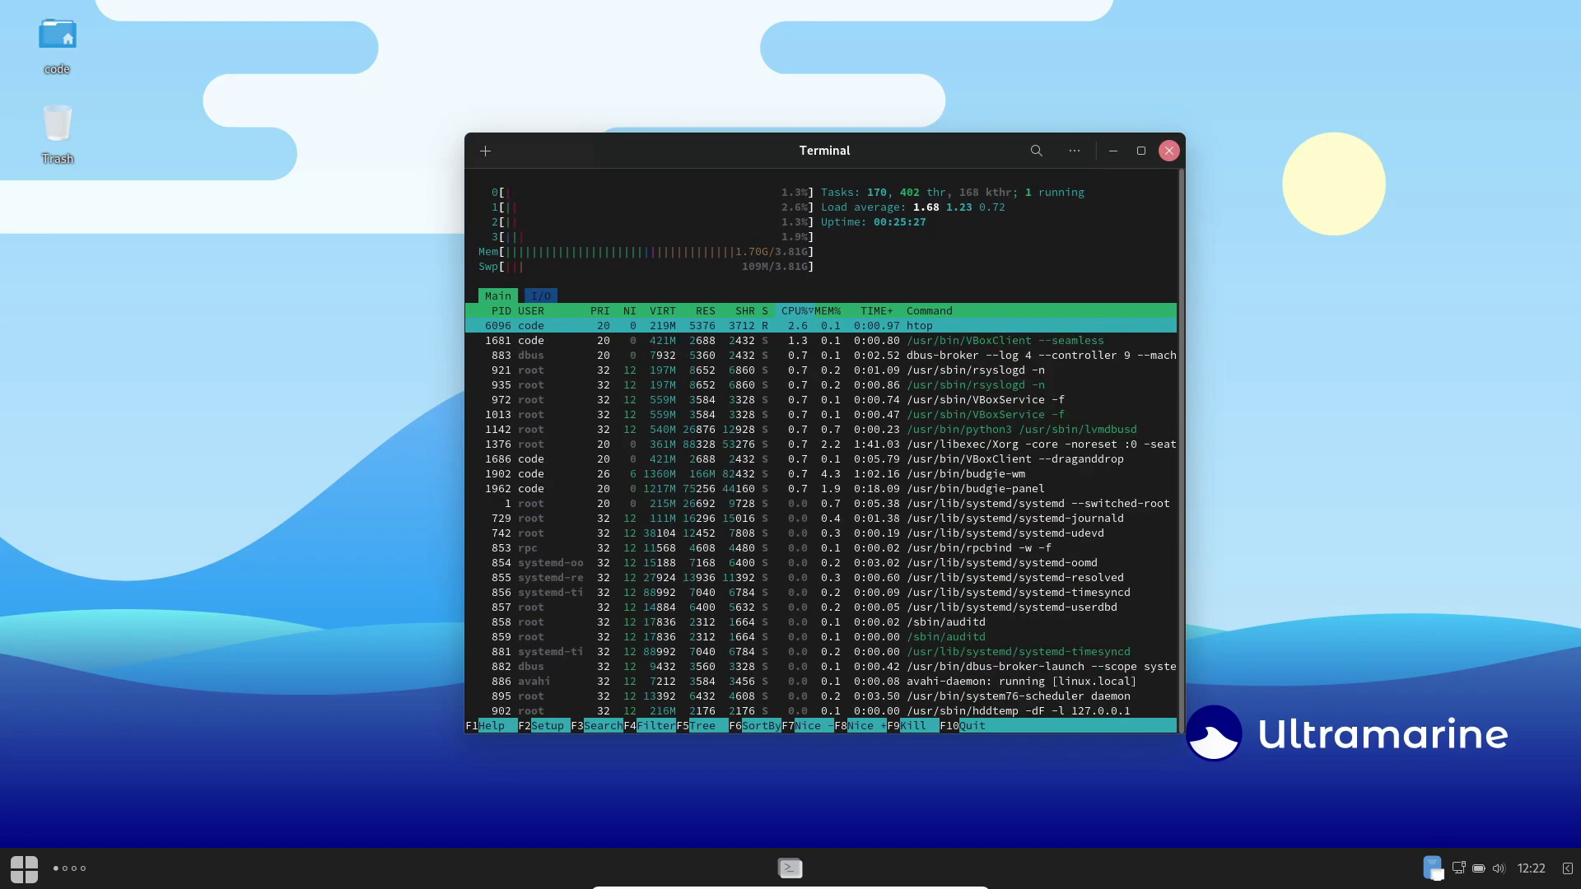
pyautogui.click(1168, 150)
pyautogui.press('Return')
pyautogui.click(24, 868)
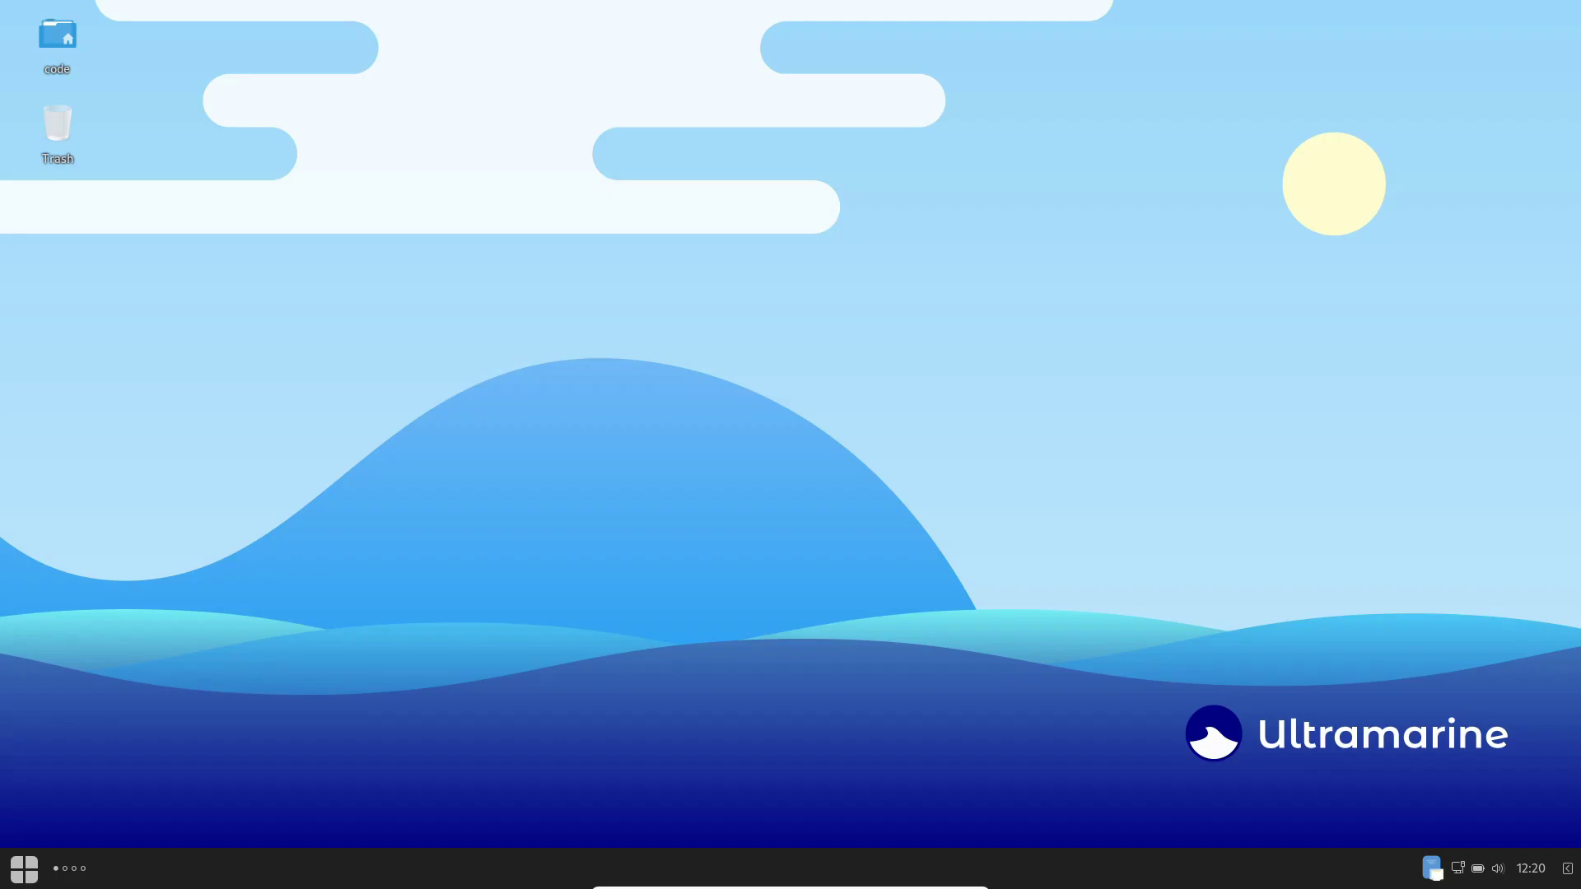
# Step: Launch Firefox and search for 'ultramarine linux' from a new tab's address bar
pyautogui.press('super')
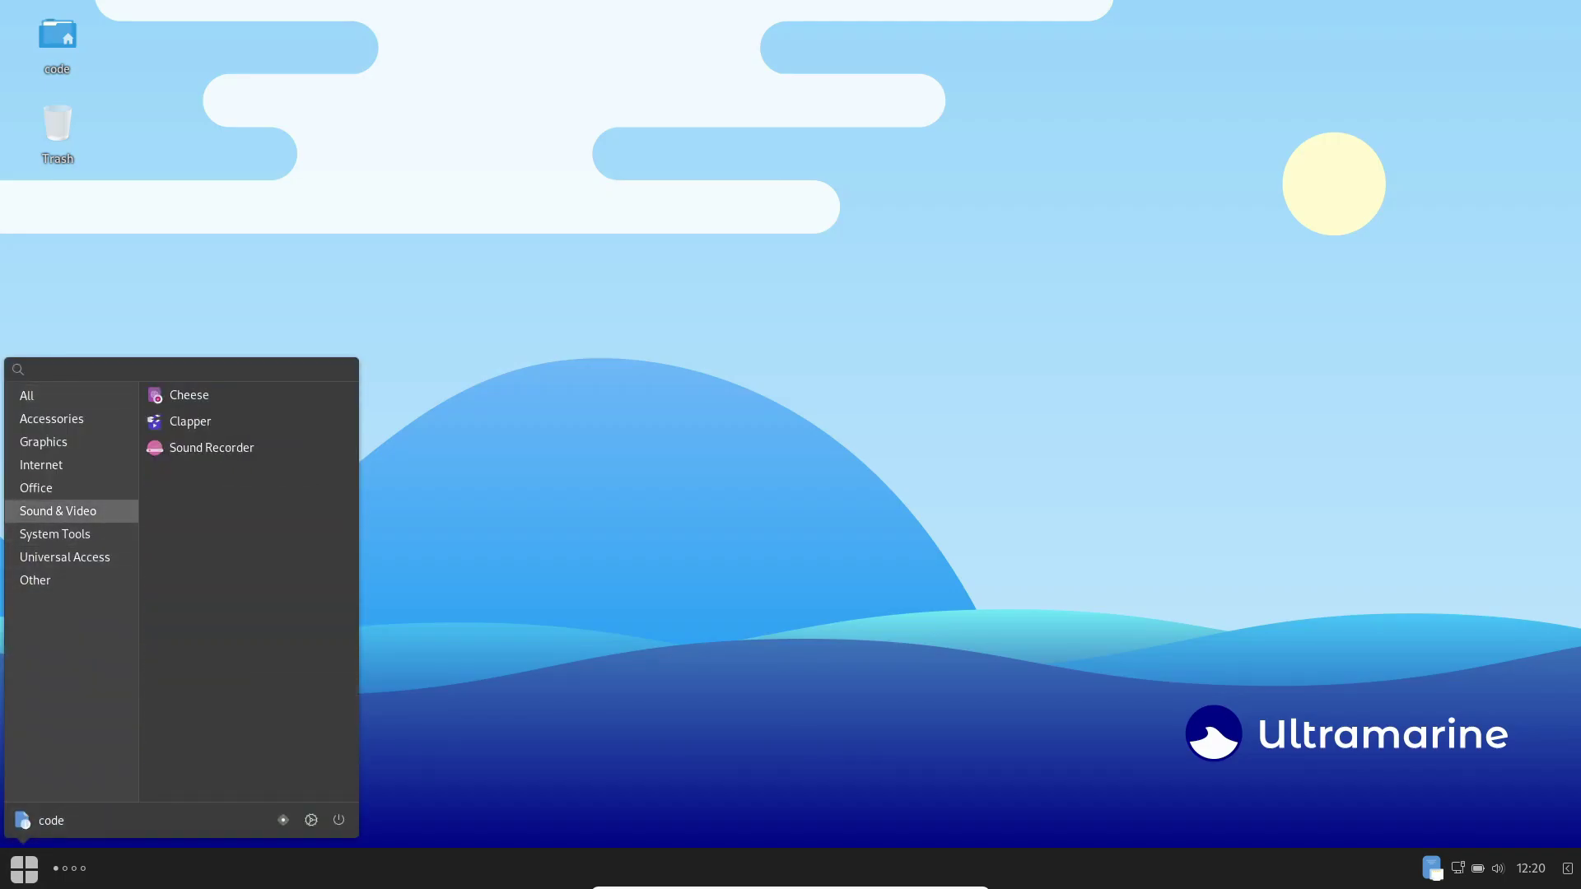
pyautogui.press('Escape')
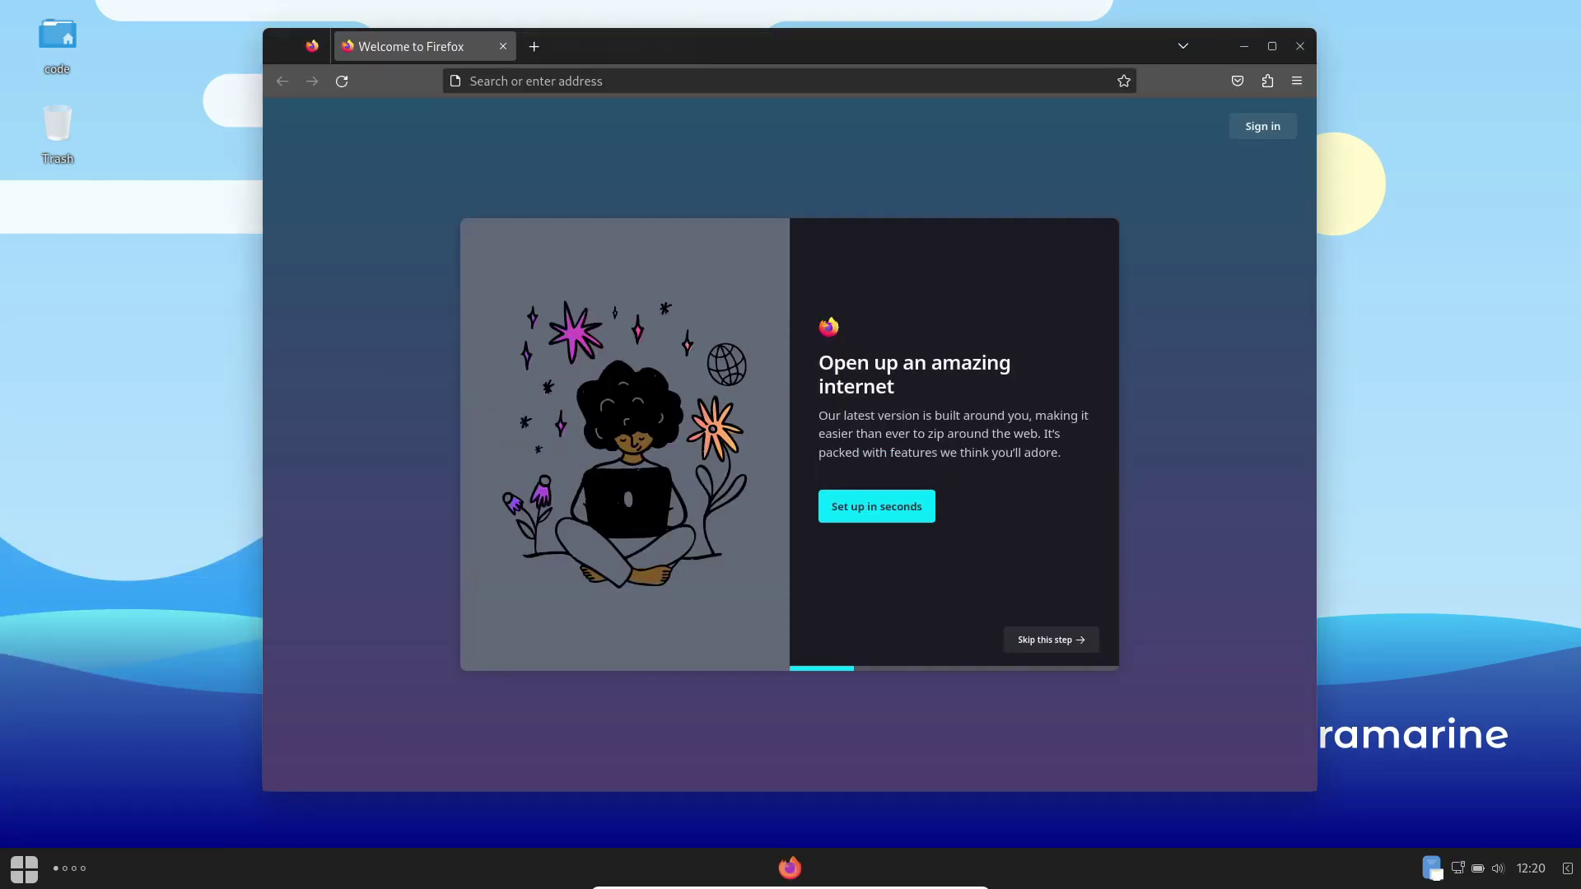
pyautogui.hotkey('ctrl', 't')
pyautogui.hotkey('ctrl', 'l')
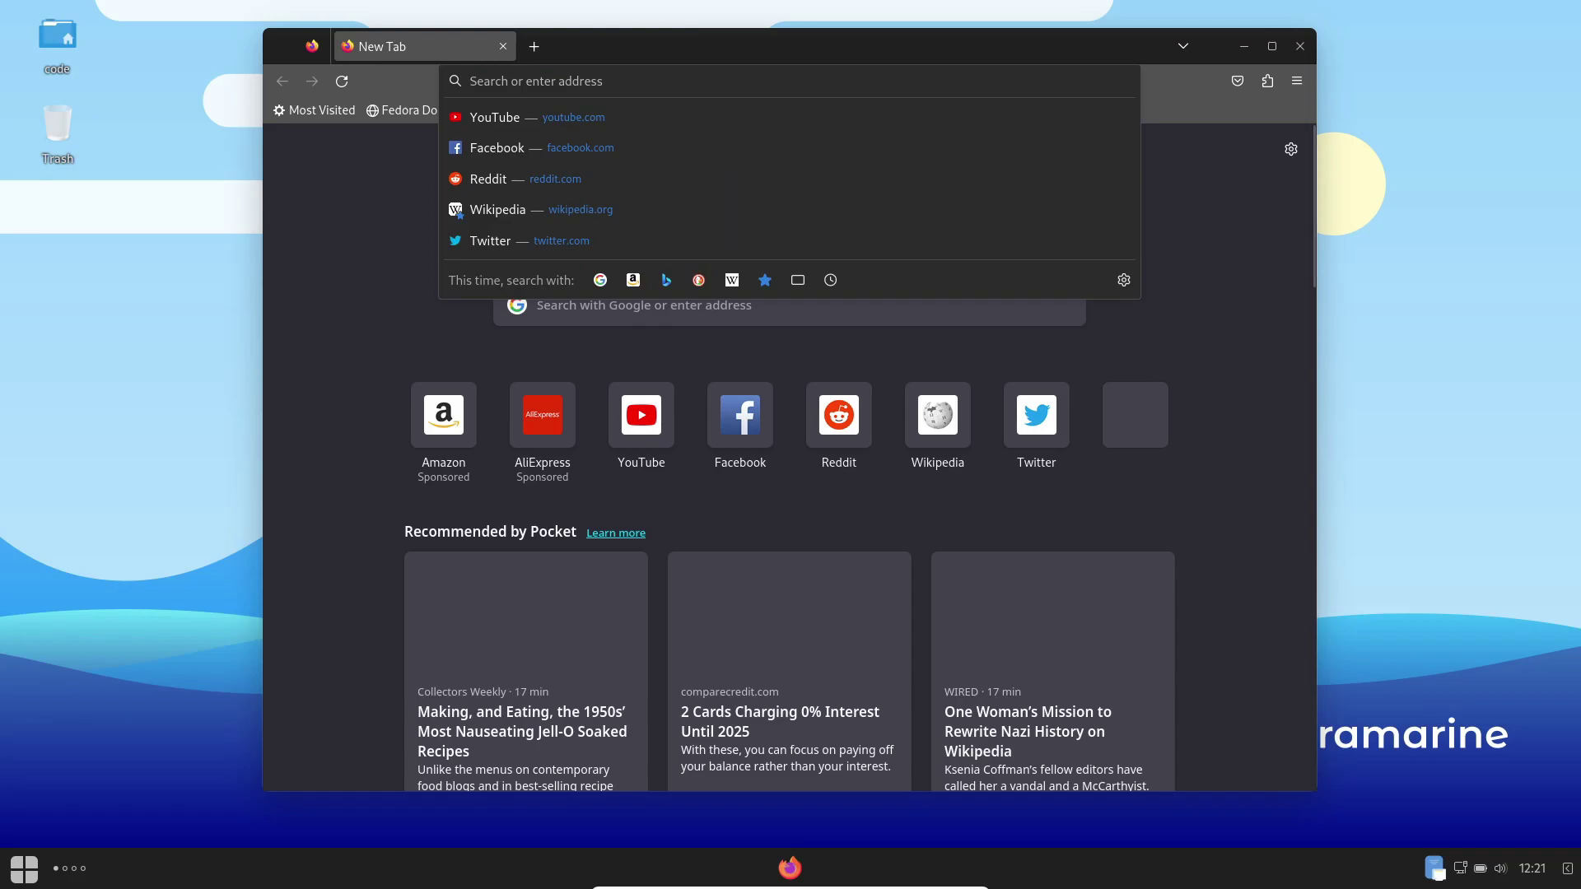
pyautogui.write('u')
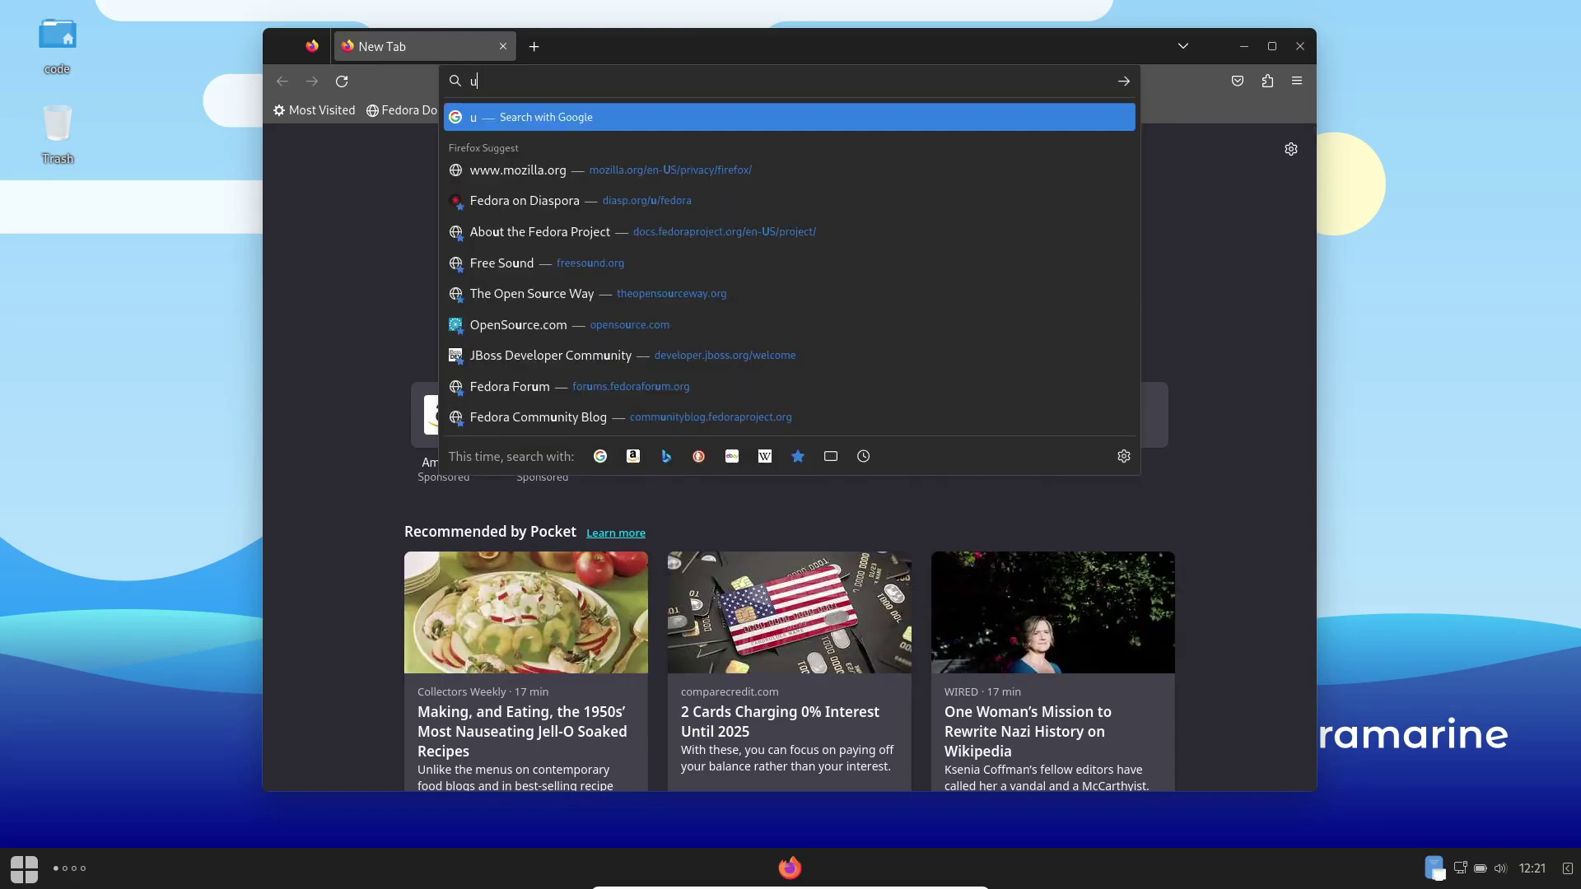
pyautogui.write('ltramarine')
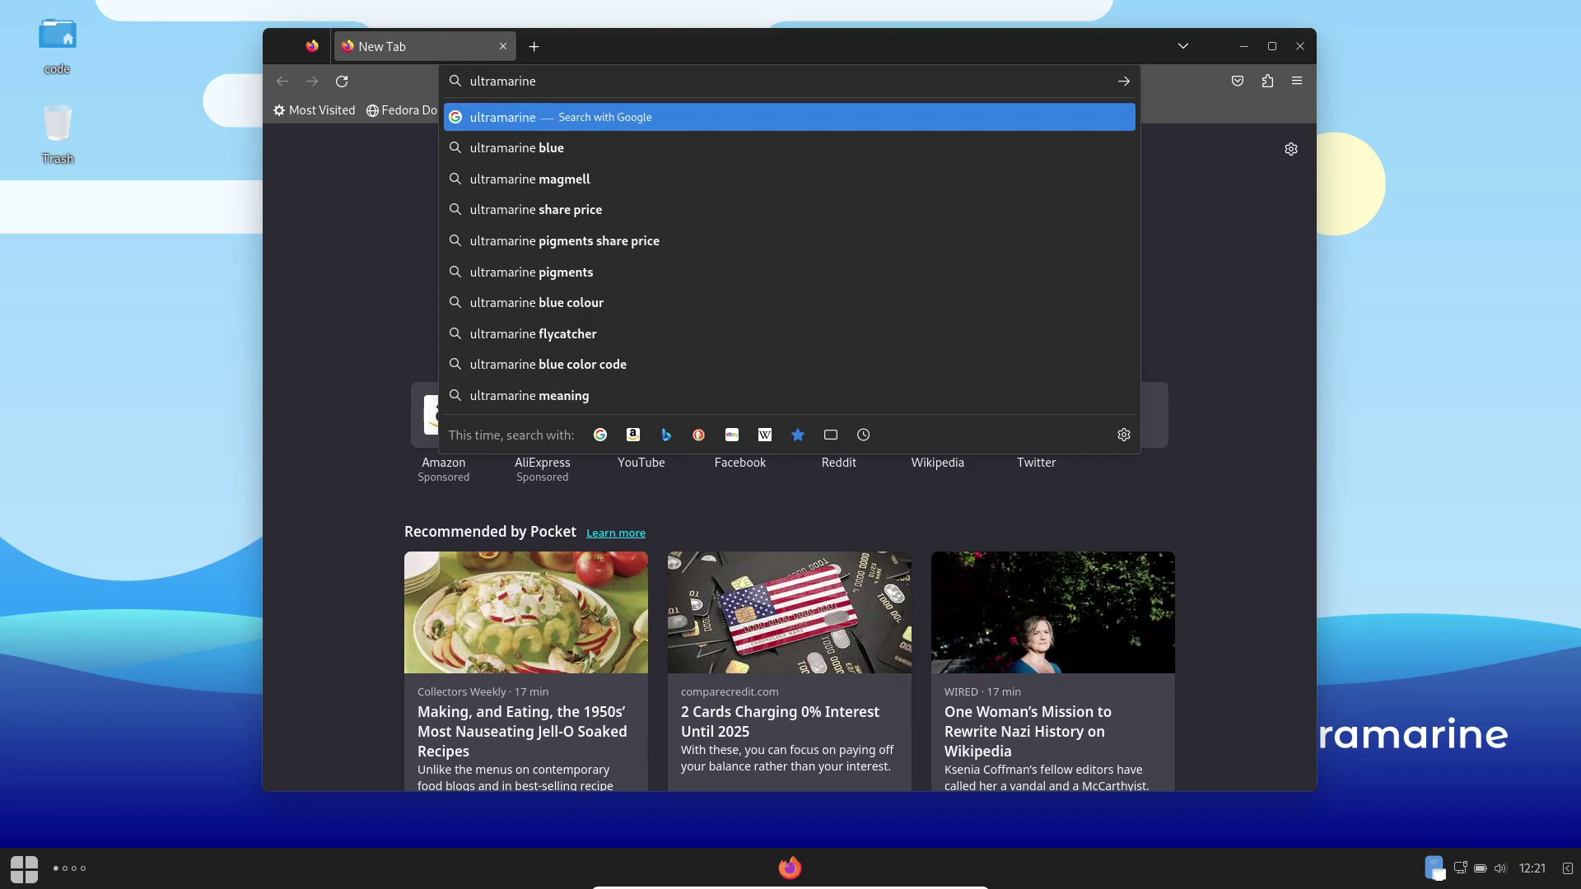
pyautogui.write(' linux')
pyautogui.press('Return')
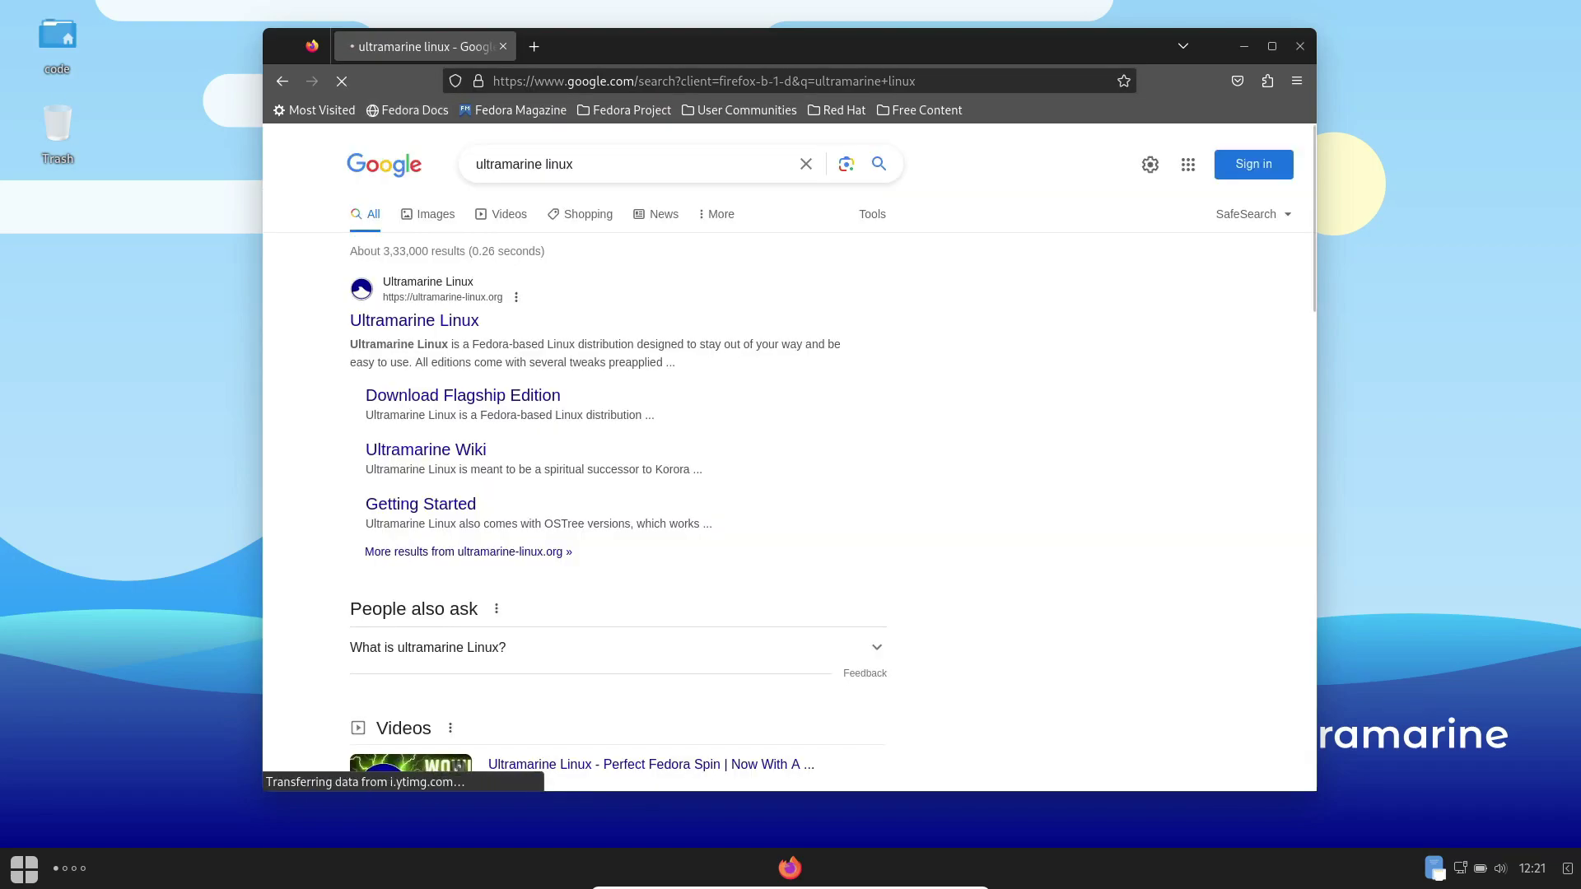
# Step: Open the official Ultramarine Linux site from the results and go to its Download page
pyautogui.click(414, 320)
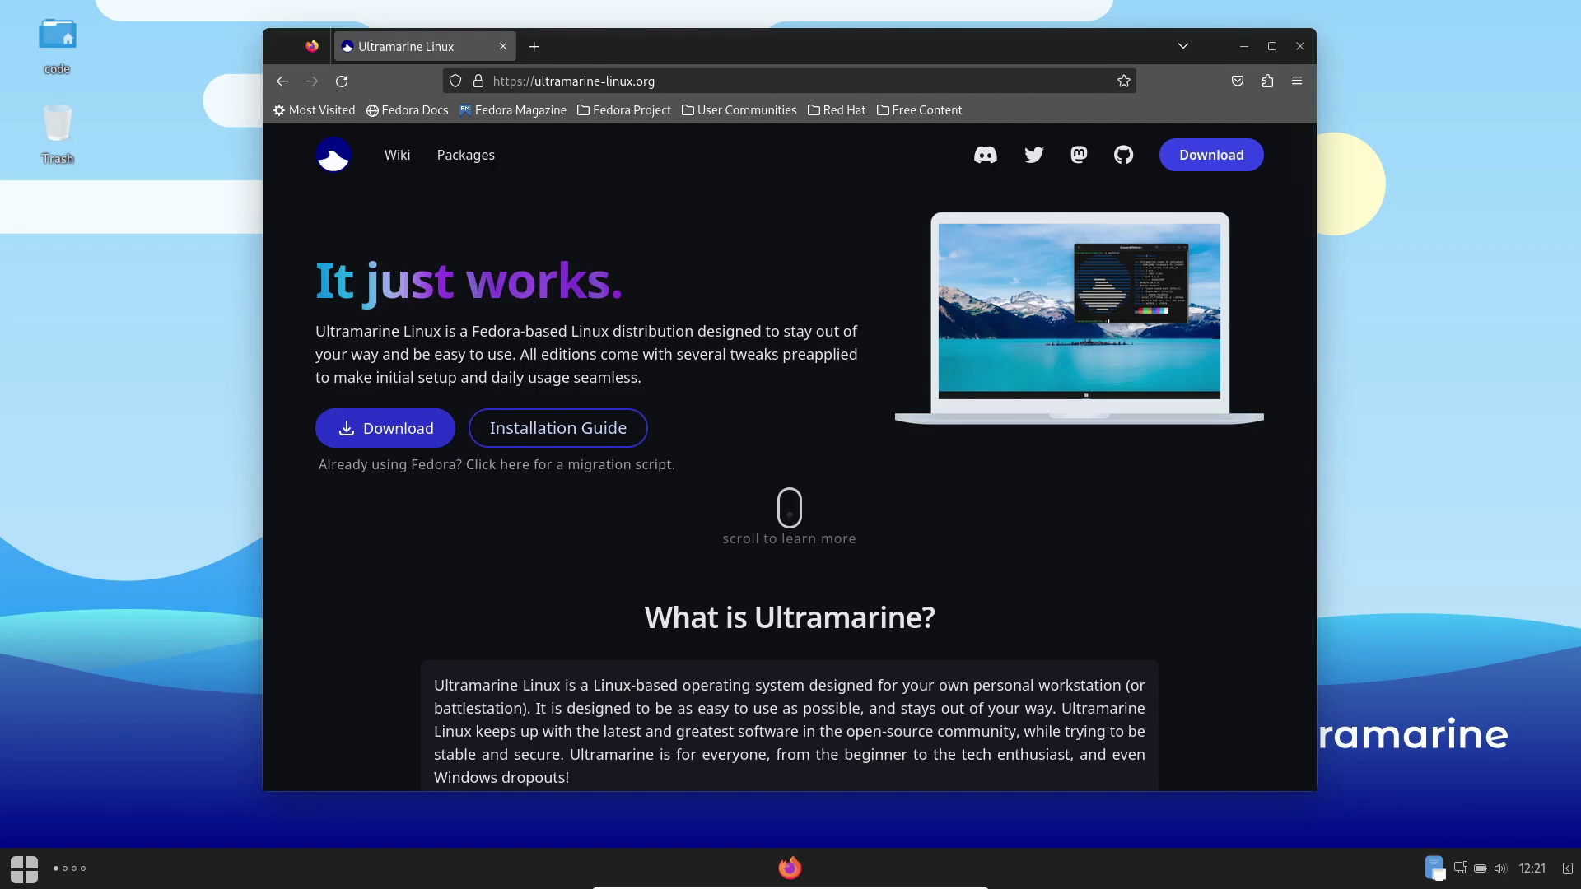
pyautogui.scroll(-10, 789, 457)
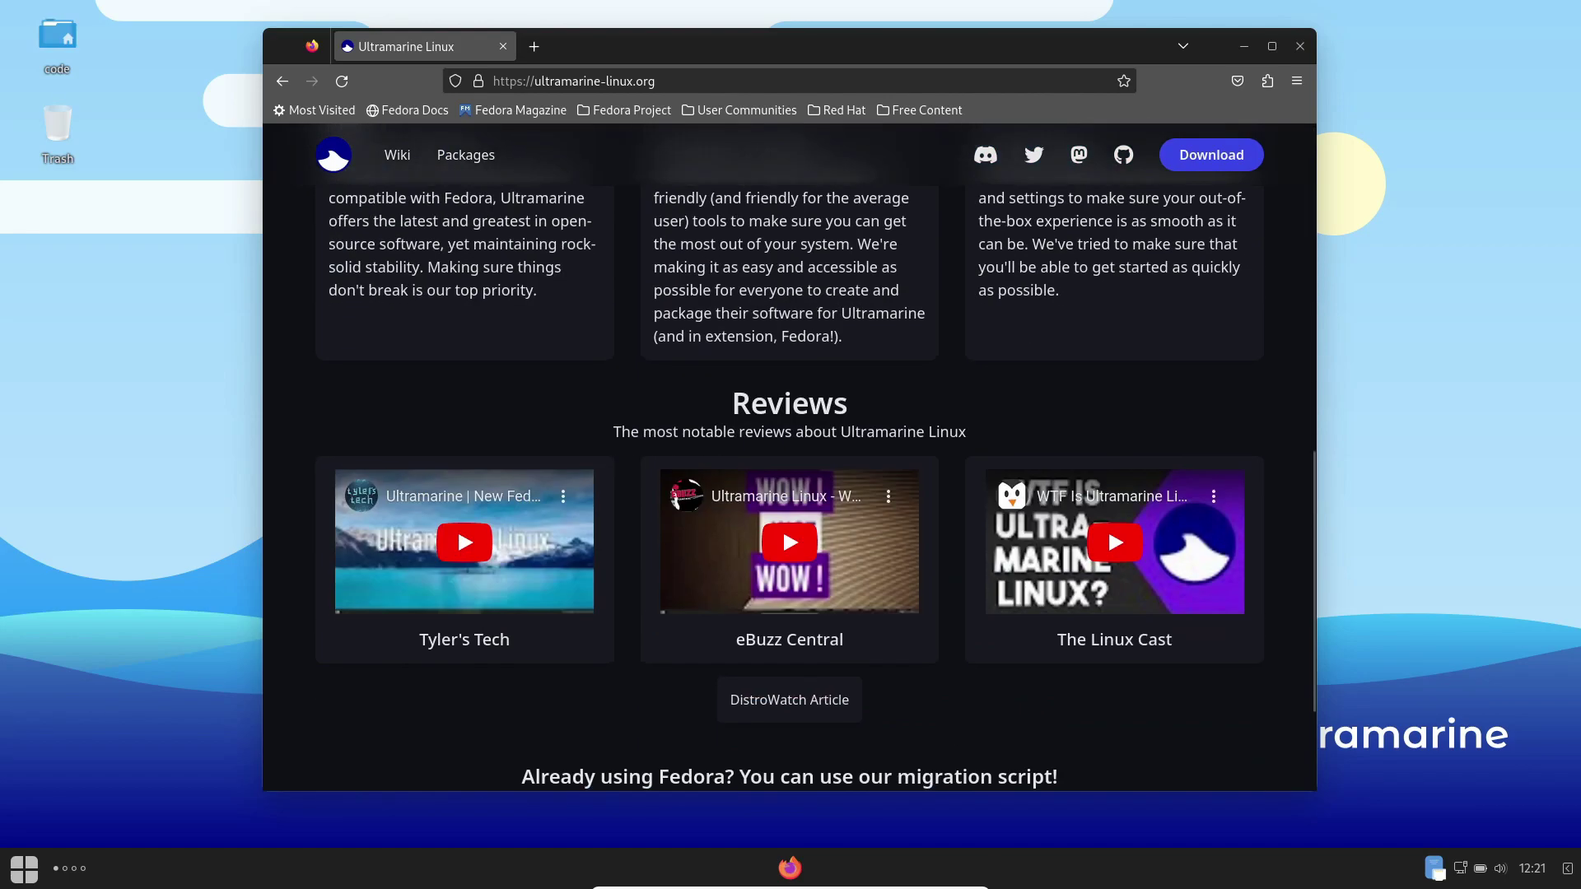
pyautogui.scroll(10, 789, 457)
pyautogui.click(386, 429)
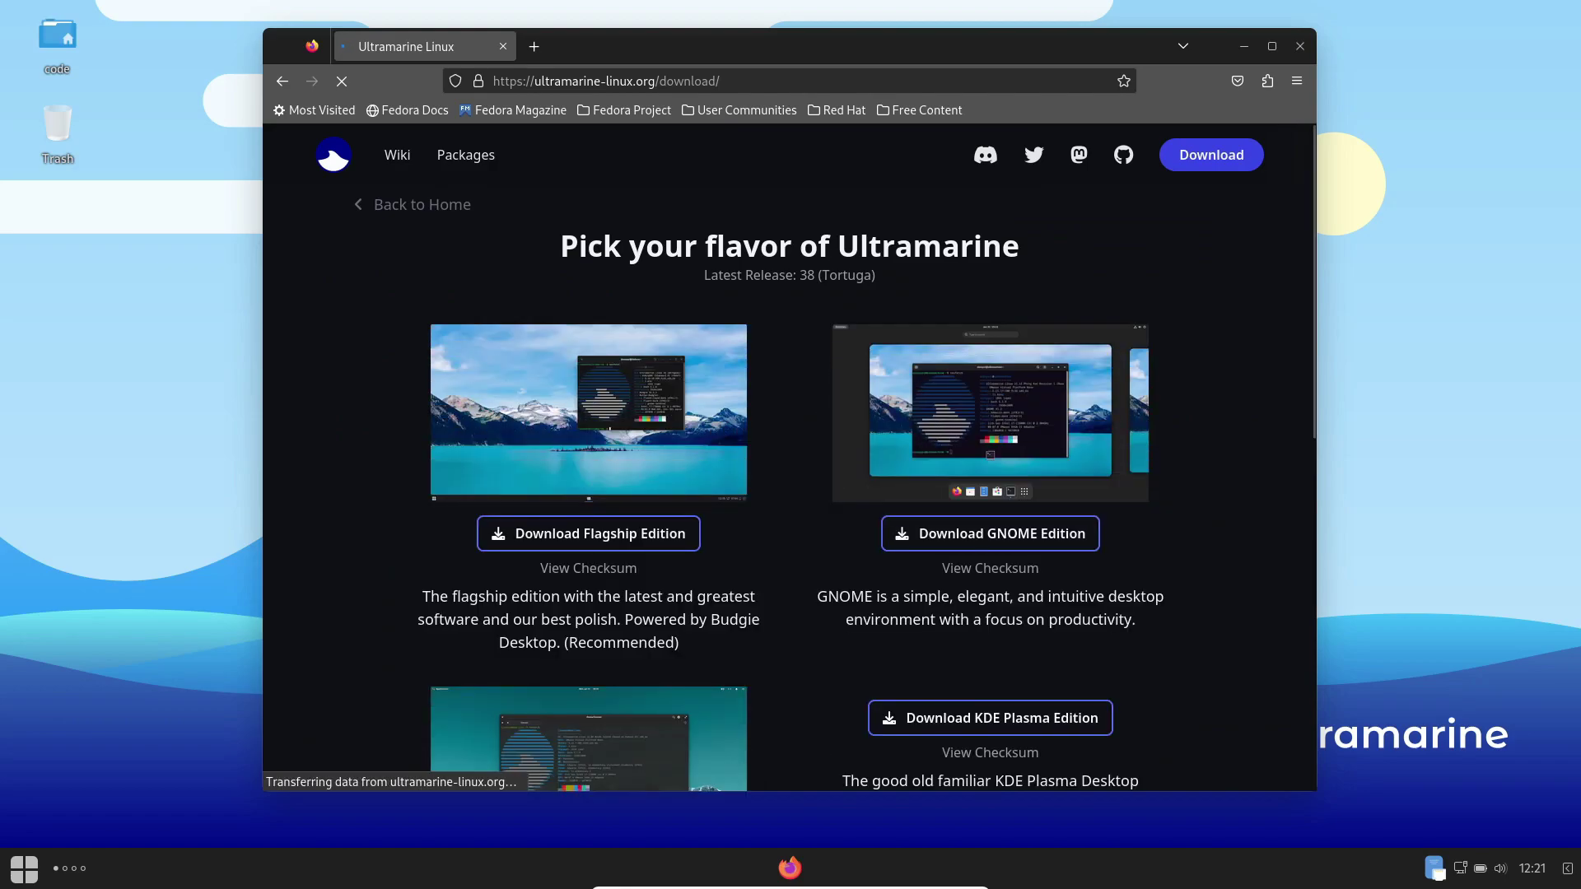
# Step: Download the 1.9 GB Flagship Edition image, ultramarine-flagship-x86_64.iso, and dismiss the downloads panel
pyautogui.scroll(-7, 789, 457)
pyautogui.scroll(-3, 789, 457)
pyautogui.scroll(10, 789, 457)
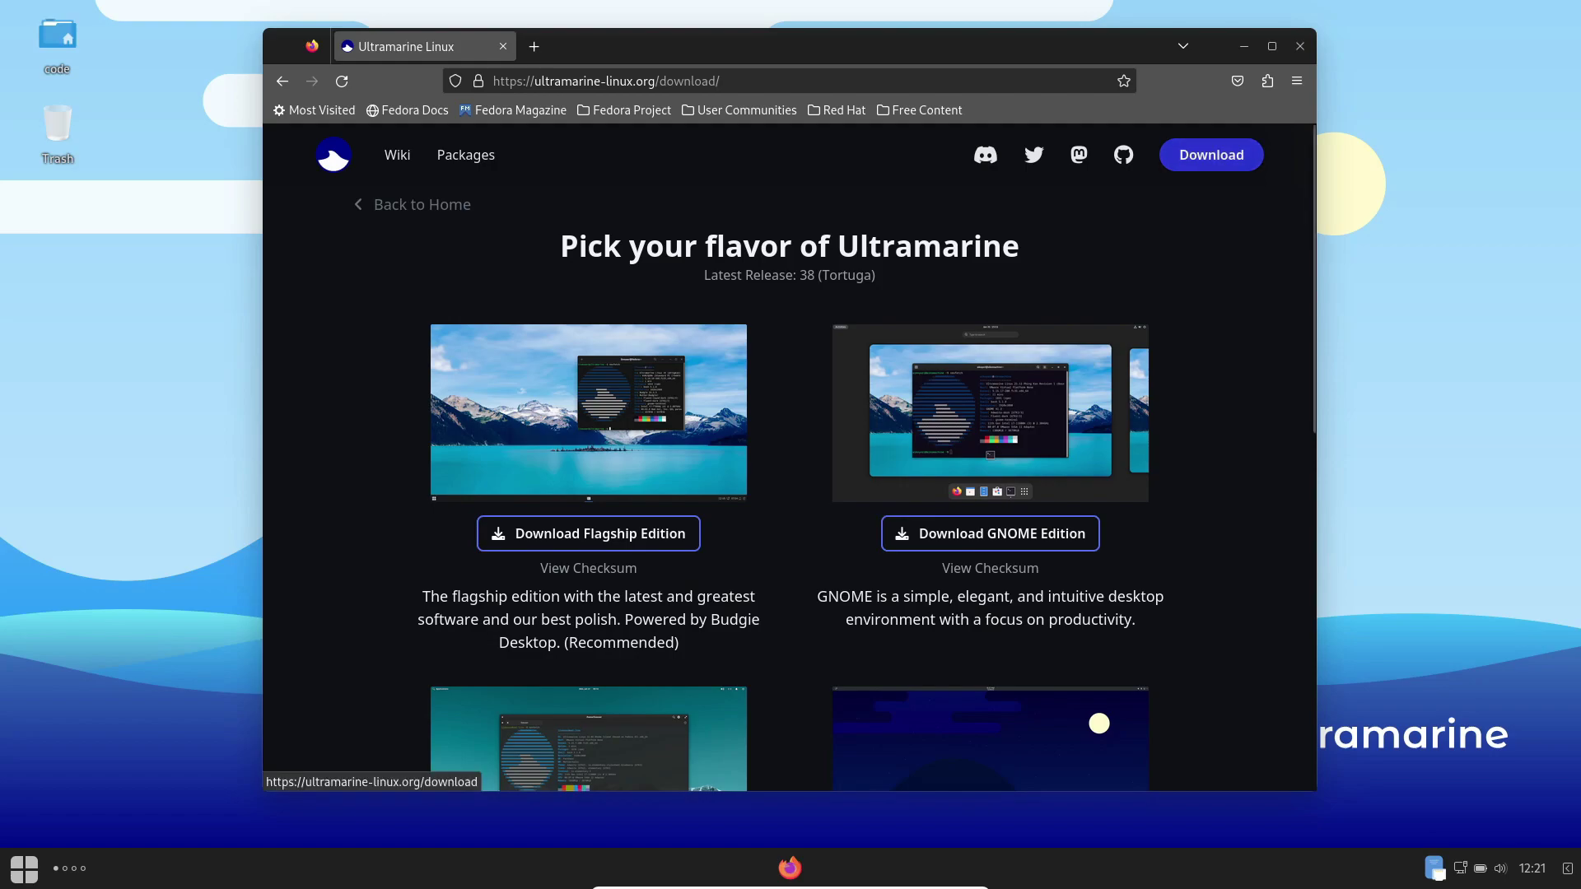
pyautogui.click(589, 534)
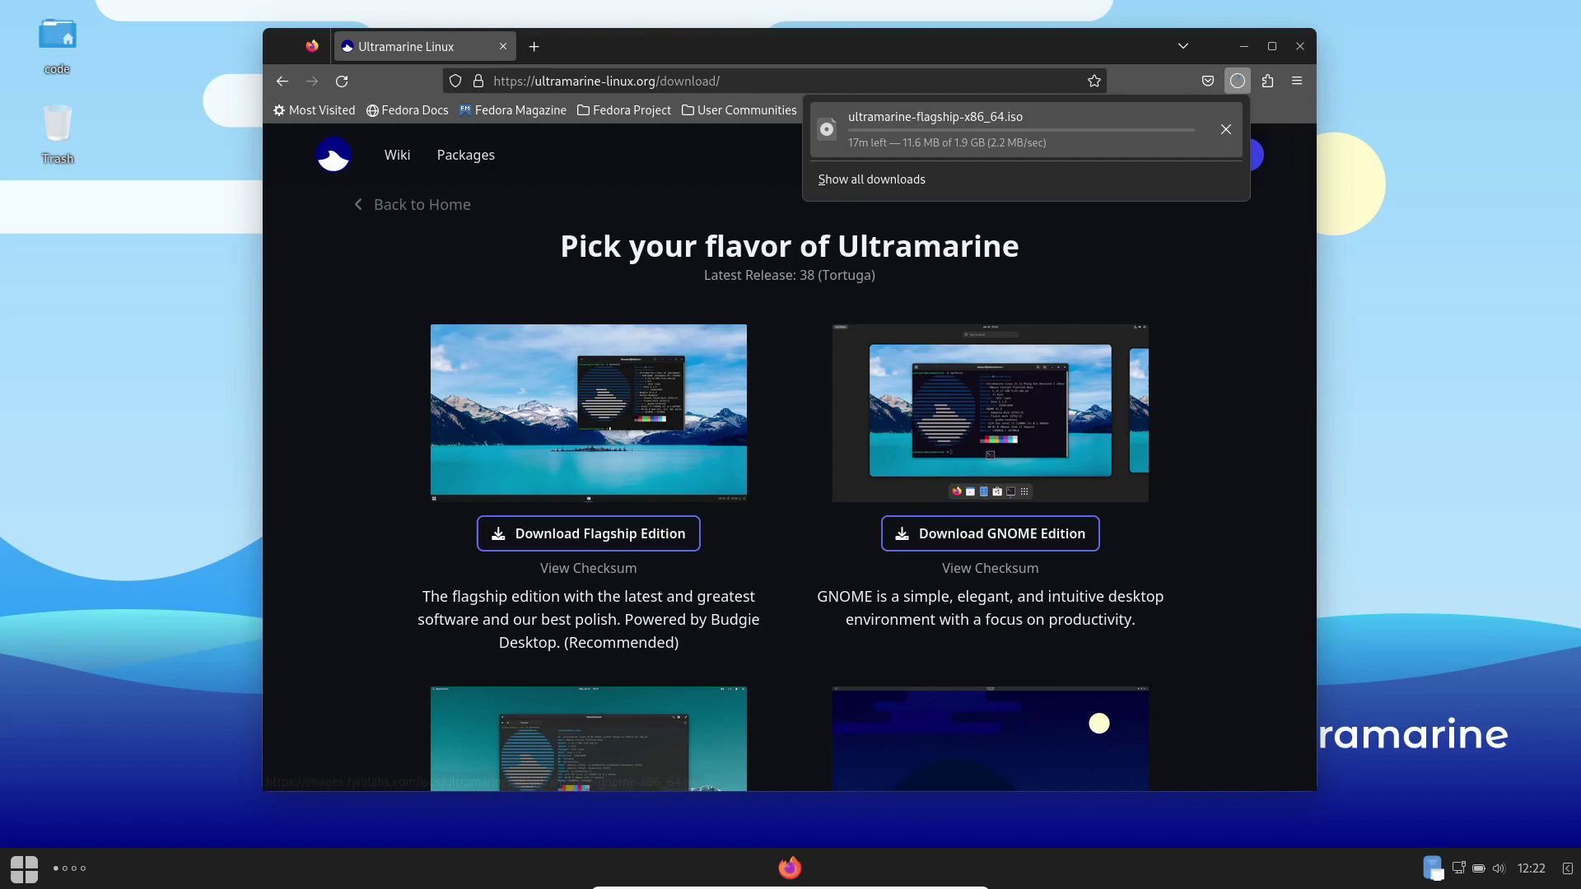
pyautogui.press('Escape')
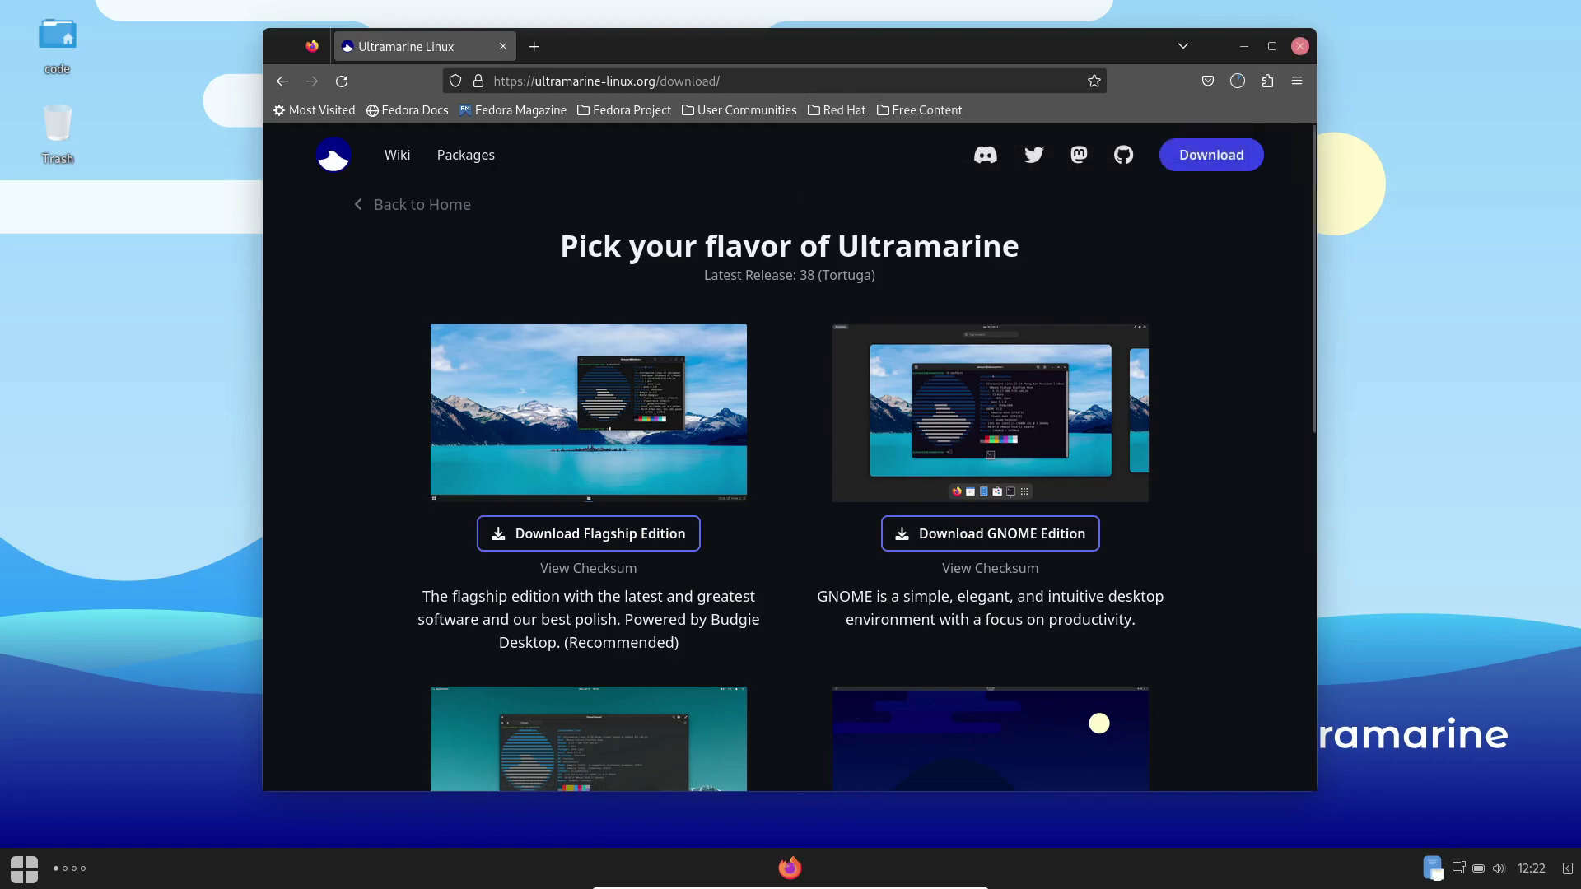